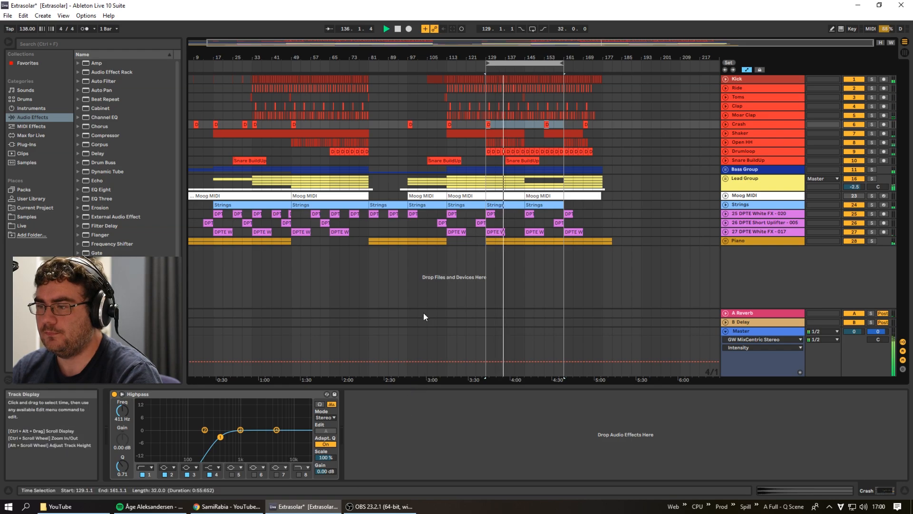
Unfold the Lead Group, Bass Group and Piano group in the arrangement to show their individual tracks
click(380, 506)
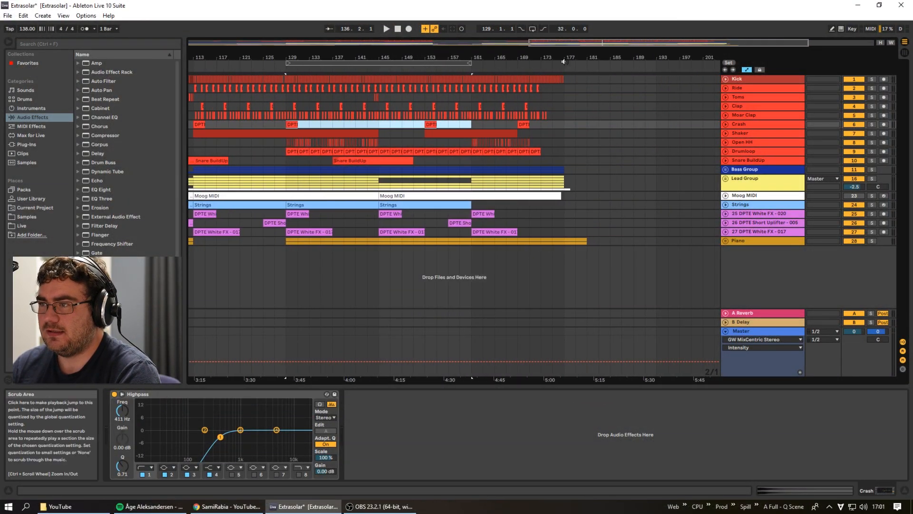
drag(575, 43, 303, 43)
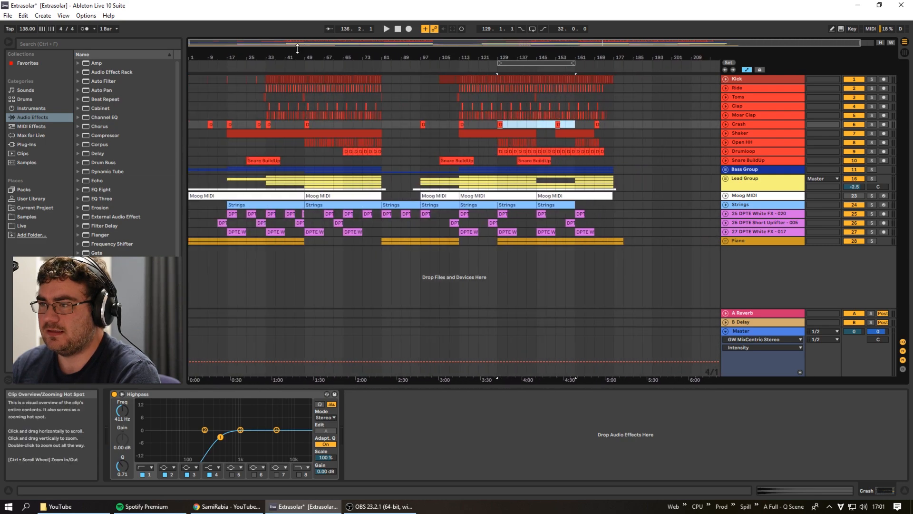
click(725, 178)
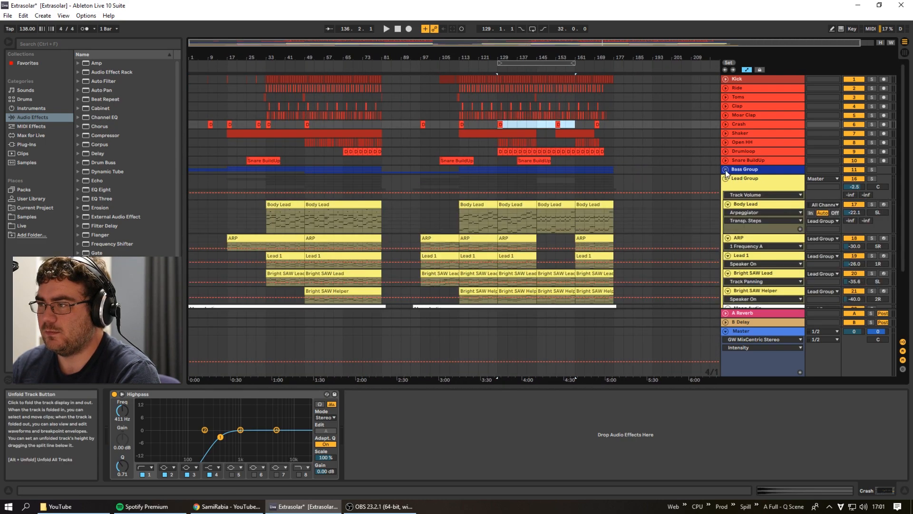
click(726, 170)
drag(521, 44, 638, 46)
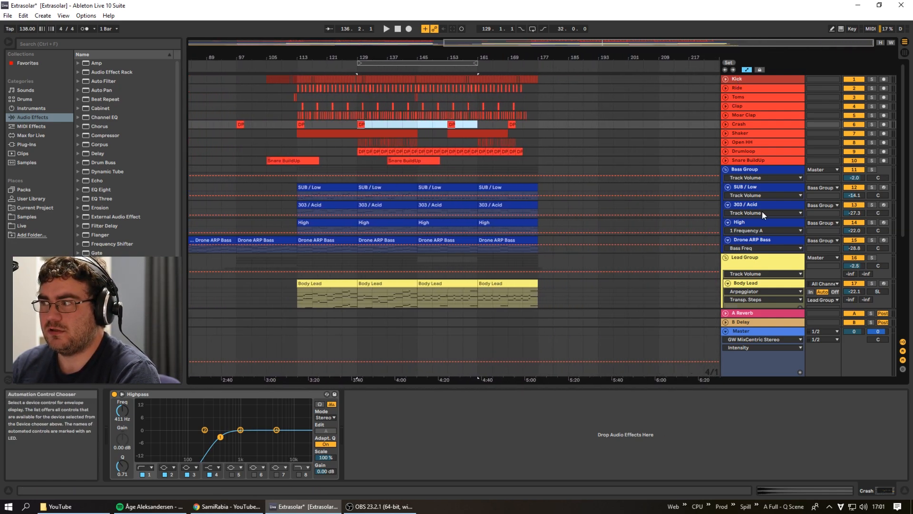
scroll(585, 294, down, 5)
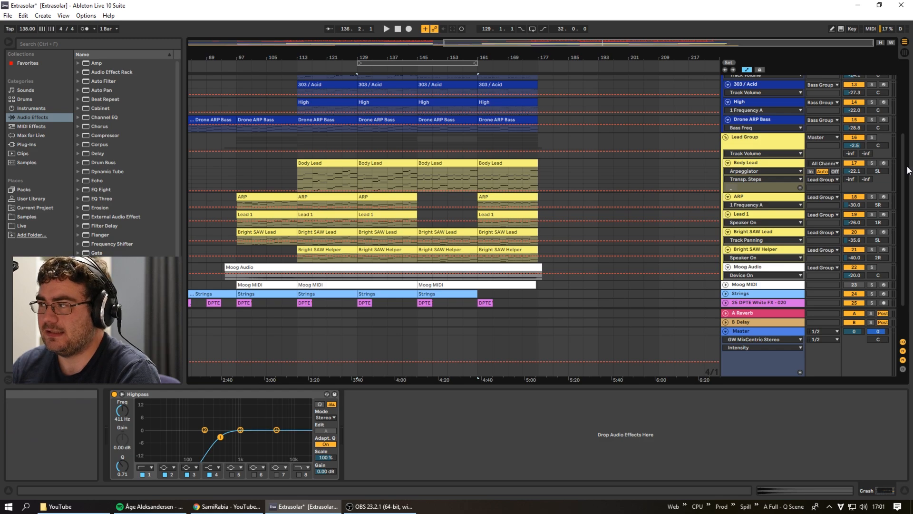
scroll(897, 218, down, 2)
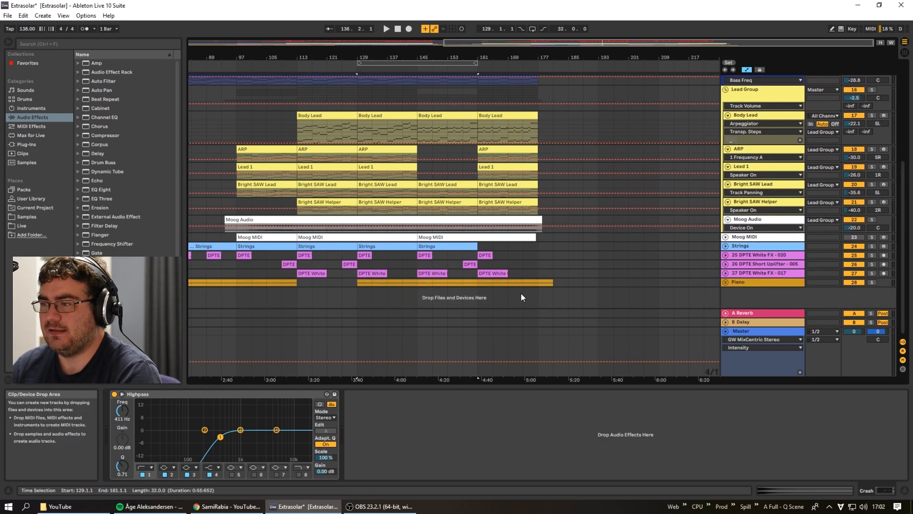
click(721, 283)
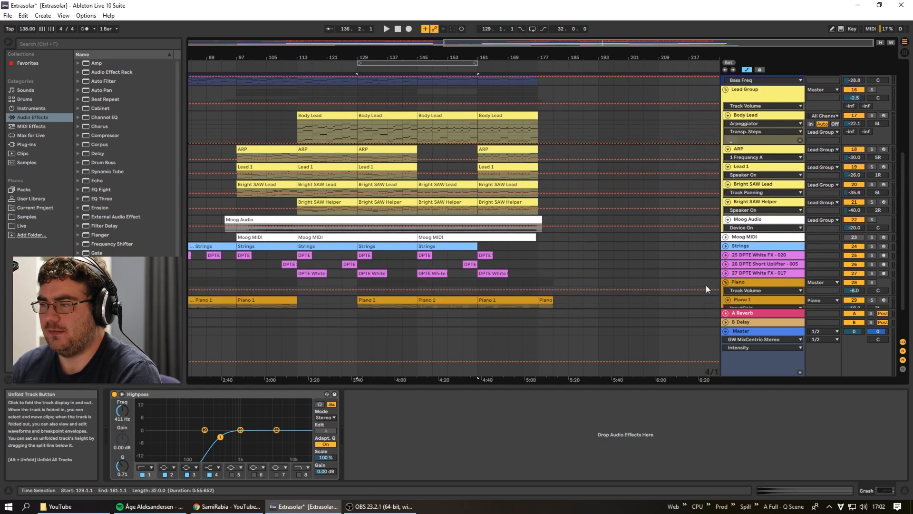
scroll(905, 296, up, 10)
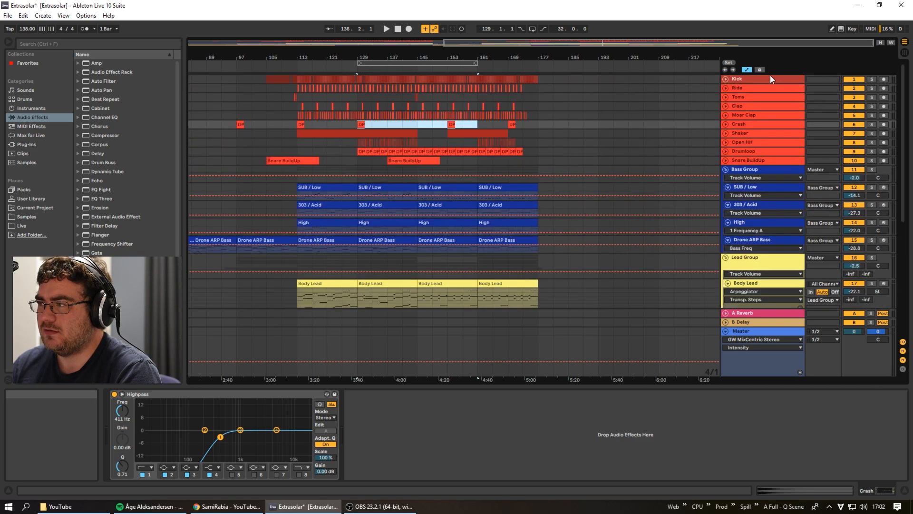
Select the Kick track, move the 32-bar loop to start at bar 113, and solo the Kick
click(761, 78)
drag(394, 61, 334, 61)
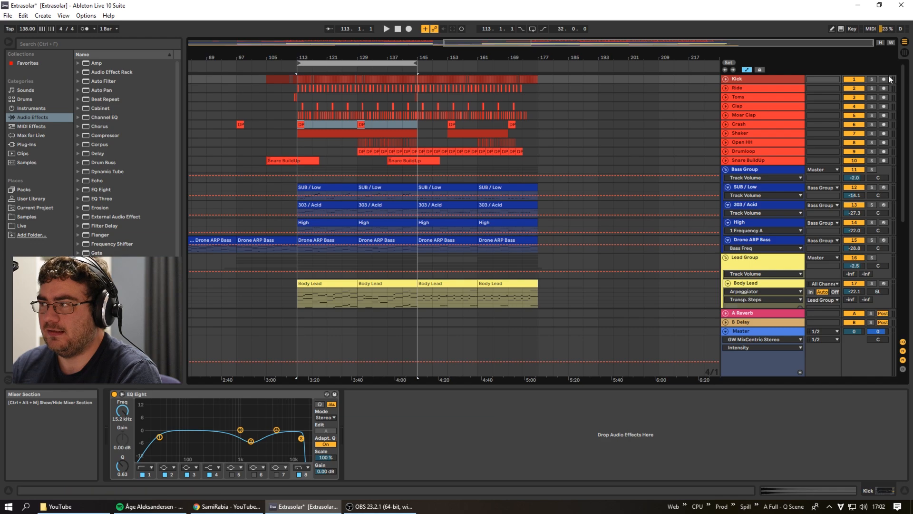
click(872, 79)
key(ctrl+l)
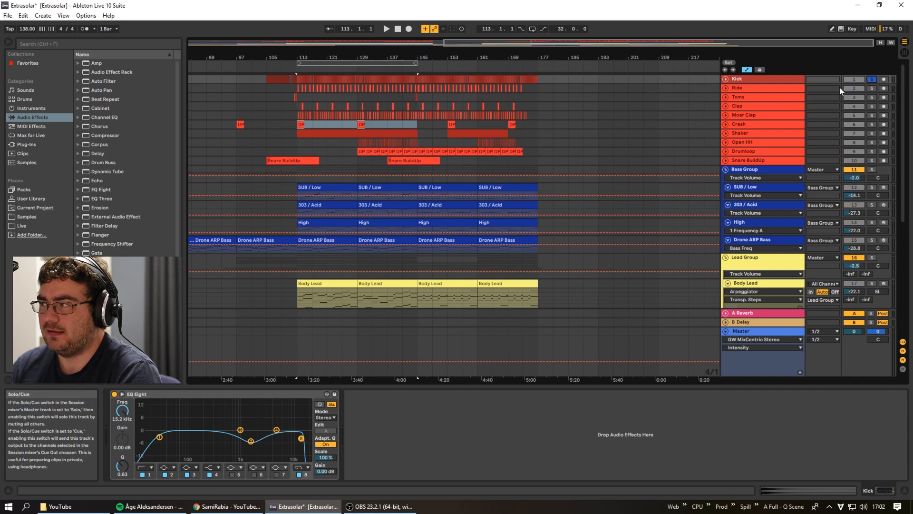
Play the soloed Kick from bar 113 and select band 2 in its EQ Eight
click(29, 163)
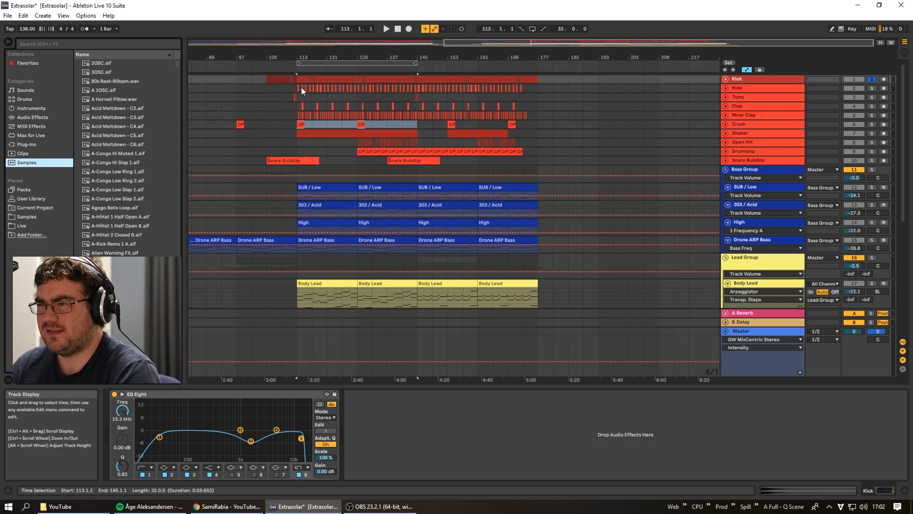
click(390, 29)
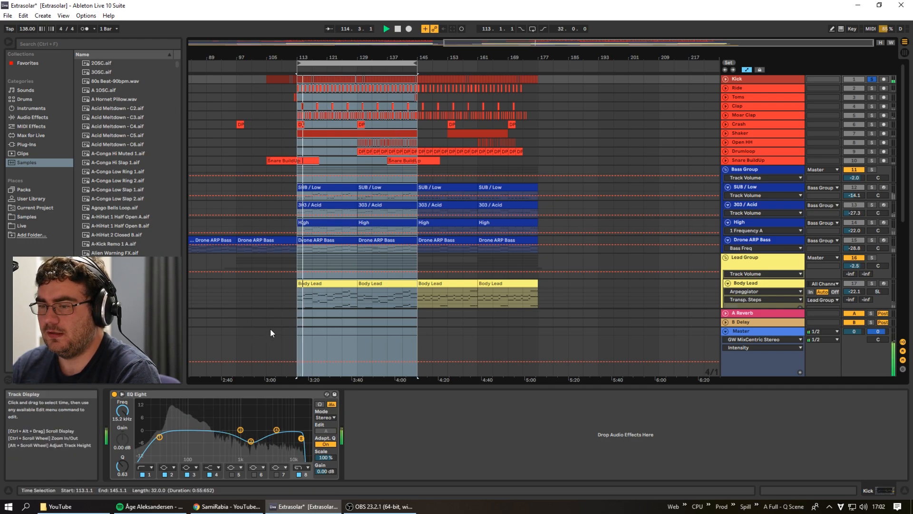
key(space)
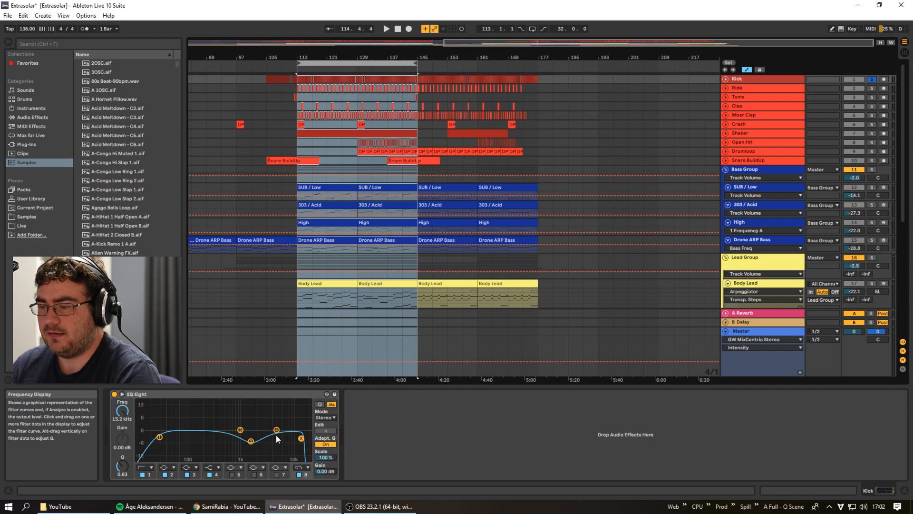
click(251, 441)
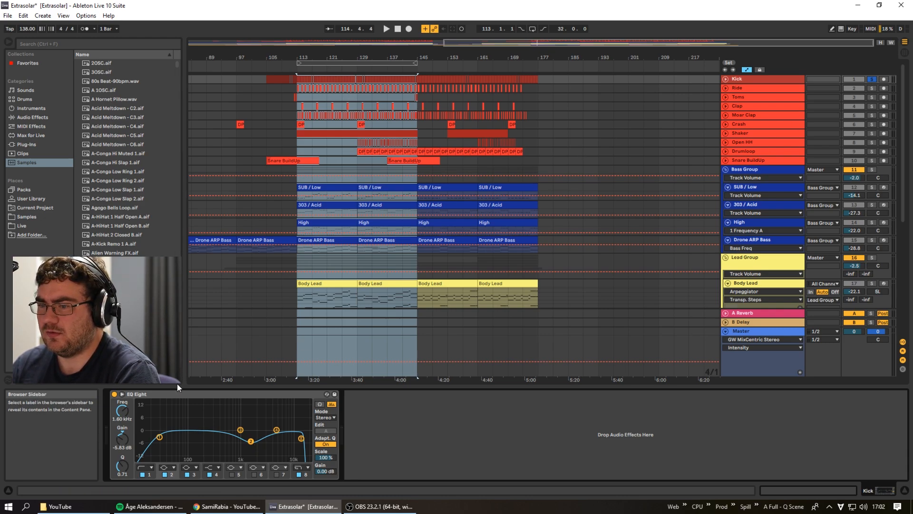
Compare the soloed Kick with its EQ Eight bypassed and active, then examine filter band 1
key(space)
click(114, 394)
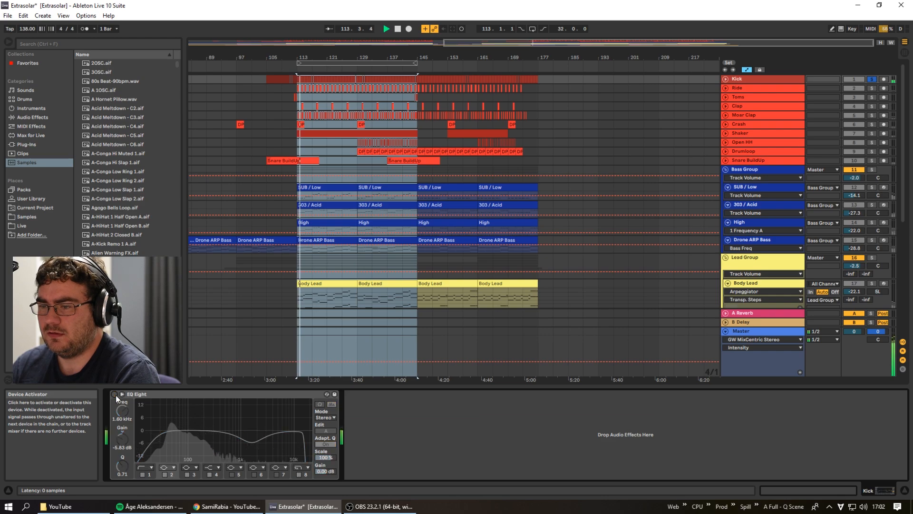
click(115, 394)
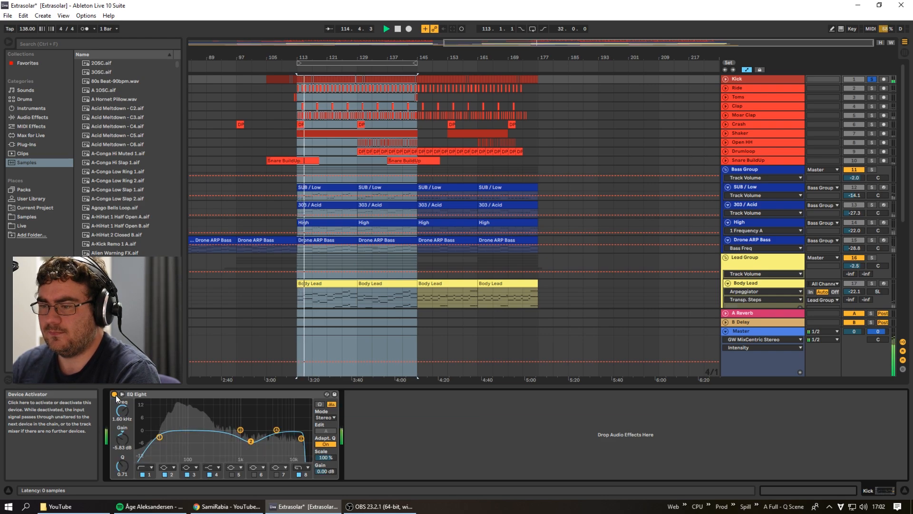
click(115, 395)
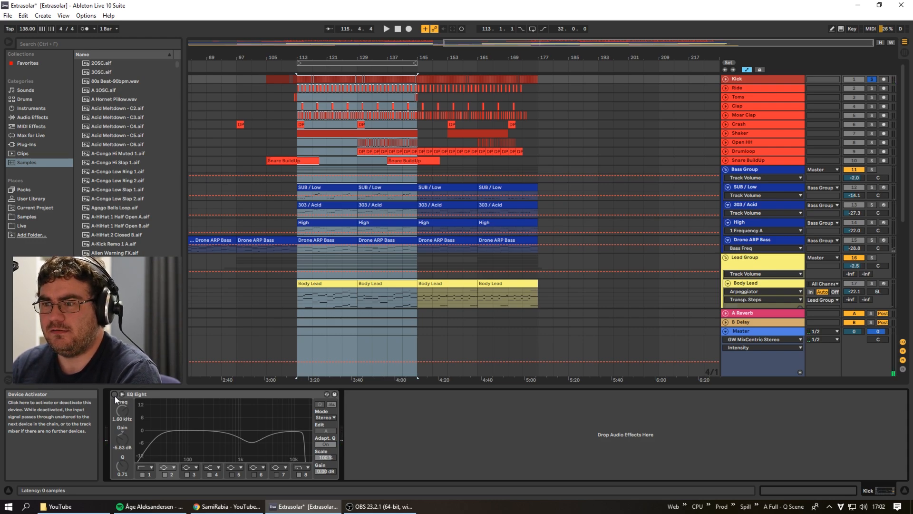
click(192, 395)
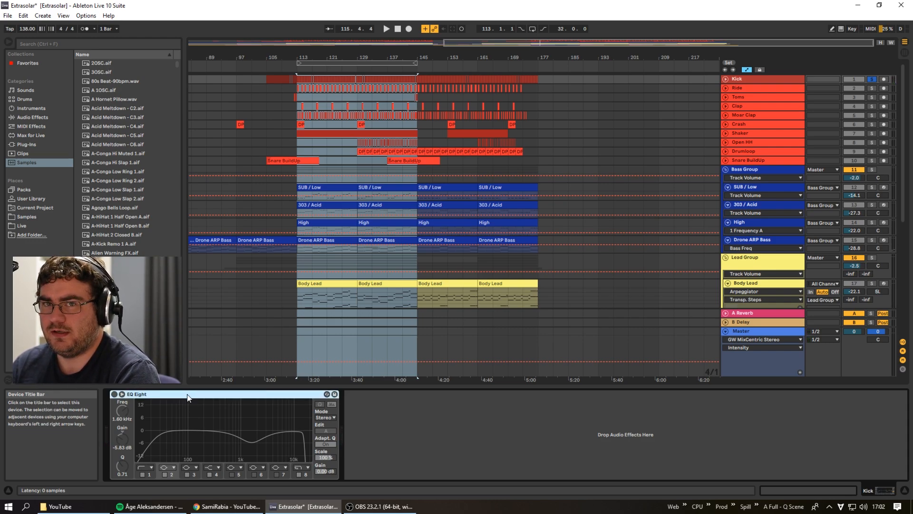
click(114, 394)
key(space)
key(space)
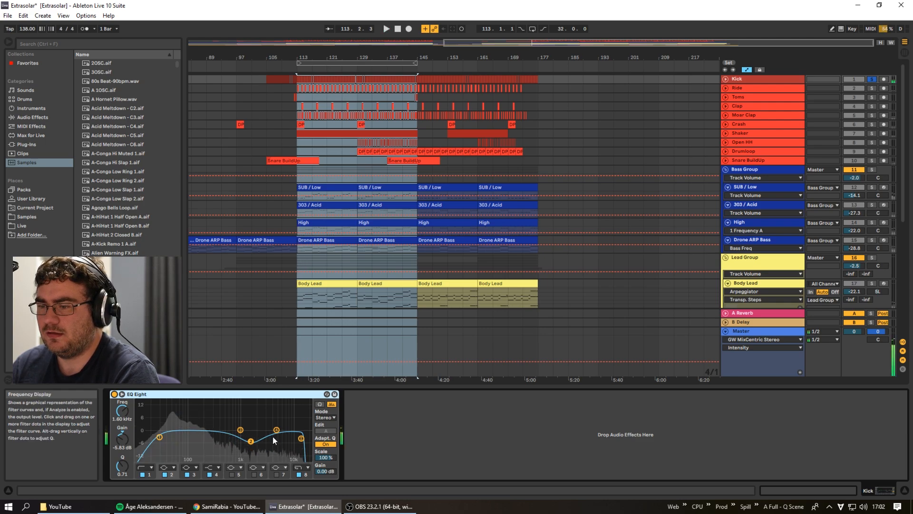
click(151, 477)
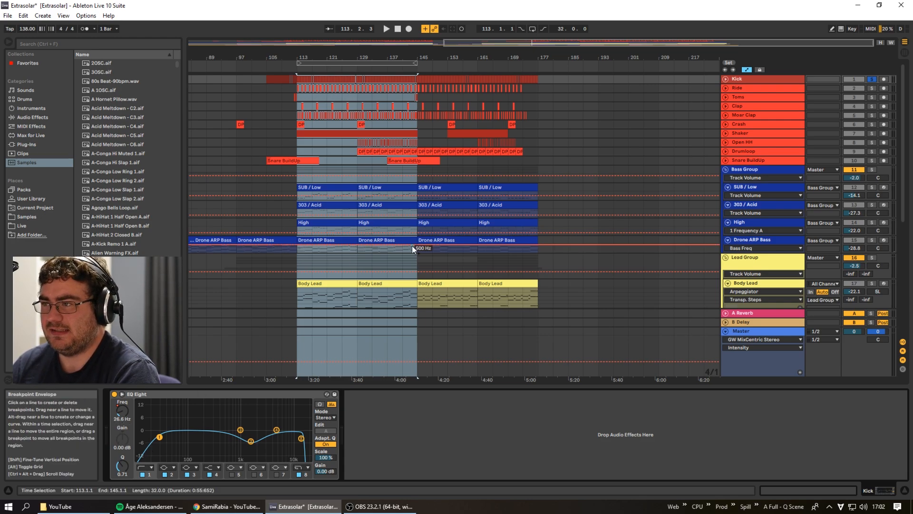
Show the Ride track's Highpass device and take the Kick track out of solo
click(787, 88)
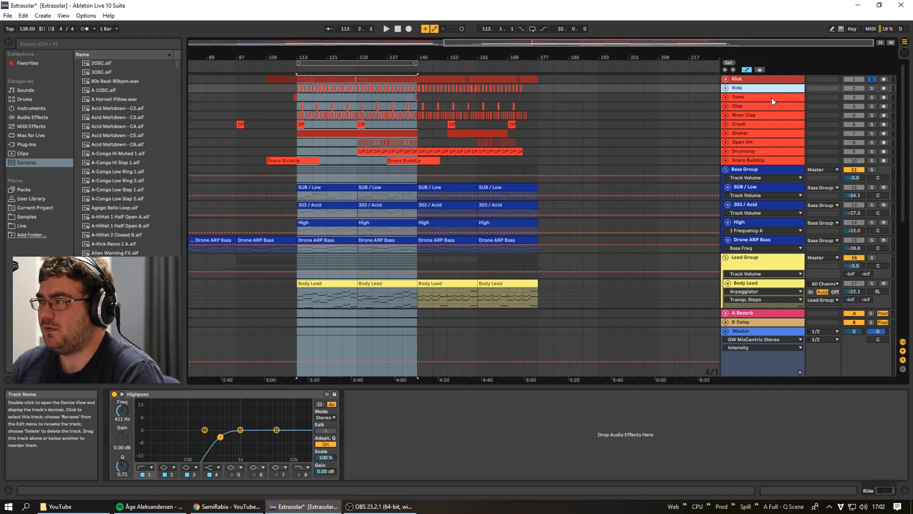
click(872, 79)
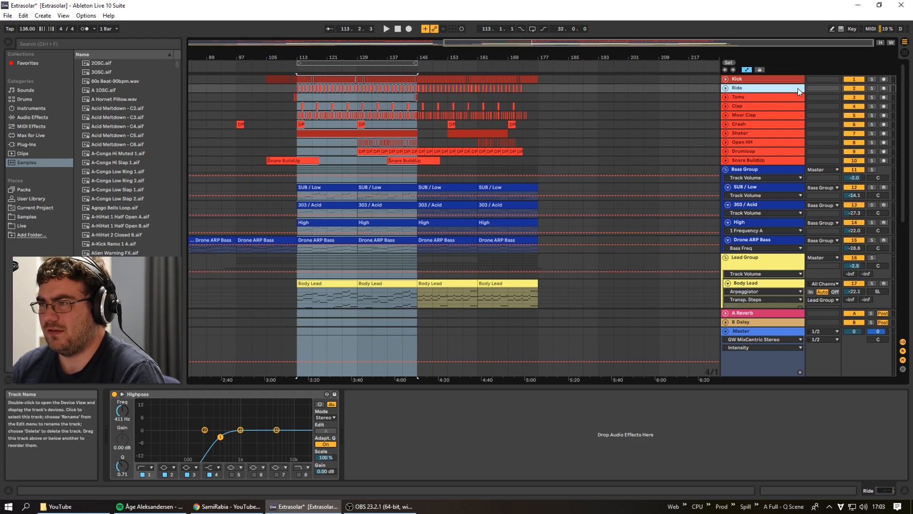
drag(307, 57, 307, 71)
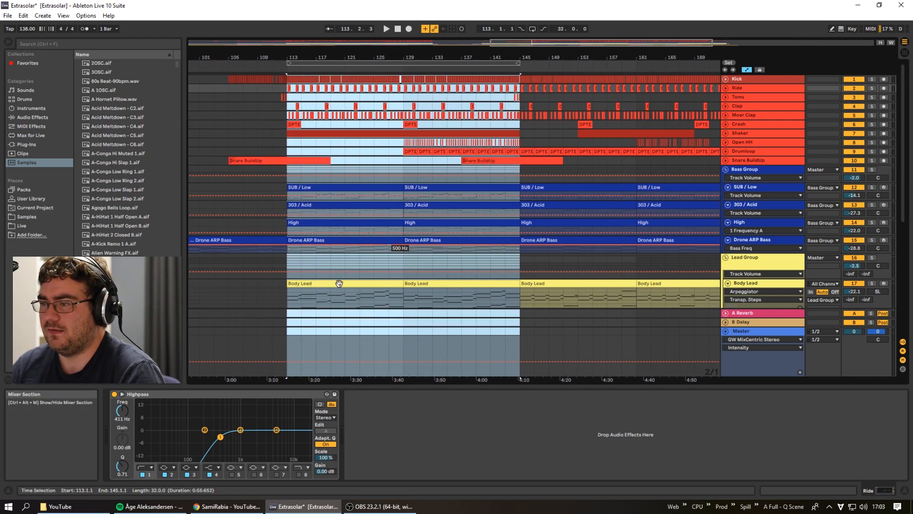
Examine the Toms track's EQ Eight and Glue Compressor along with its tom fill just before bar 33
click(751, 96)
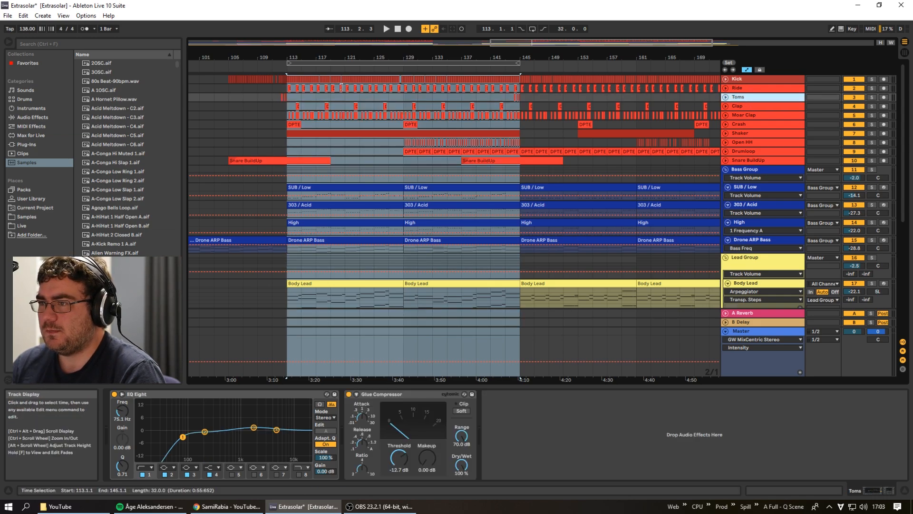
drag(329, 43, 300, 58)
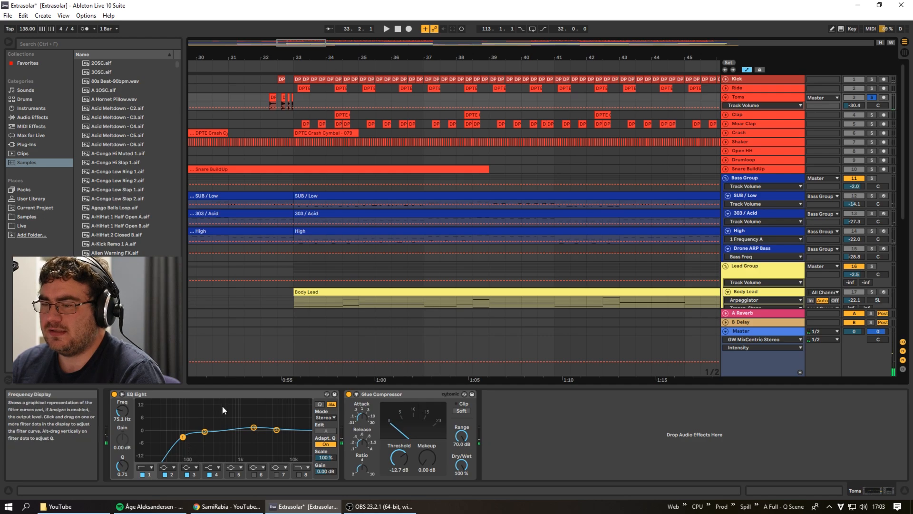
click(233, 394)
click(427, 397)
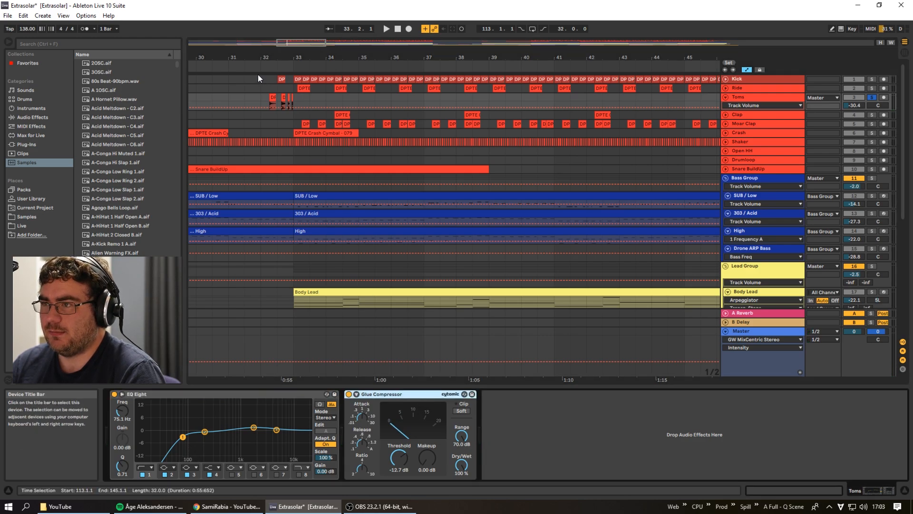
mouse_move(302, 43)
mouse_down()
mouse_move(302, 51)
mouse_move(292, 44)
mouse_up()
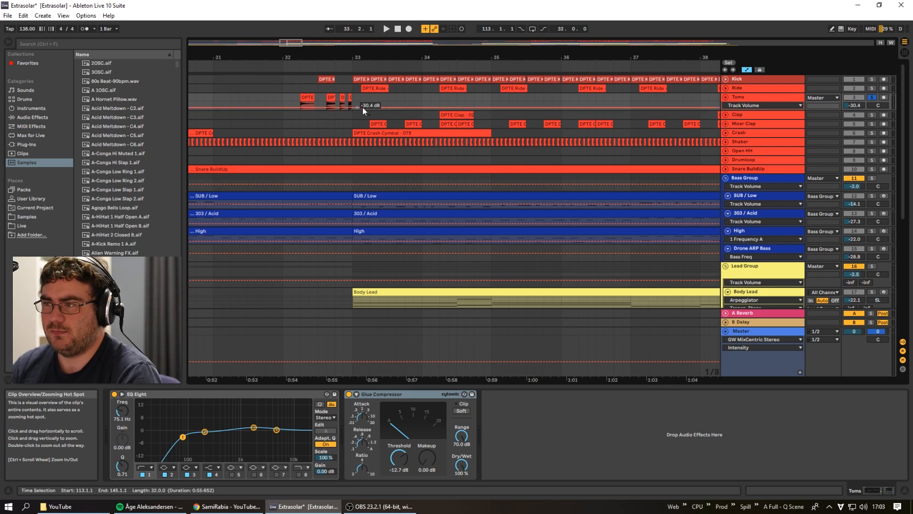
drag(291, 45, 285, 44)
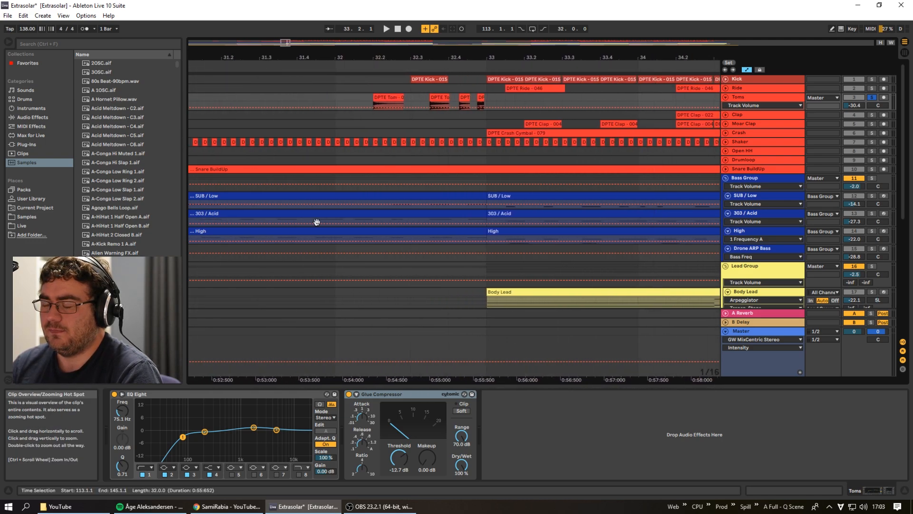
click(394, 393)
click(360, 66)
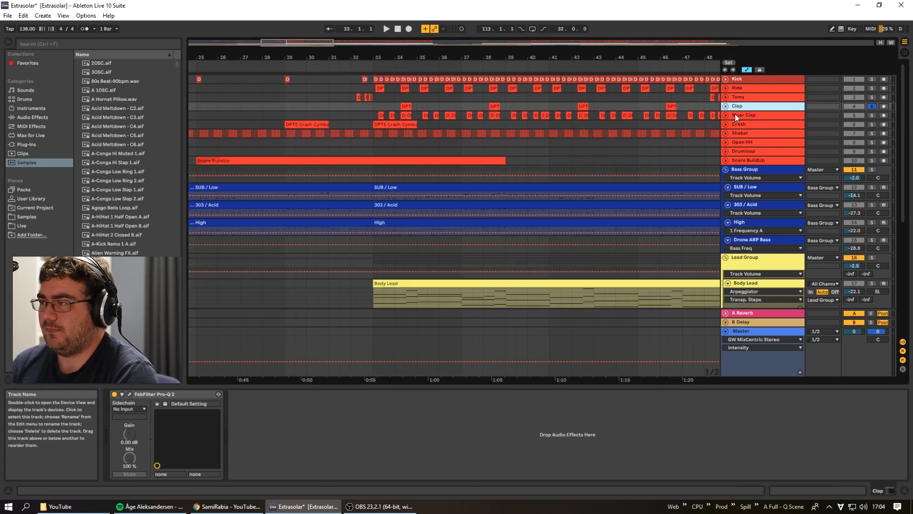
Step through the drum tracks from Clap down to Snare BuildUp to examine their device chains
click(736, 115)
click(742, 106)
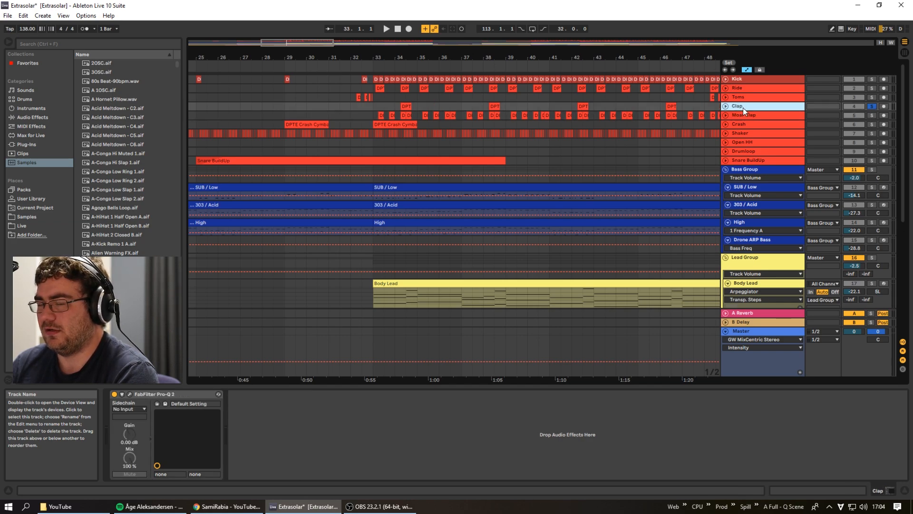
click(748, 116)
click(746, 124)
click(744, 132)
click(751, 141)
click(759, 150)
click(766, 159)
Review the devices on the Open HH and Shaker tracks, then show the Drumloop track's effect chain and clips
click(765, 150)
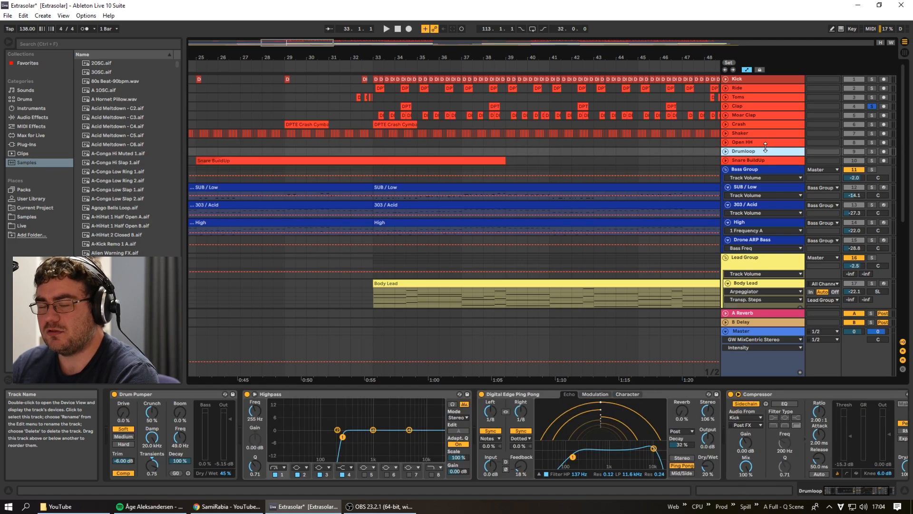
click(707, 141)
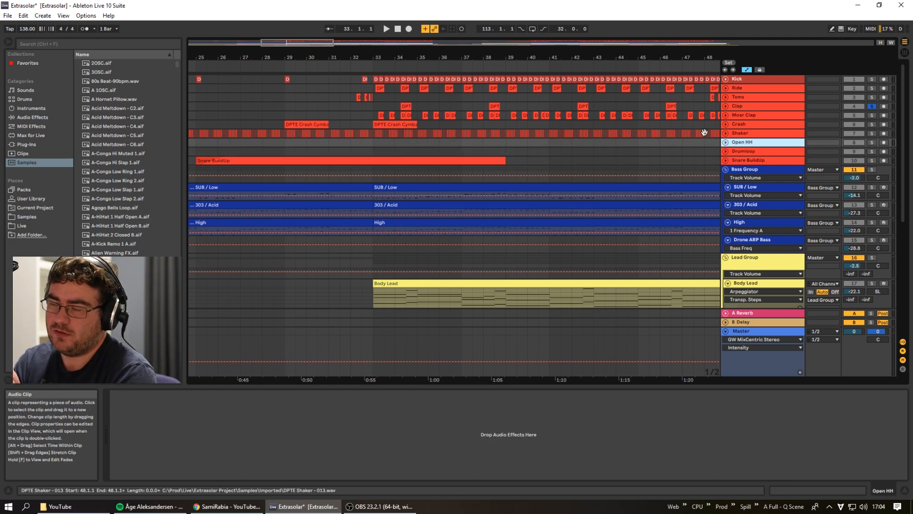
click(773, 134)
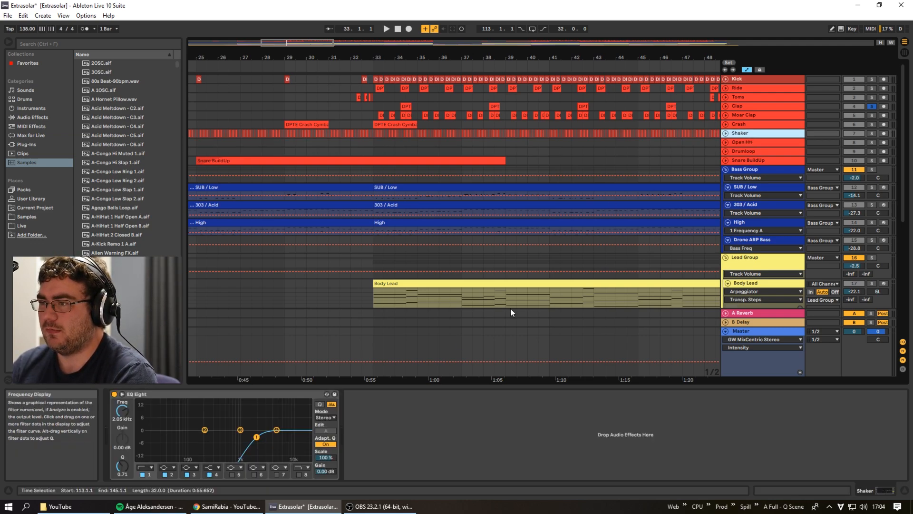
click(761, 150)
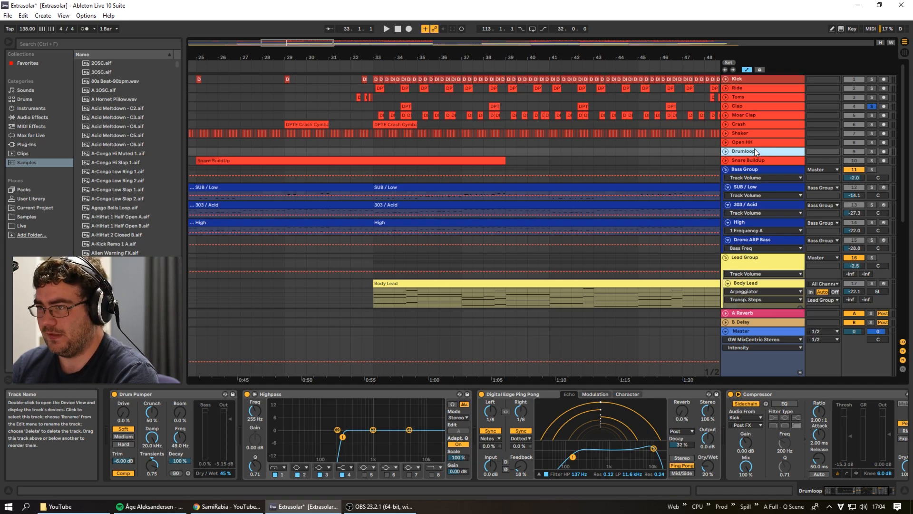
drag(301, 42, 223, 4)
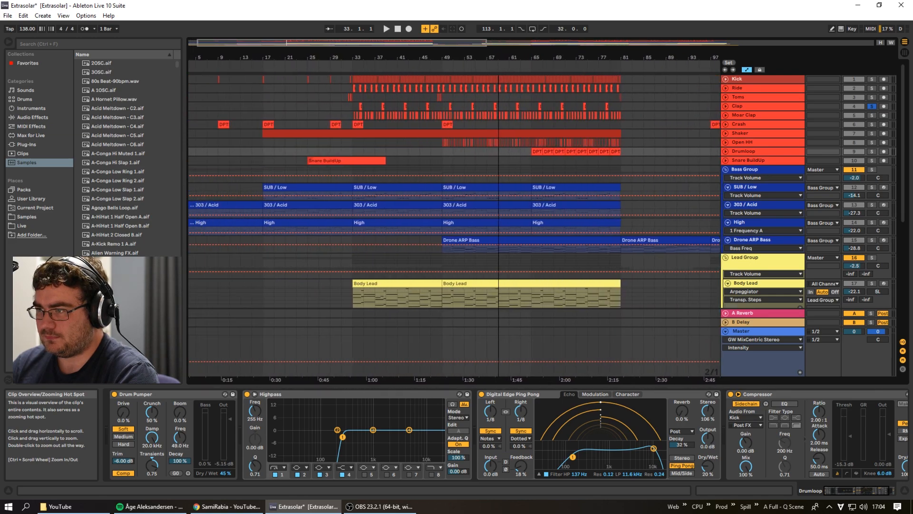
Solo the Drumloop track and unfold it with the arrangement focused on its section starting at bar 65
click(872, 151)
drag(334, 51, 442, 131)
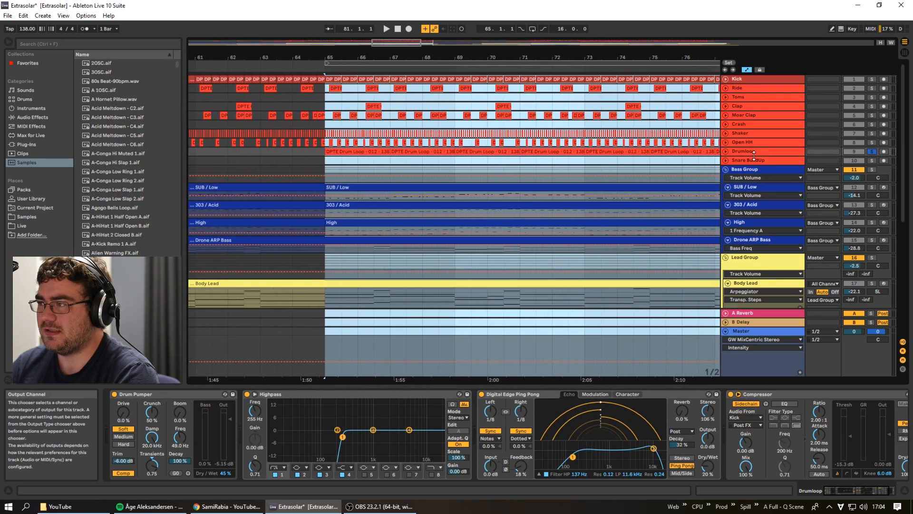
click(725, 150)
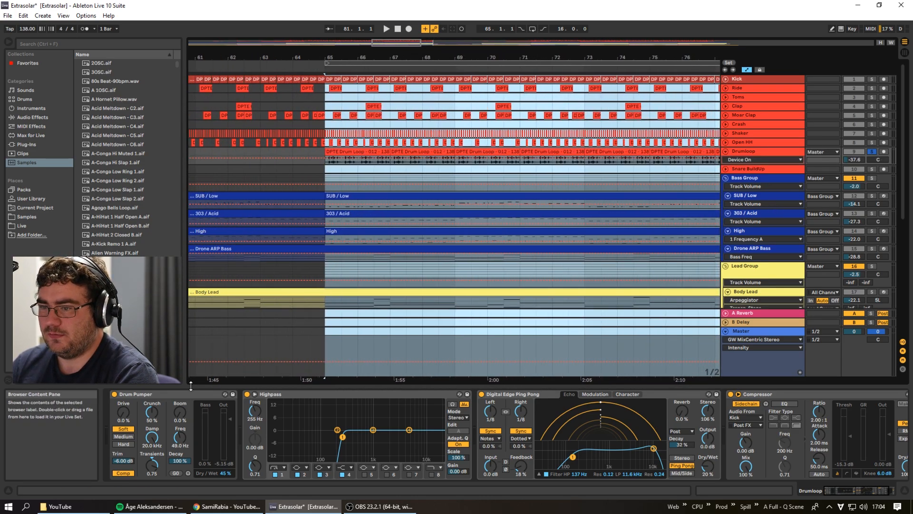
Bypass the Drumloop's Drum Pumper, Highpass, Digital Edge Ping Pong and Compressor, and audition the dry loop from bar 65
click(114, 394)
click(247, 394)
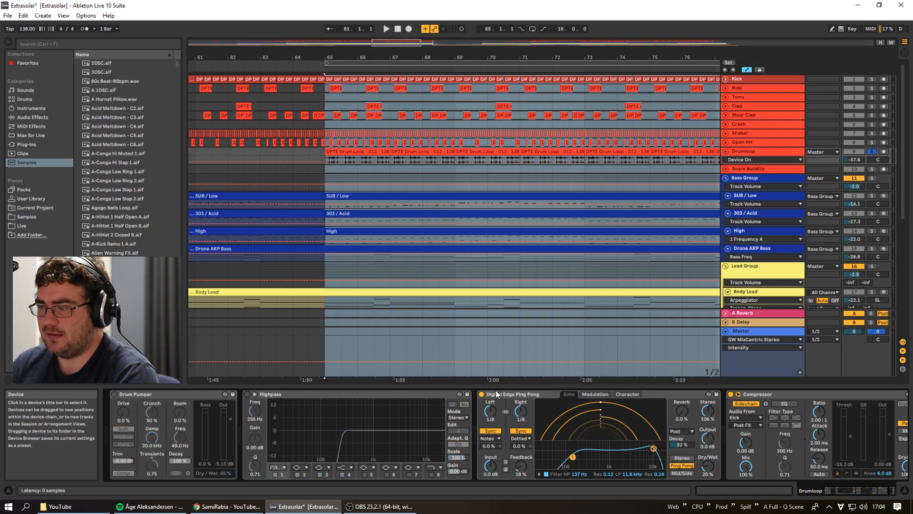
click(481, 393)
click(732, 395)
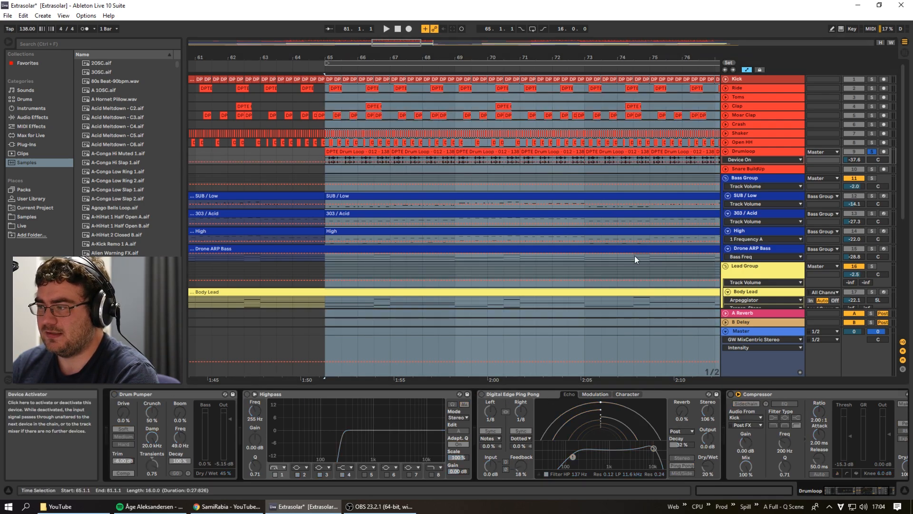
key(space)
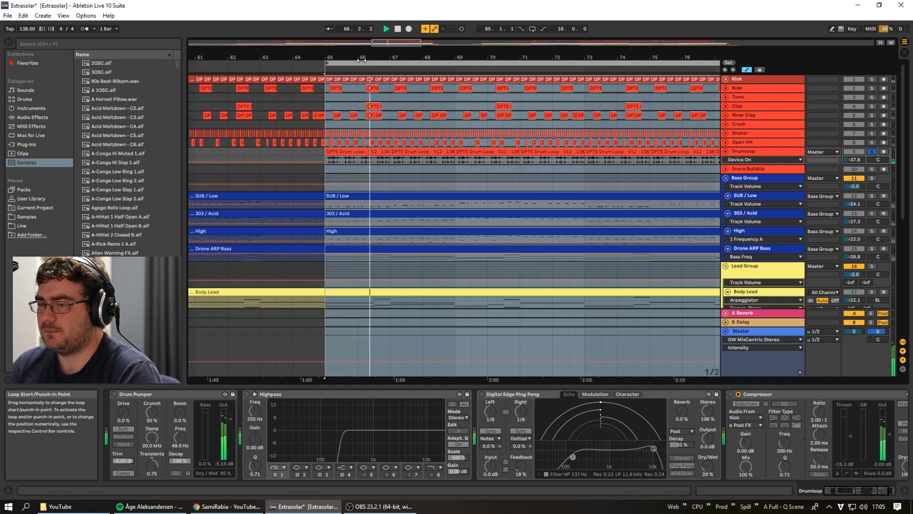
key(space)
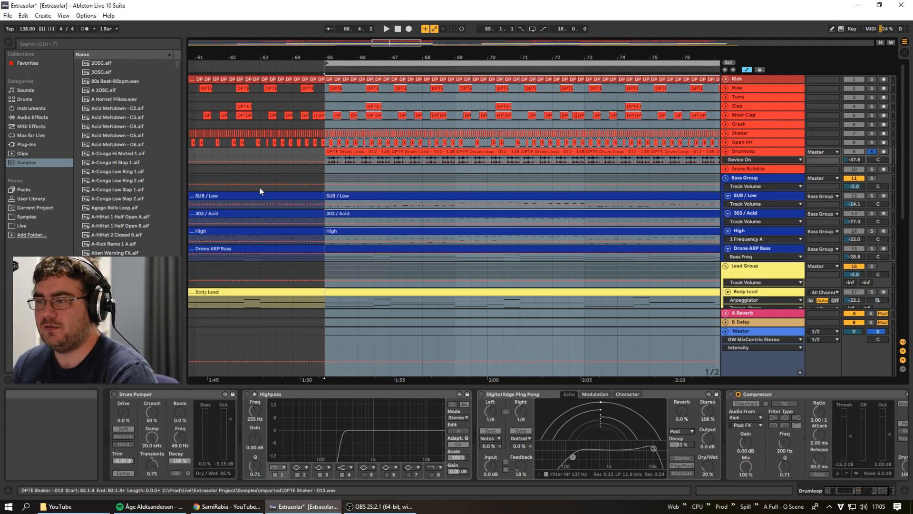
Re-enable Drum Pumper and the Highpass one at a time, auditioning the Drumloop after each change
click(114, 394)
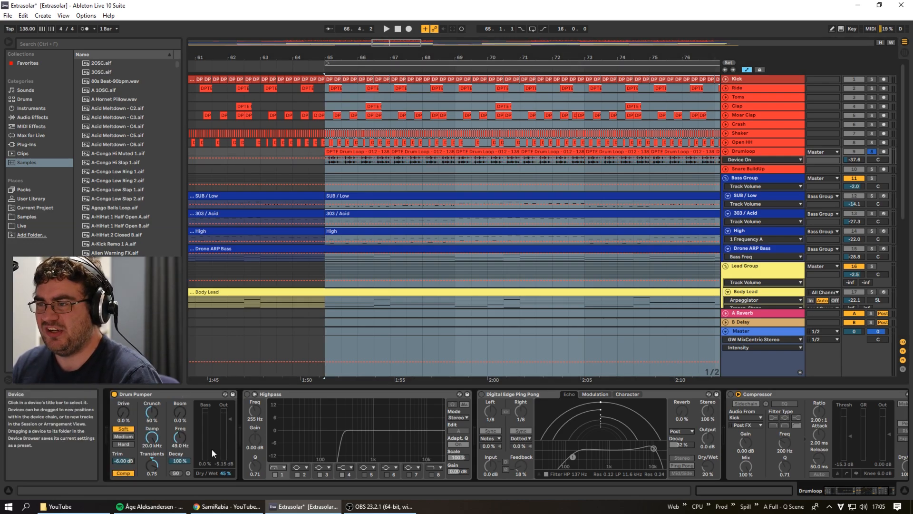
key(space)
key(space)
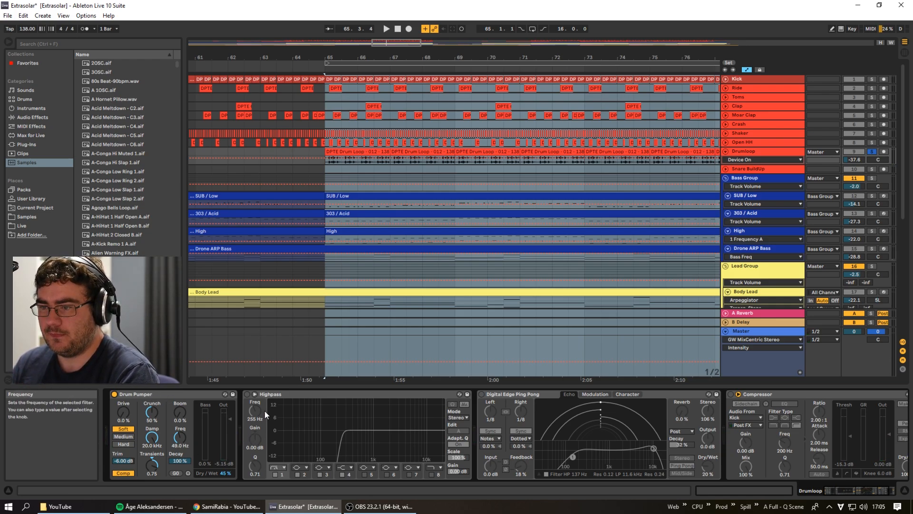
key(space)
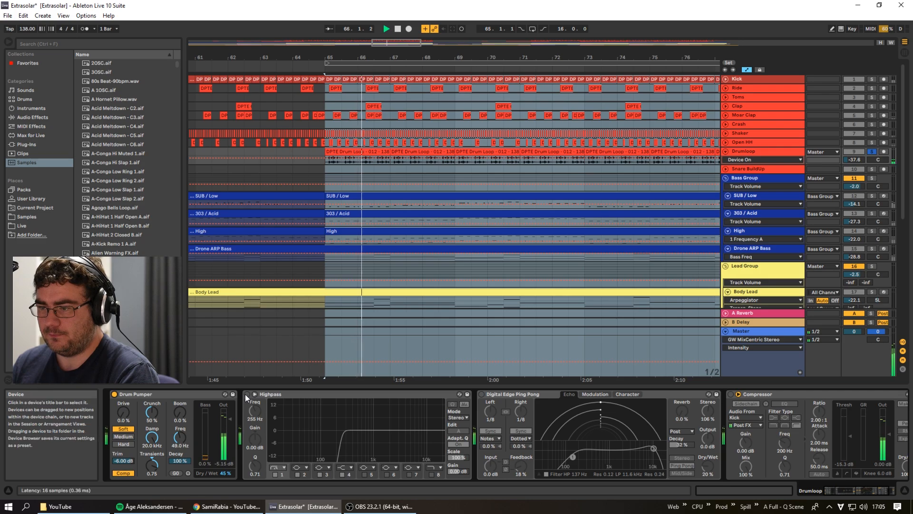
click(247, 395)
key(space)
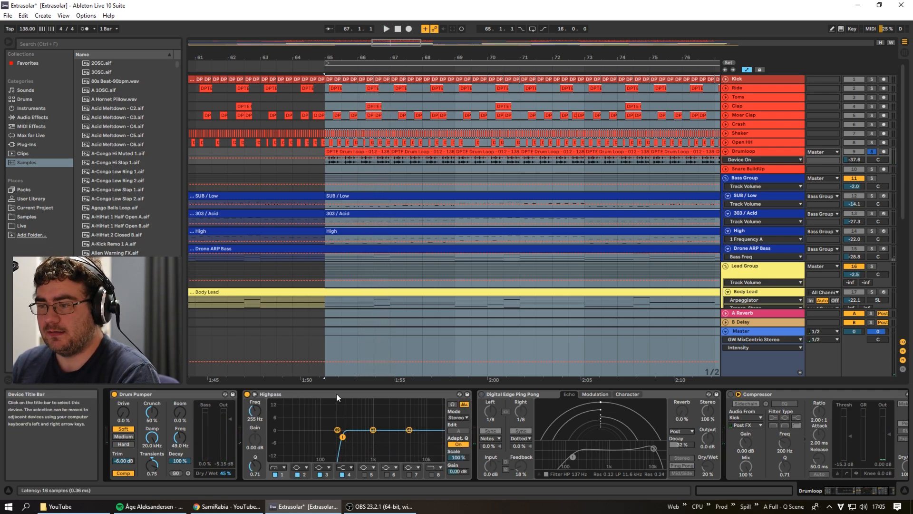
Re-enable Digital Edge Ping Pong and the Compressor while auditioning the Drumloop, and take the track out of solo
click(482, 395)
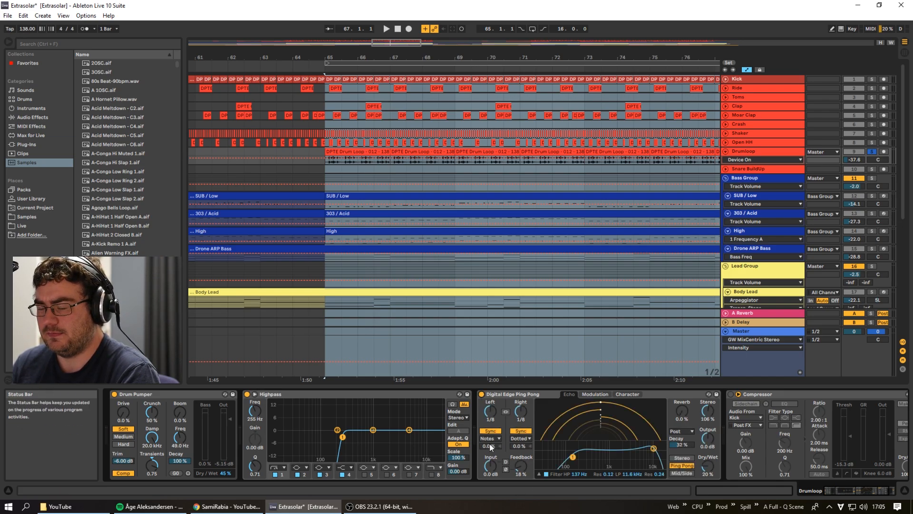
key(space)
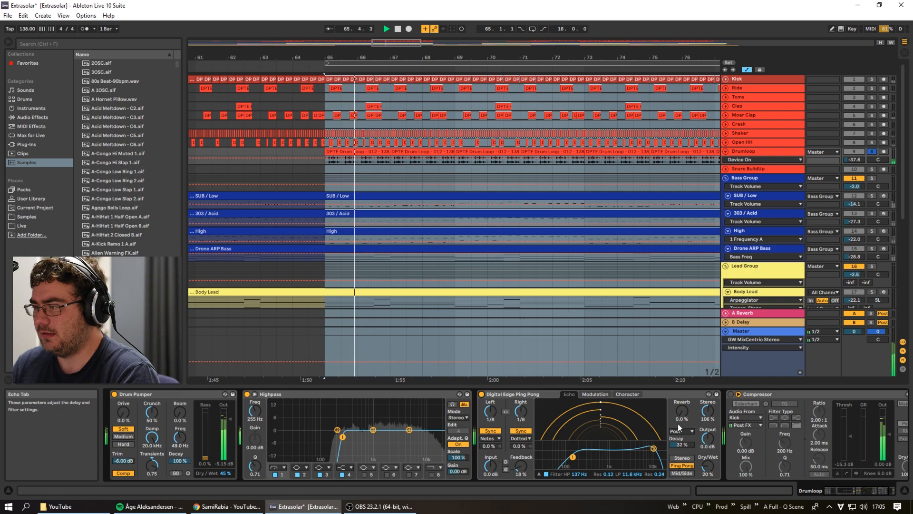
click(731, 395)
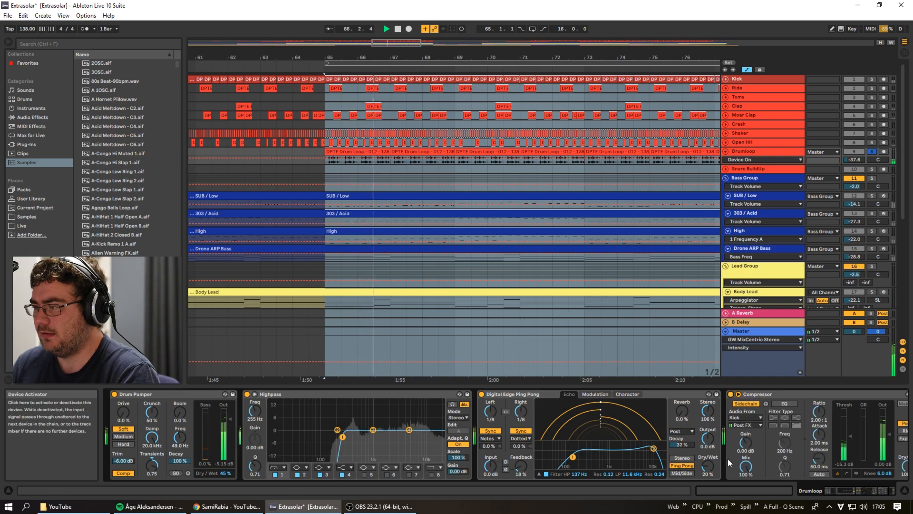
click(858, 490)
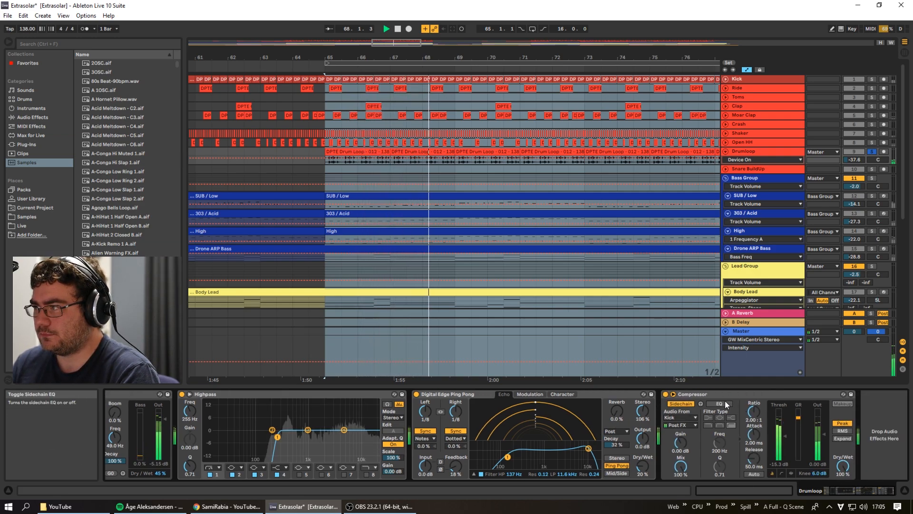
key(space)
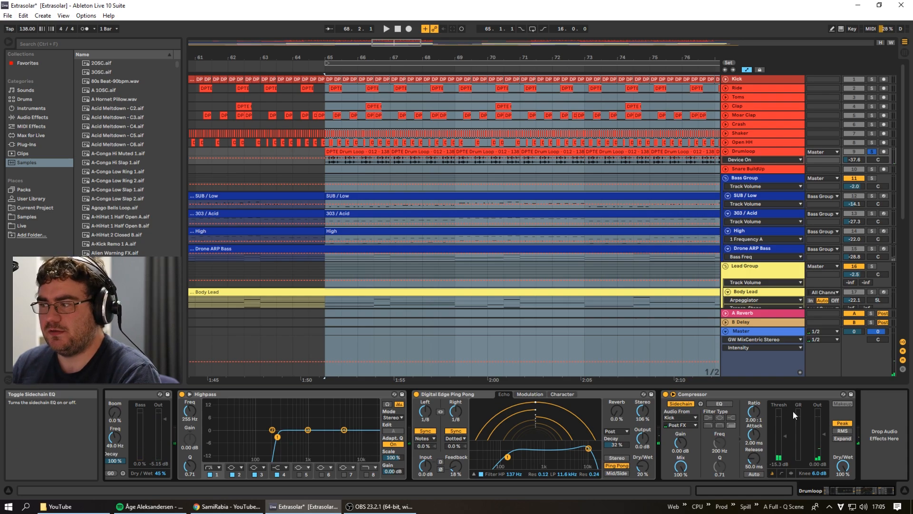
click(730, 397)
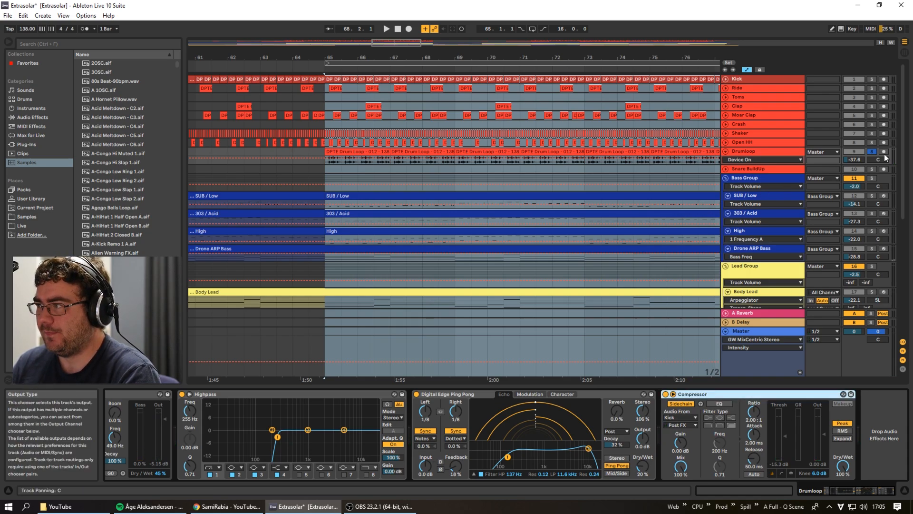
click(872, 151)
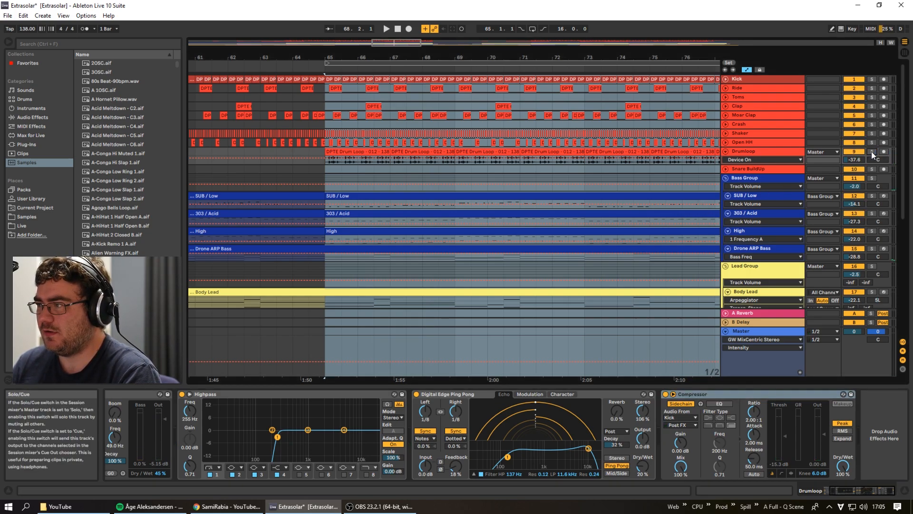
Show the Bass Group's effect chain, solo the group together with the Kick, and audition them from bar 65
click(764, 182)
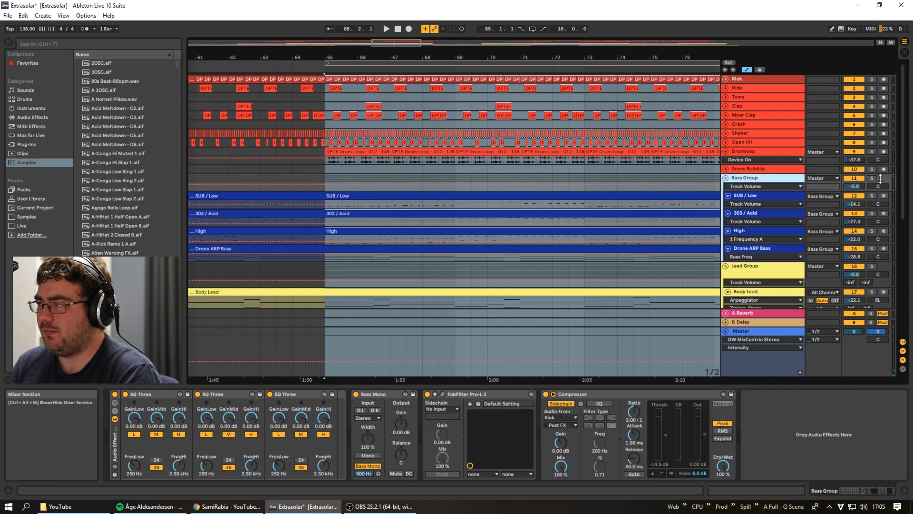
click(872, 180)
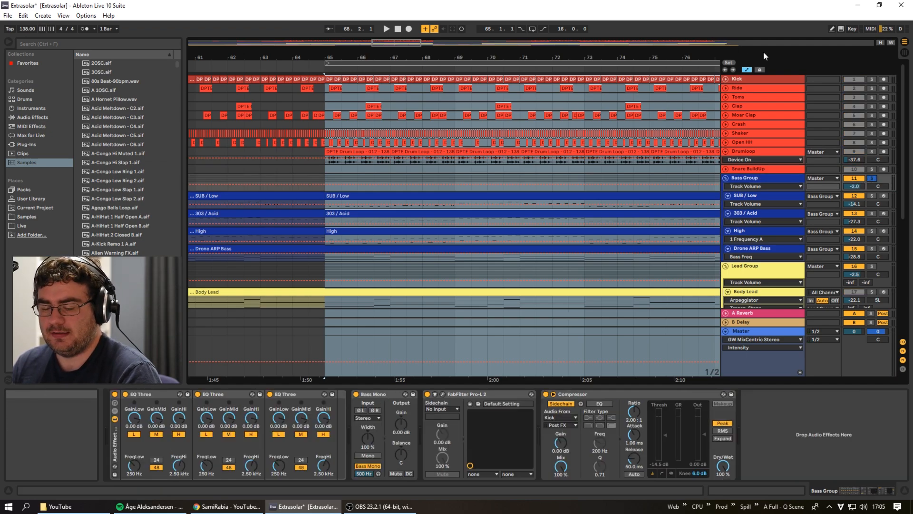
ctrl+click(874, 81)
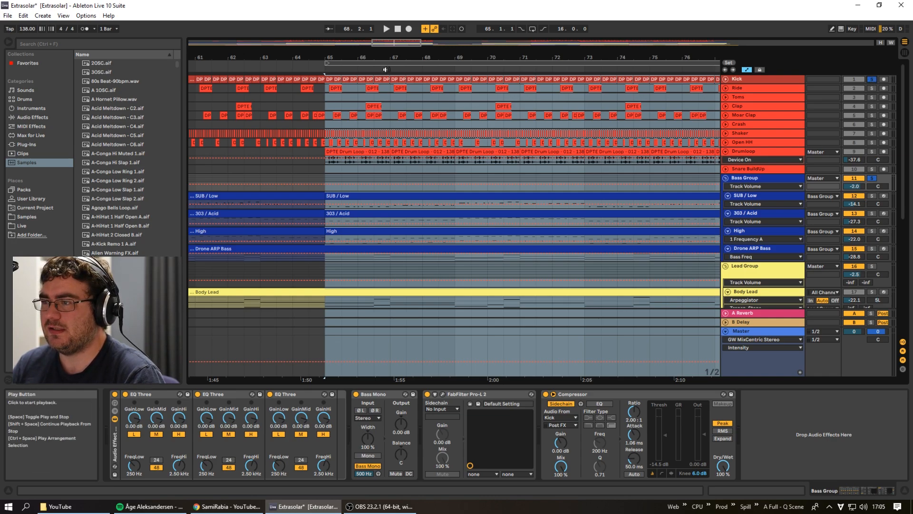
drag(394, 43, 394, 28)
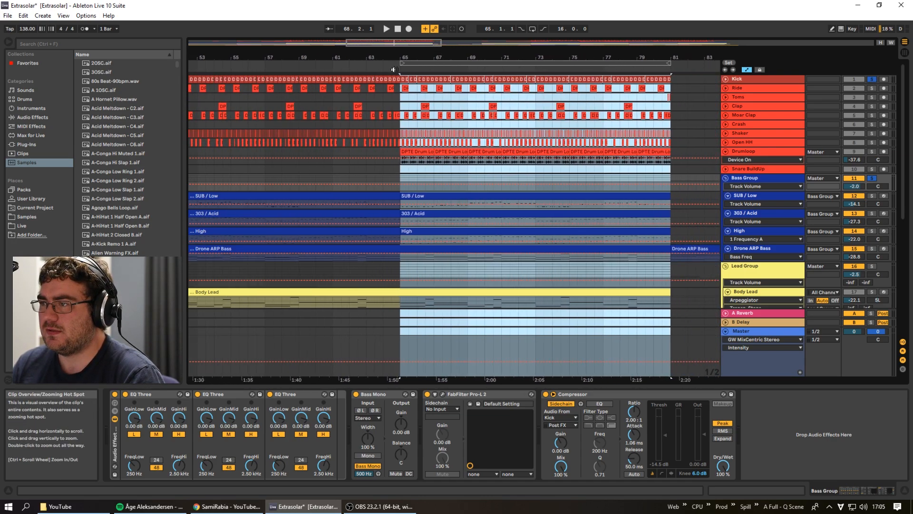
drag(419, 63, 440, 48)
key(space)
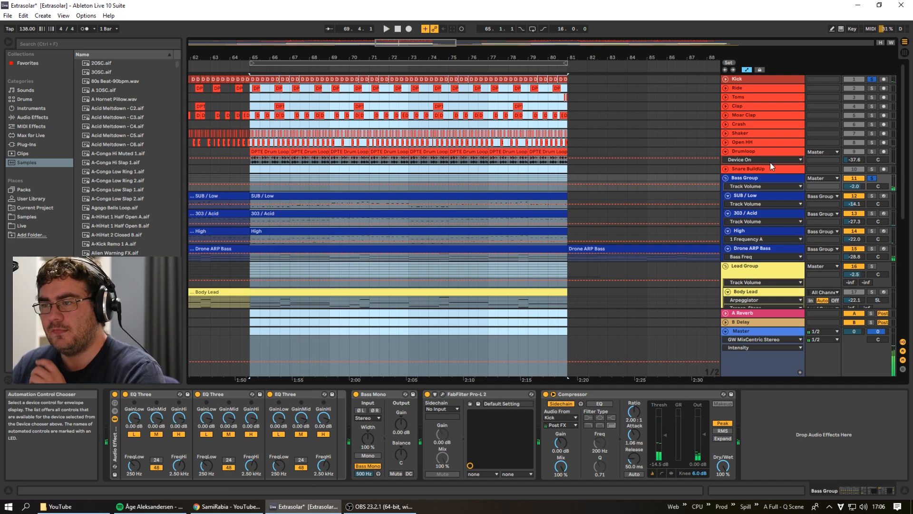
Leave only the Bass Group soloed and audition it without the Kick from bar 65
click(873, 178)
click(872, 179)
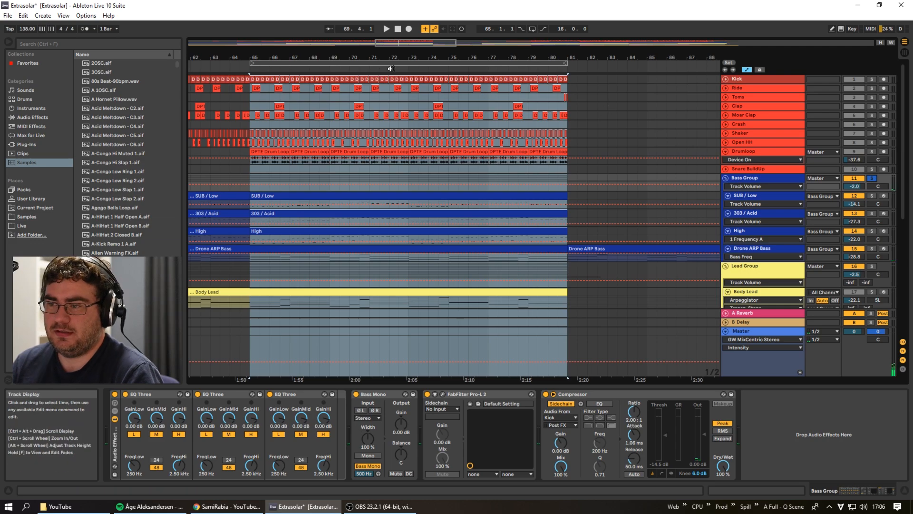
click(331, 62)
key(space)
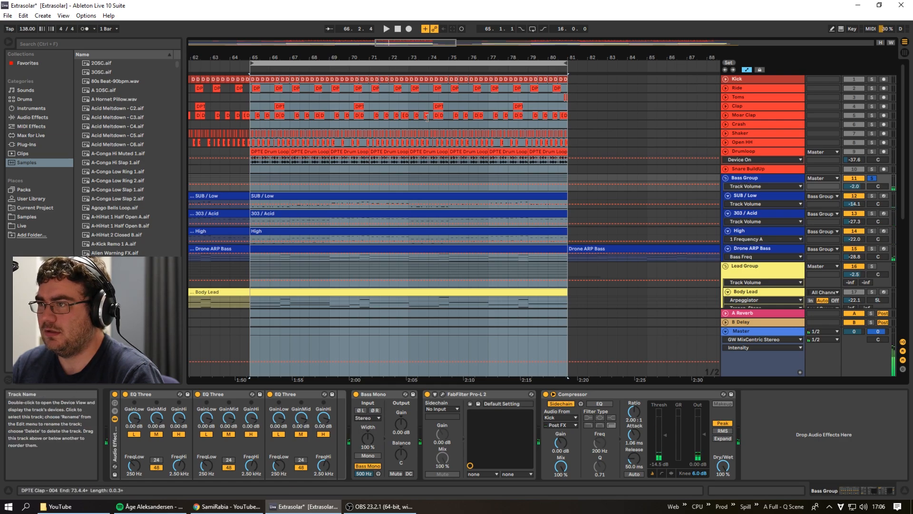
Return from OBS to Ableton Live and step through the device chains of the Bass Group and its bass tracks
click(585, 195)
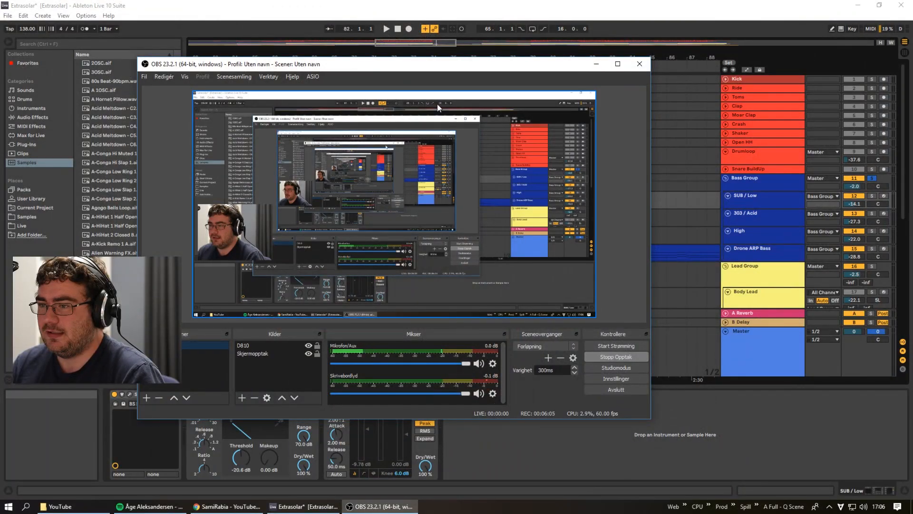
click(508, 5)
drag(388, 55, 471, 39)
drag(341, 46, 348, 46)
click(761, 180)
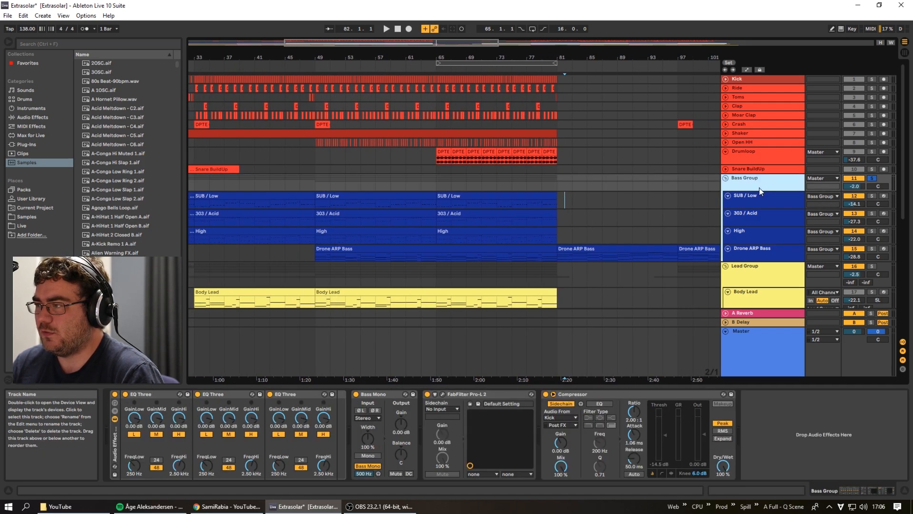
click(756, 206)
click(749, 254)
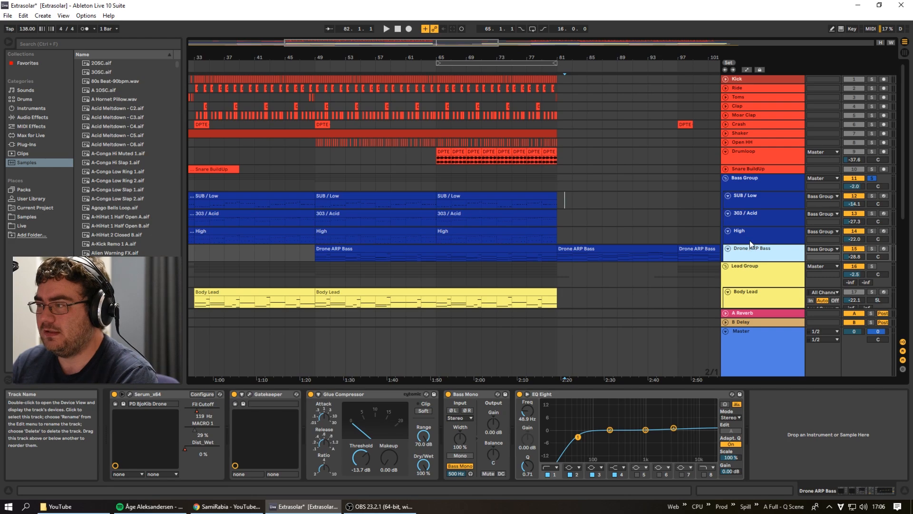
click(754, 197)
click(752, 218)
click(745, 250)
Move the loop region to bars 49 to 65, solo the SUB / Low track and play it
click(755, 199)
drag(461, 63, 338, 75)
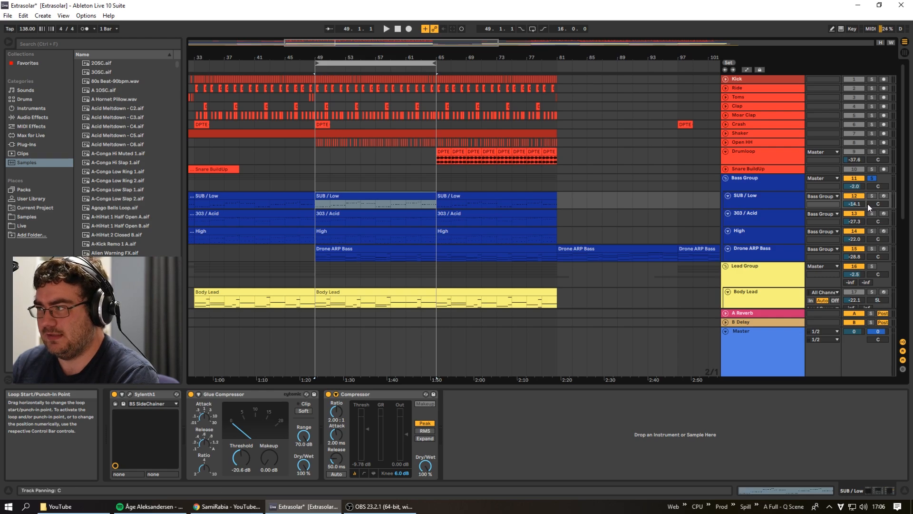
click(872, 196)
key(space)
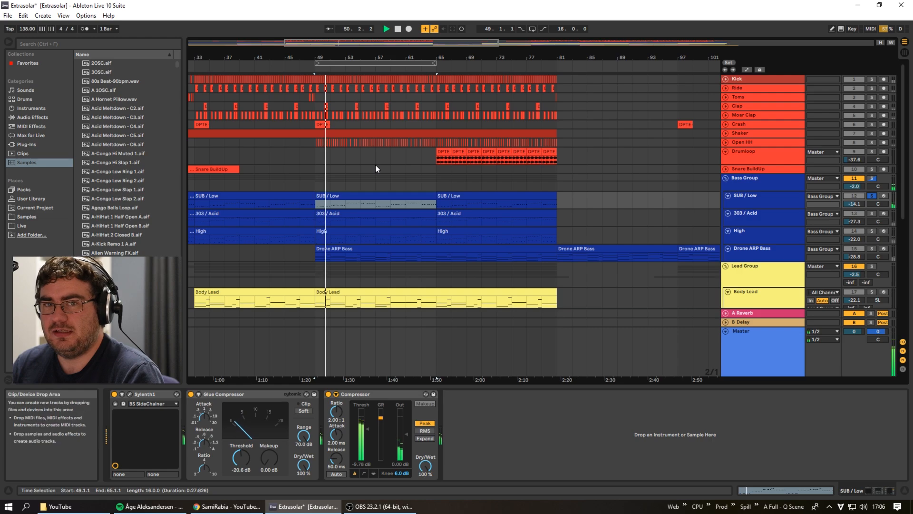
Examine the BS SideChainer patch in the SUB / Low track's Sylenth1 window and close the plug-in
click(766, 205)
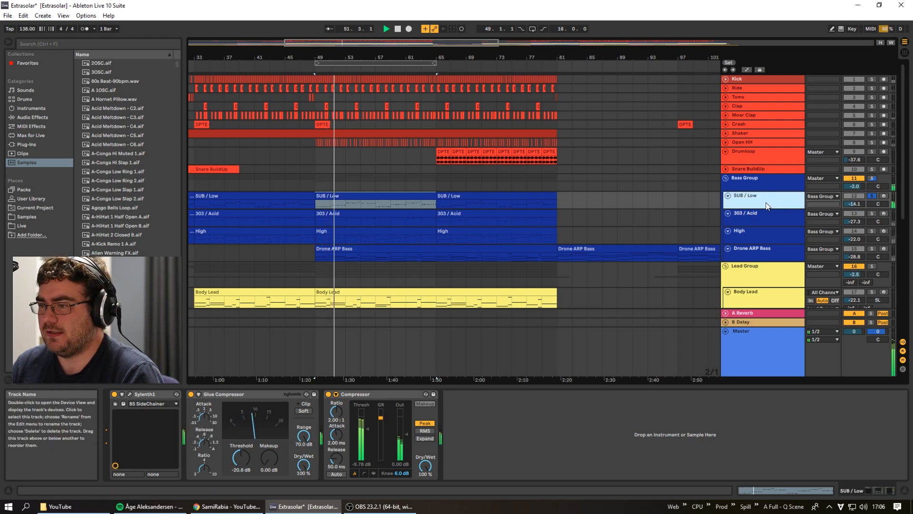
click(130, 394)
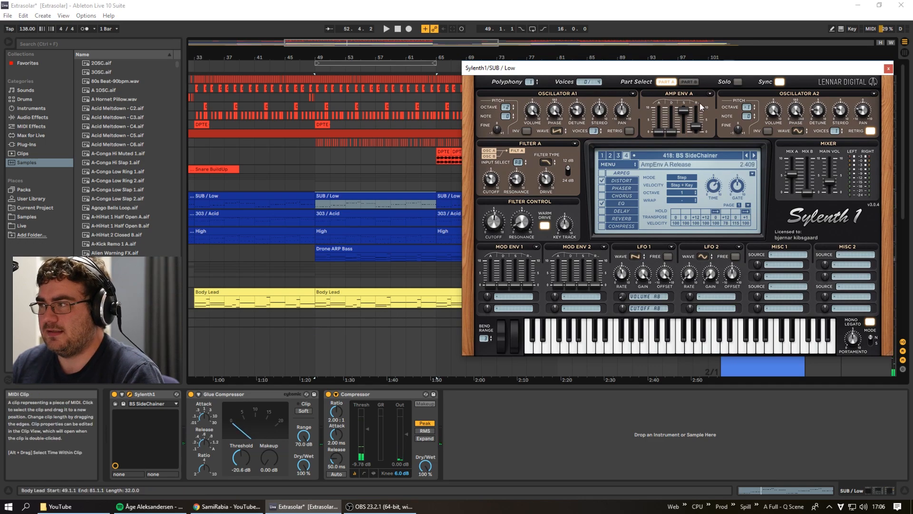
drag(726, 69, 680, 89)
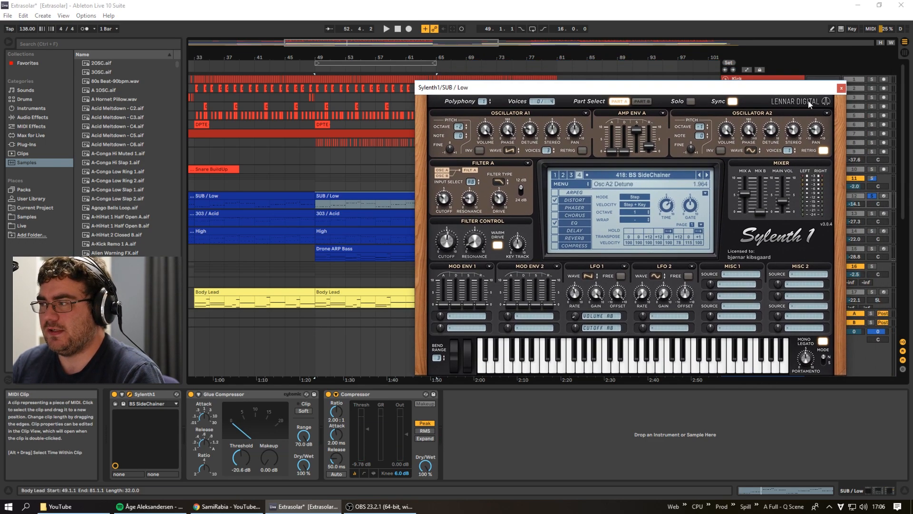
click(841, 88)
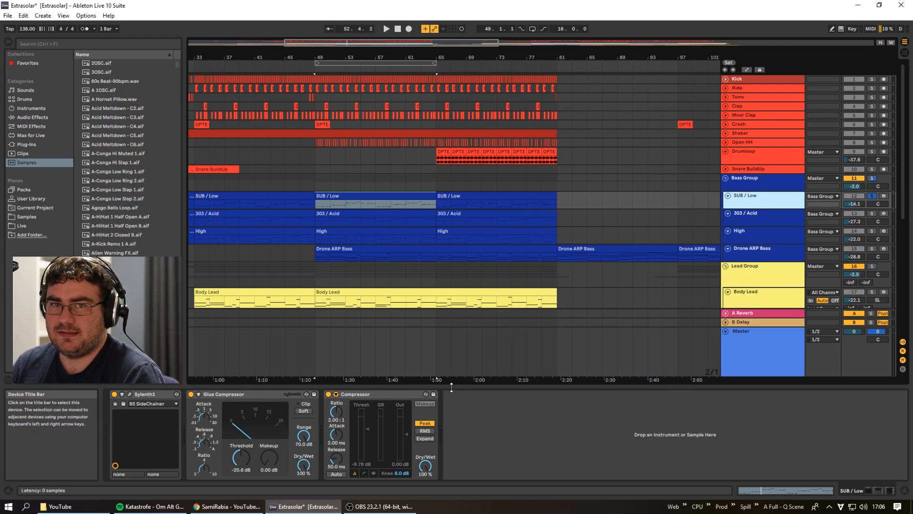
Audition the SUB / Low track once more from bar 49, and show the 303 / Acid track's device chain
key(space)
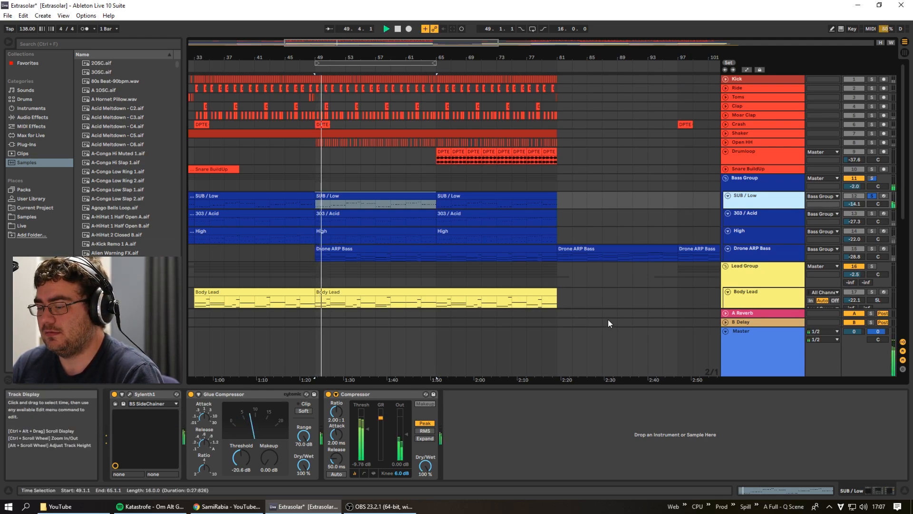
key(space)
click(756, 220)
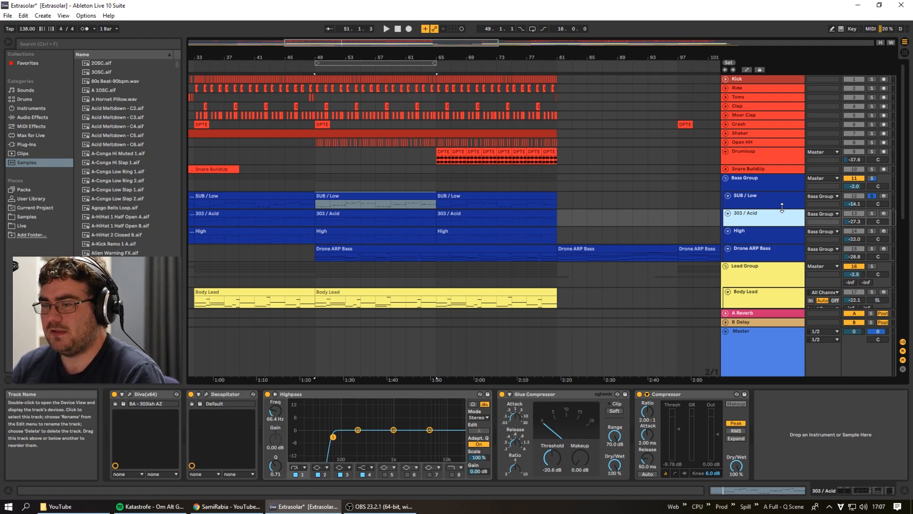
Solo the 303 / Acid track and audition it from bar 49
click(871, 213)
key(space)
click(767, 219)
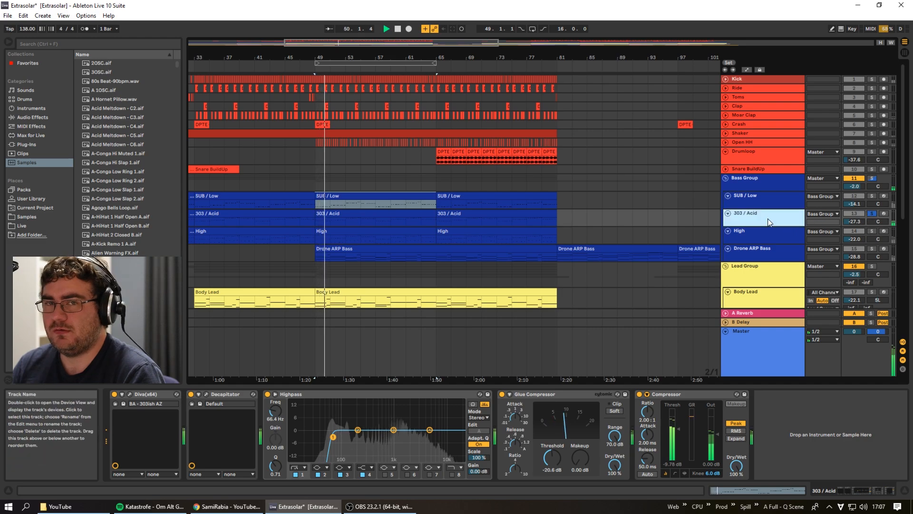
key(space)
Open the 303 / Acid track's Diva instrument and look through its bass preset list, keeping BA - 303ish AZ
click(128, 394)
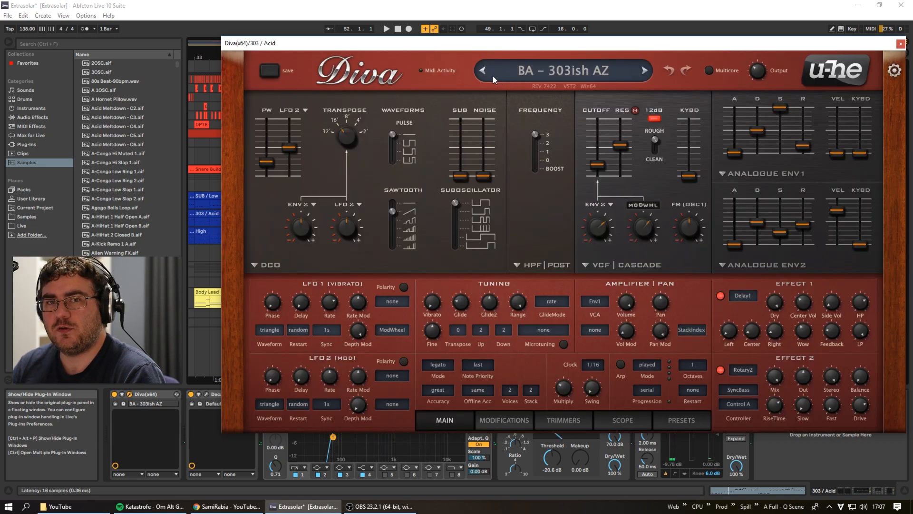
click(570, 69)
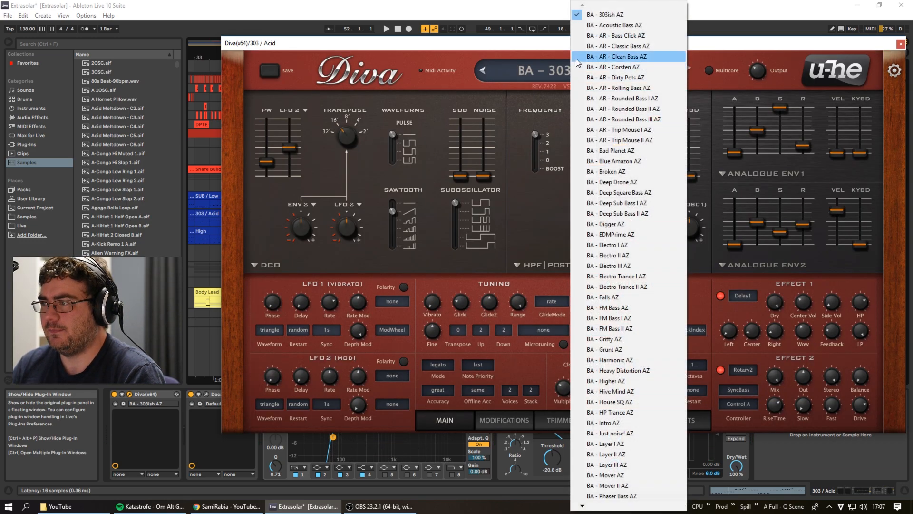
click(526, 47)
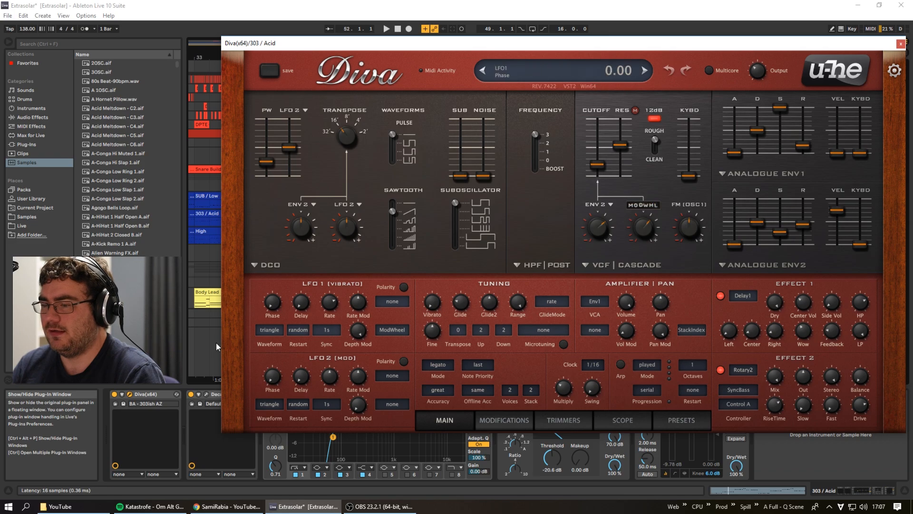
Switch to Chrome to show the open YouTube channel page and reposition its window over Ableton Live
click(228, 506)
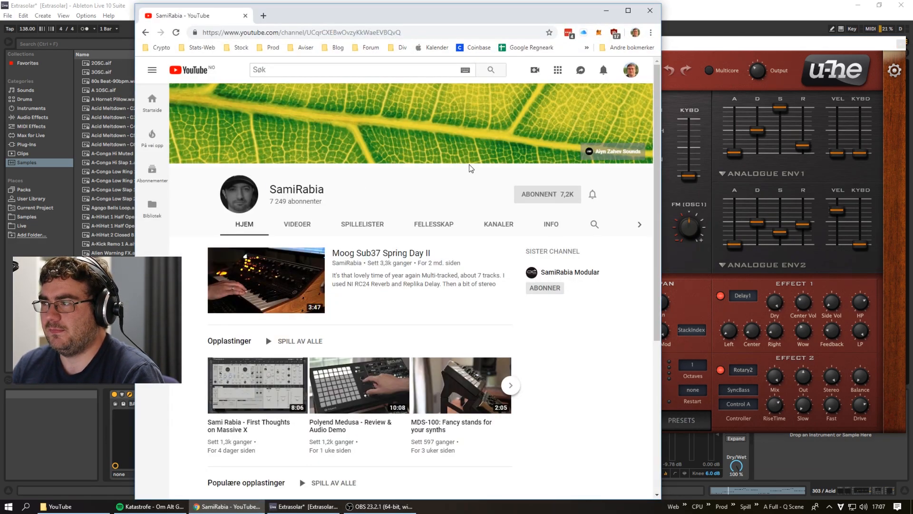
drag(548, 22, 702, 19)
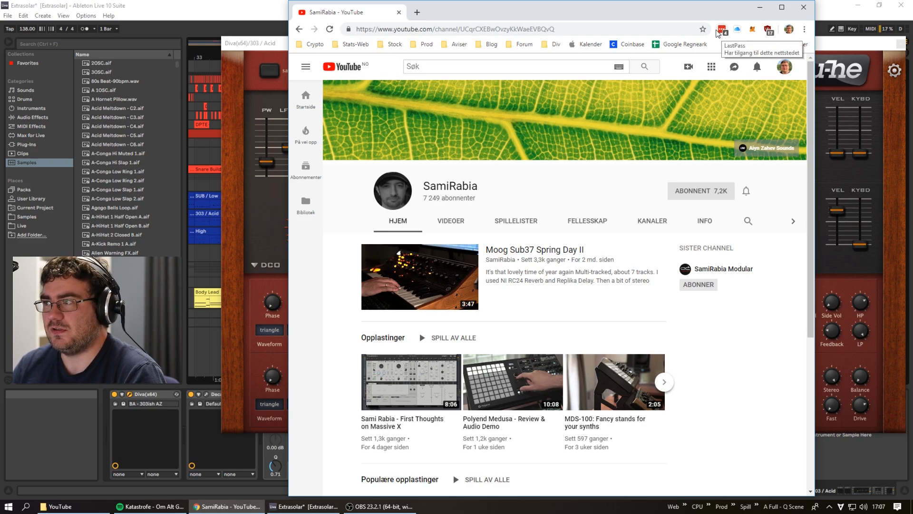
drag(690, 15, 675, 32)
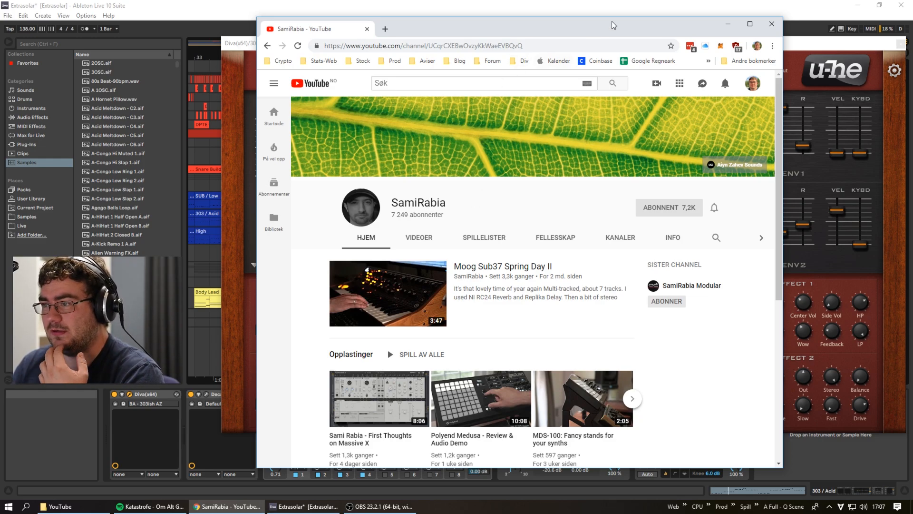
Return to Ableton Live, play the 303 / Acid track with its Diva patch in view, and close the plug-in
drag(521, 45, 510, 42)
key(space)
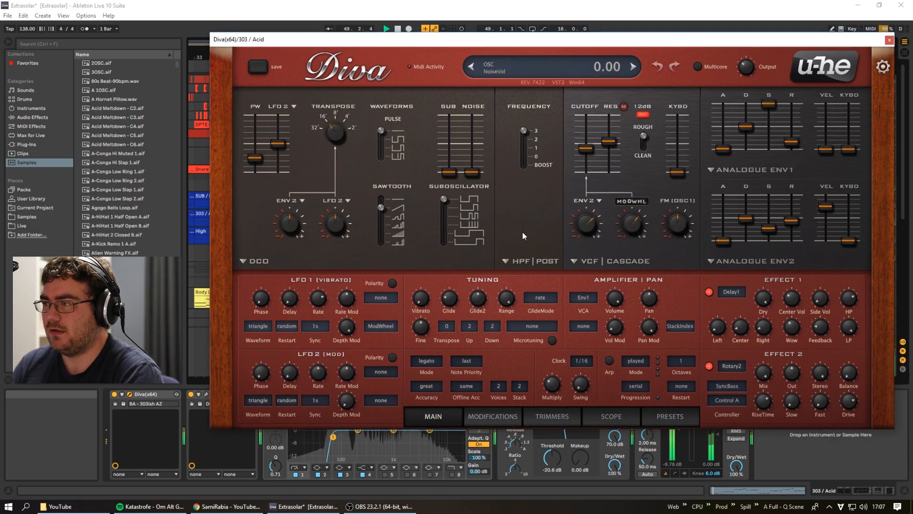
key(space)
click(889, 41)
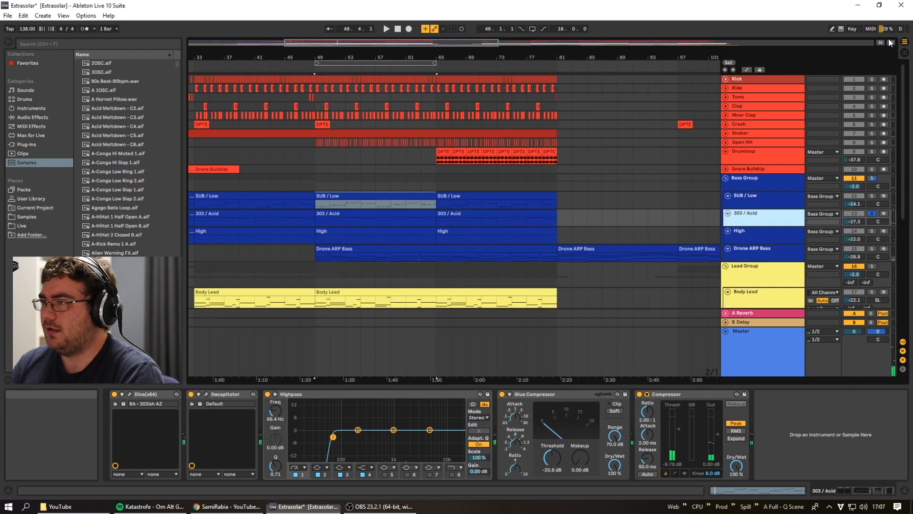
Audition the 303 / Acid track with its Decapitator in view, close it, and review the Highpass EQ and Glue Compressor
click(206, 394)
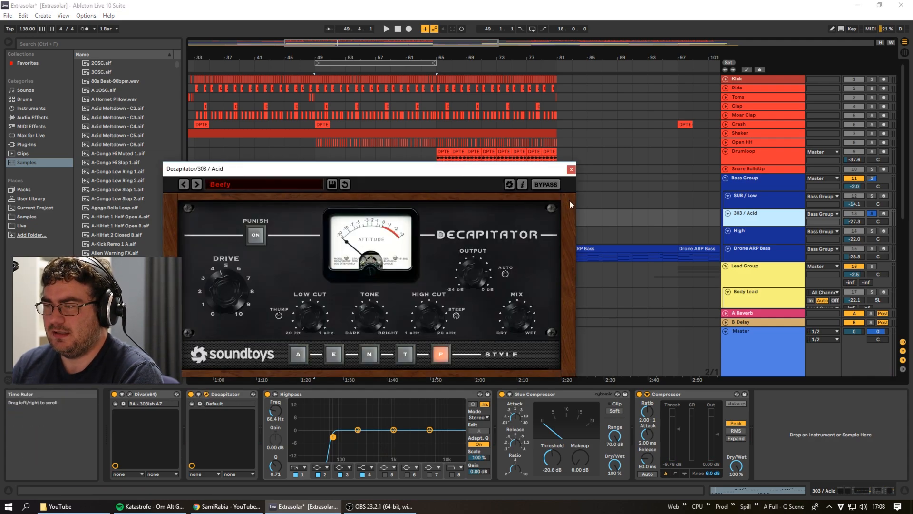
drag(513, 175, 551, 195)
key(space)
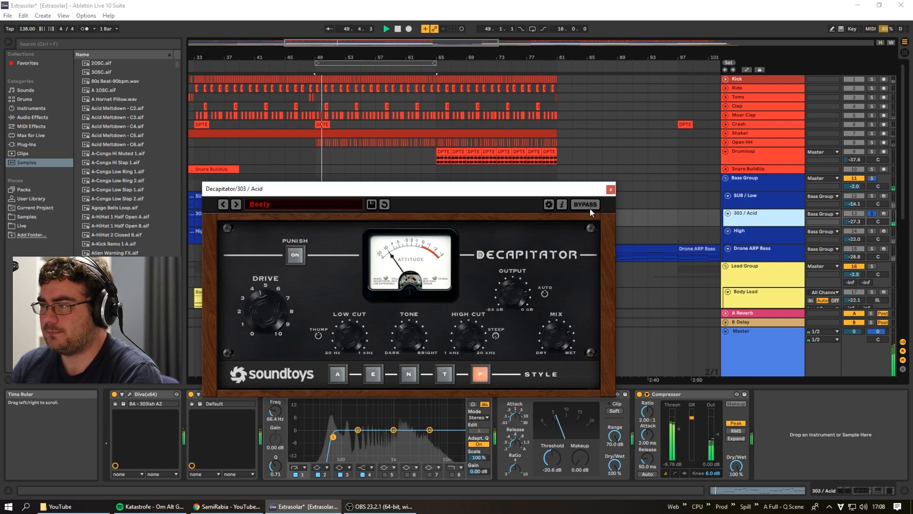
key(space)
click(610, 189)
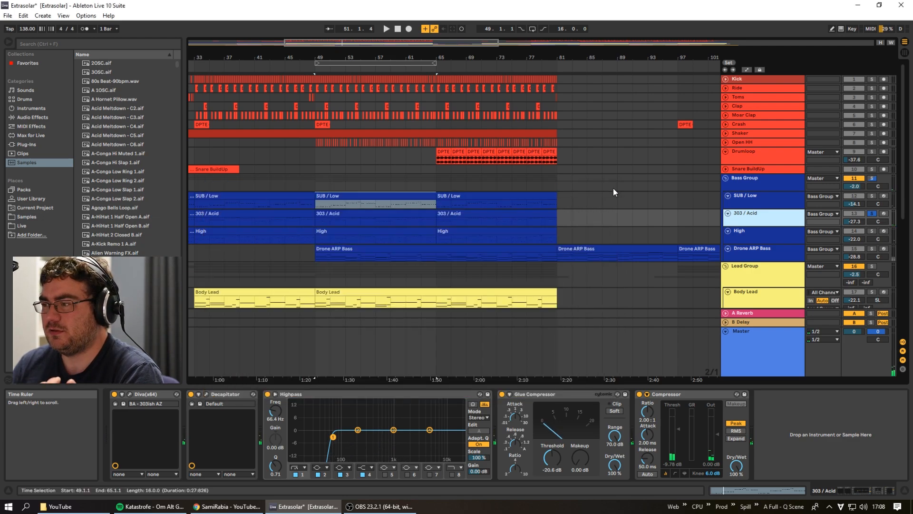
click(349, 399)
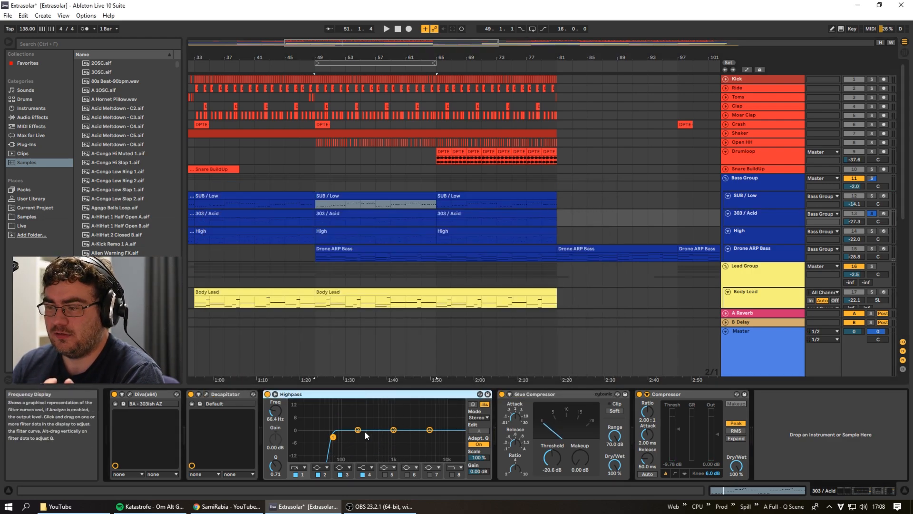
click(504, 405)
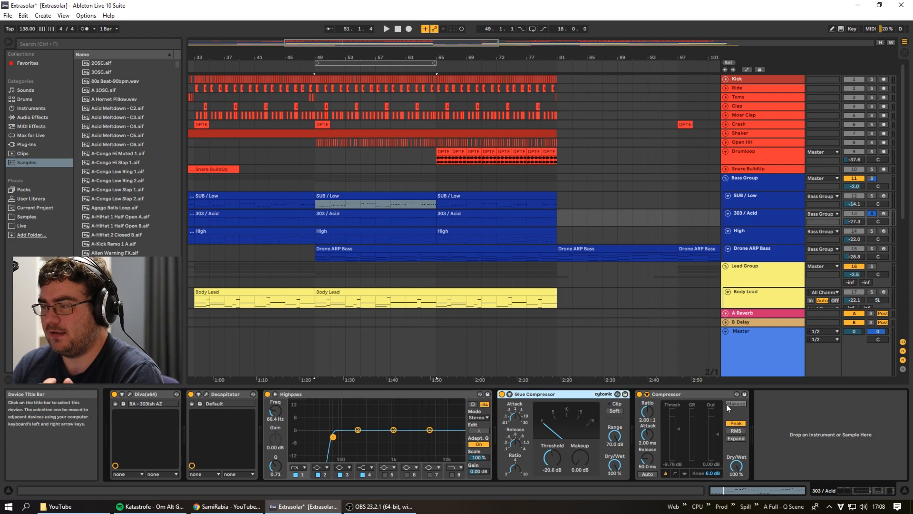
Show the High track's device chain, solo it together with 303 / Acid and SUB / Low, and play them from bar 49
click(777, 242)
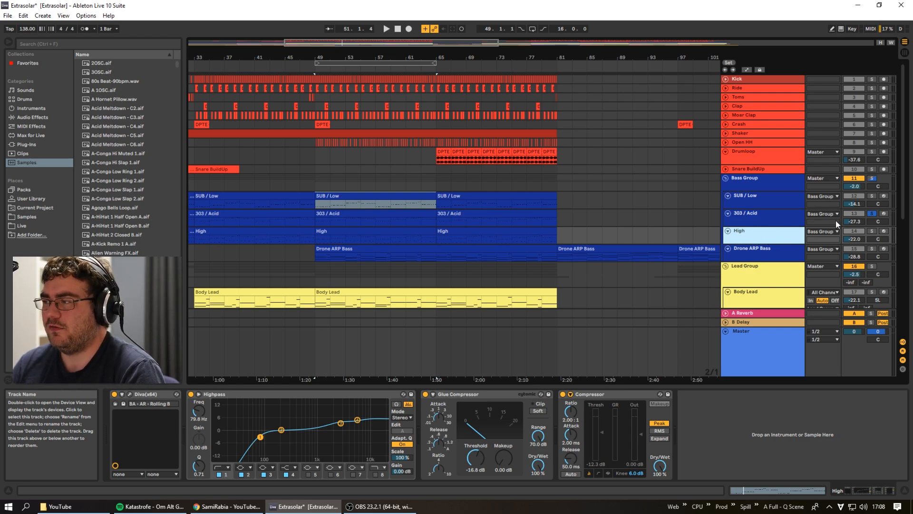
click(872, 230)
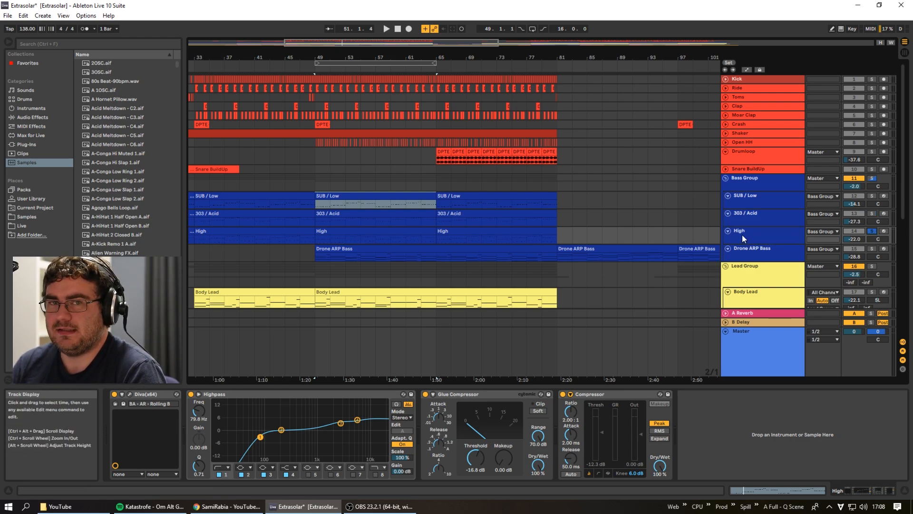
click(873, 213)
click(872, 195)
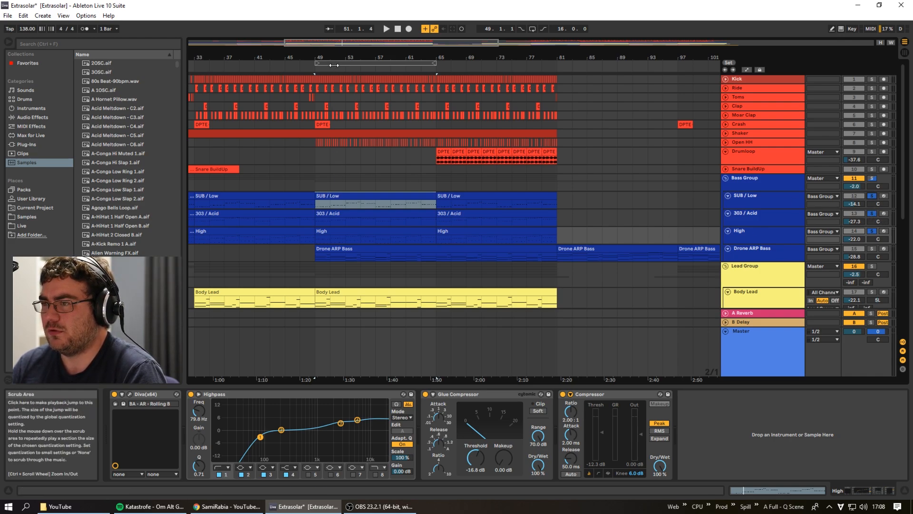
key(space)
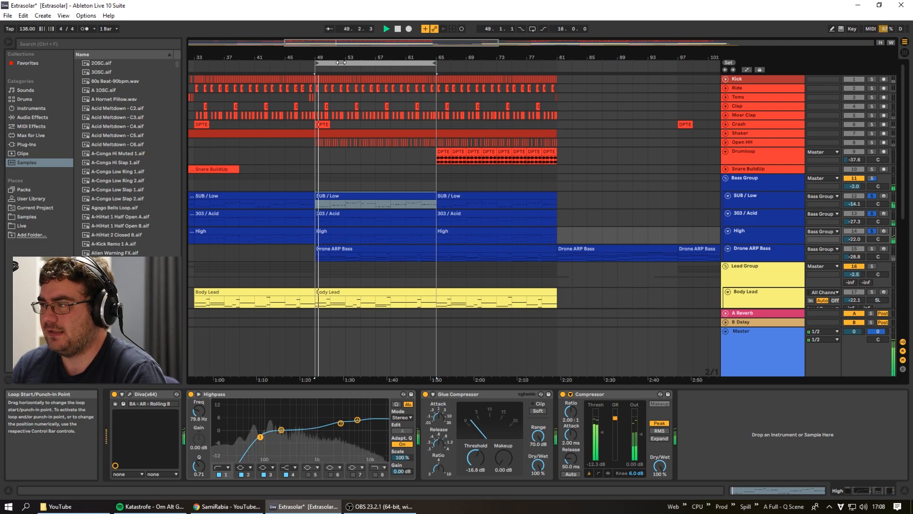
Examine the High track's Diva patch, show the YouTube channel in Chrome, return to Ableton Live and close the plug-in
click(775, 232)
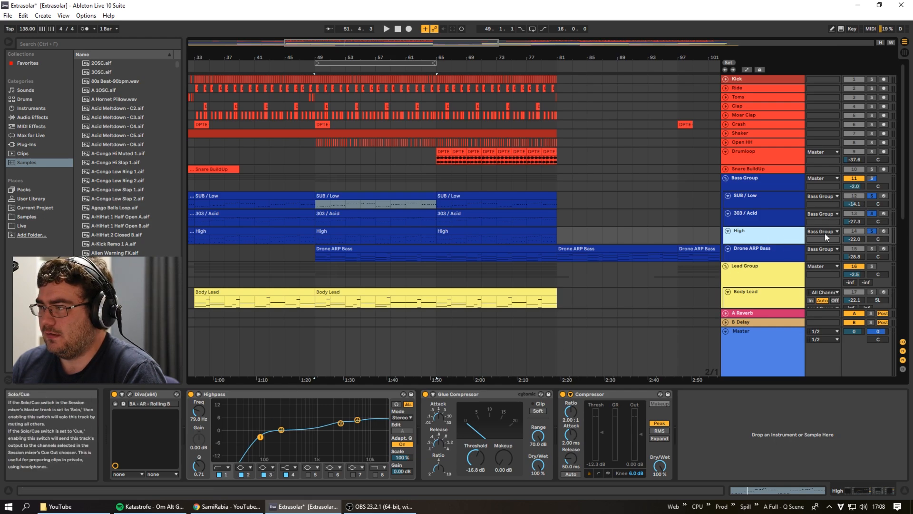
click(130, 394)
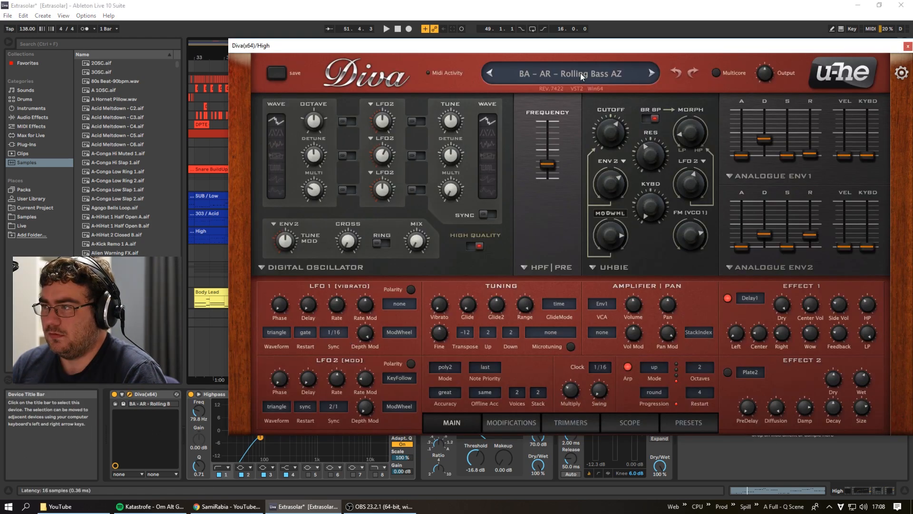
key(alt+Tab)
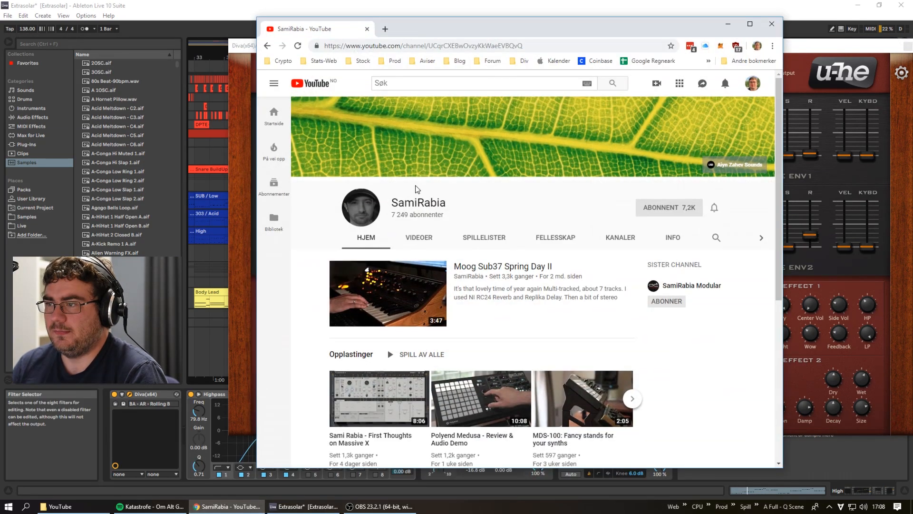
click(728, 24)
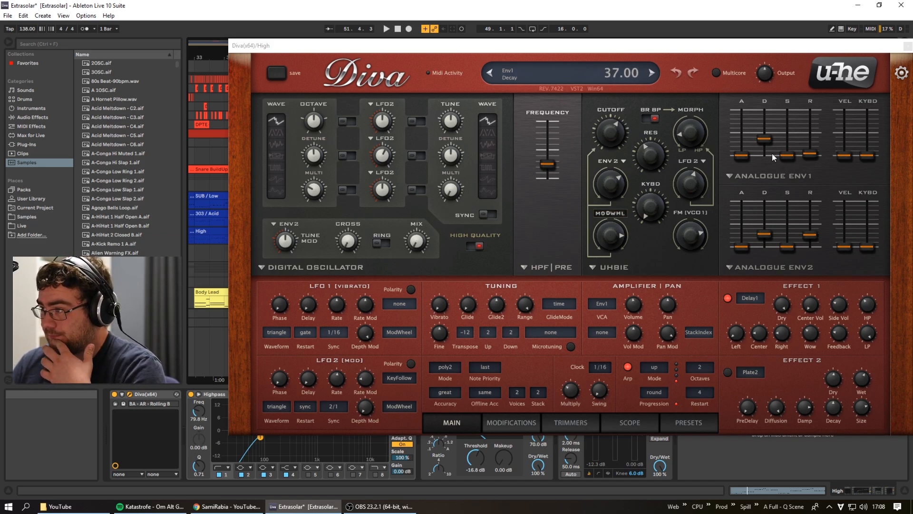
drag(757, 46, 728, 39)
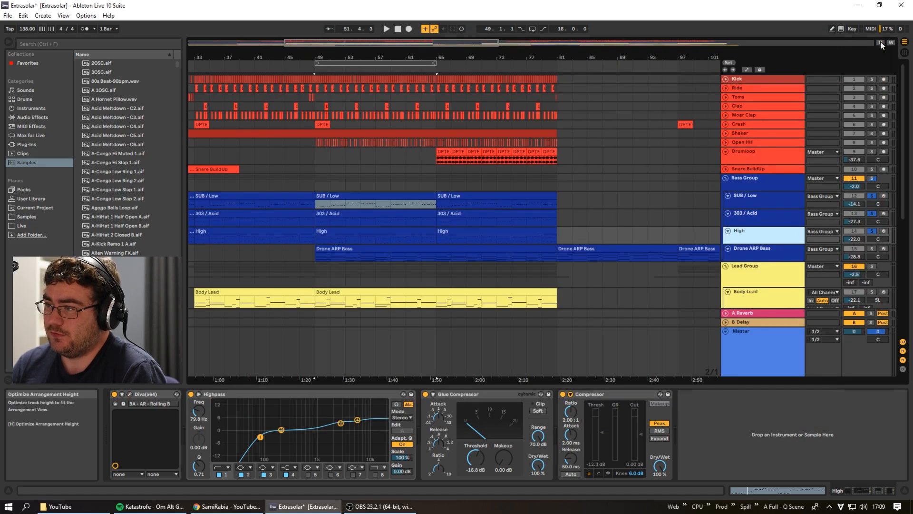
click(879, 39)
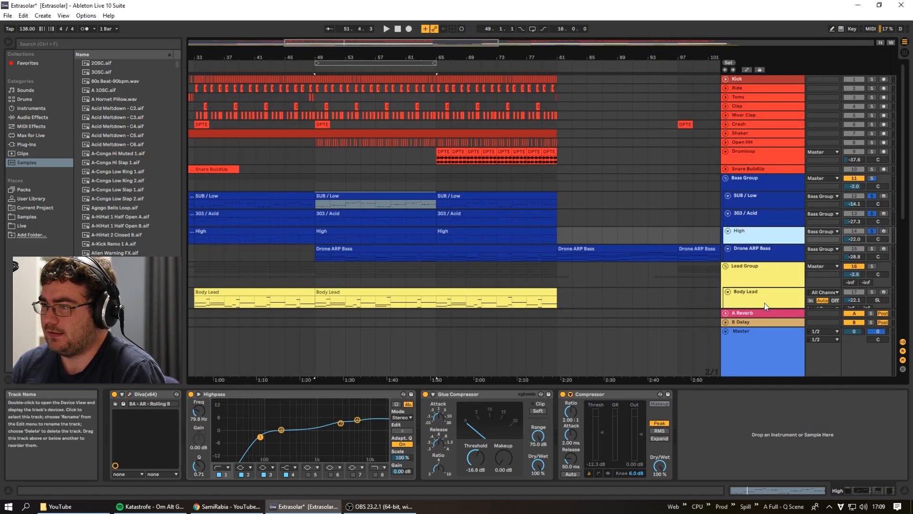
Solo the Drone ARP Bass track, switch the solo to the whole Bass Group, and audition it from bar 49
click(873, 249)
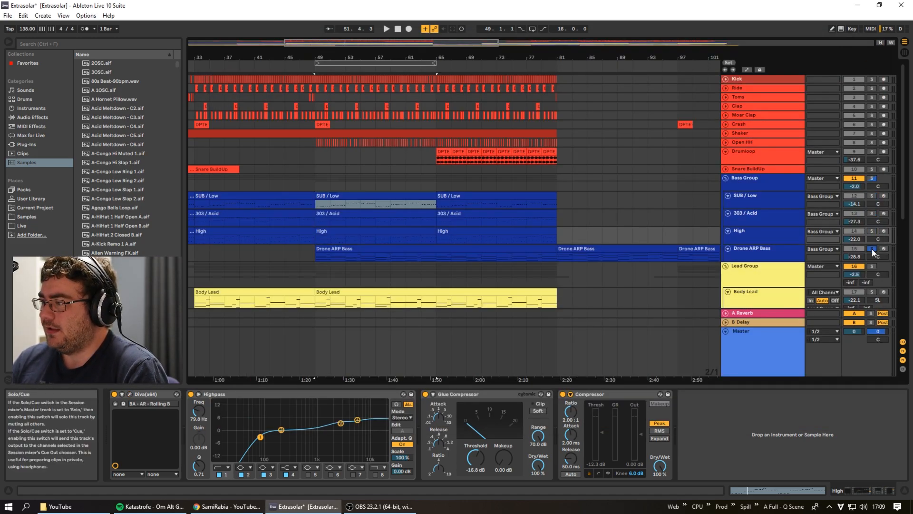
click(872, 179)
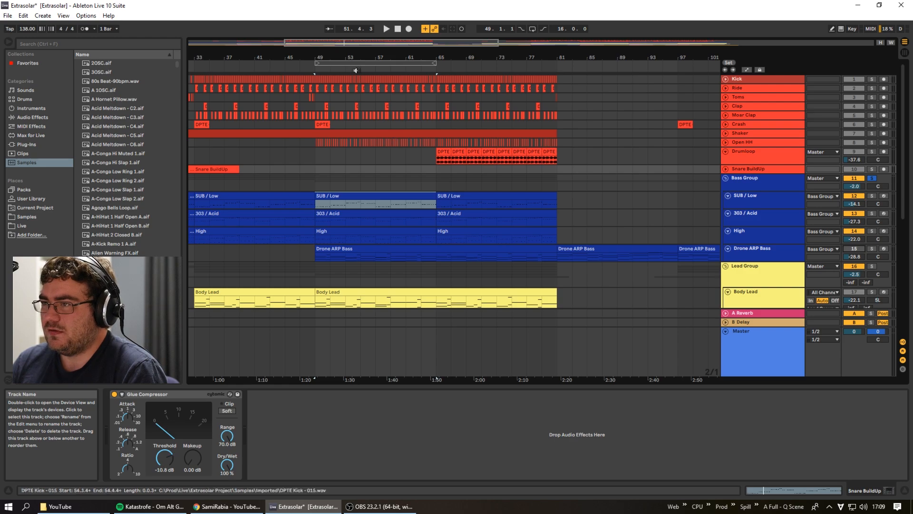
click(388, 29)
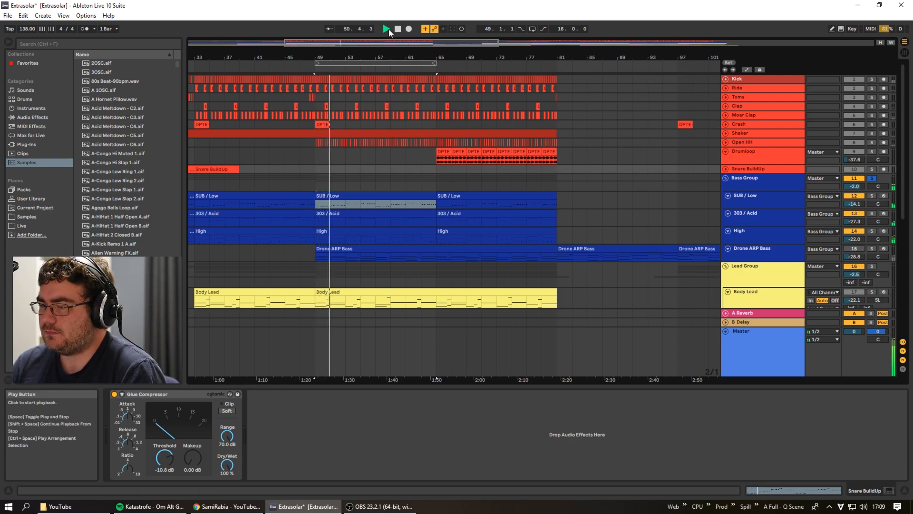
key(space)
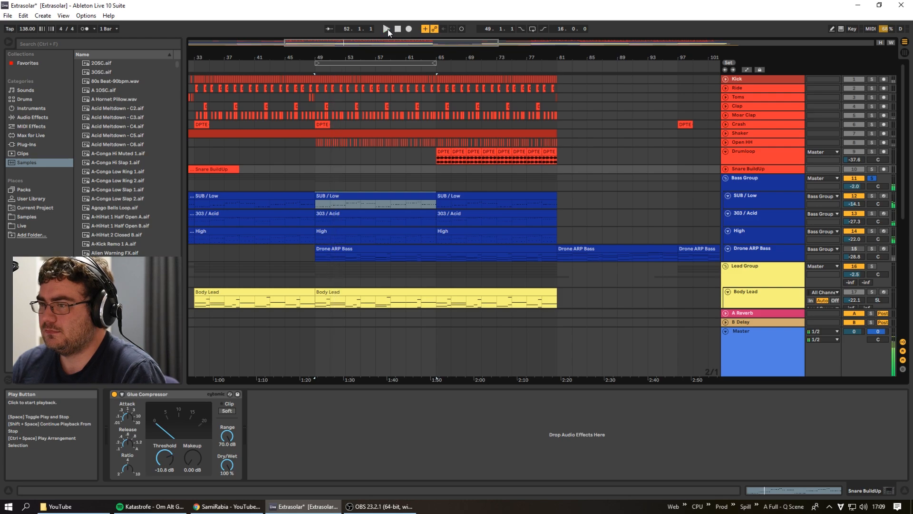
Solo the Kick along with the Bass Group, play both from bar 49, and unsolo the Kick
click(872, 78)
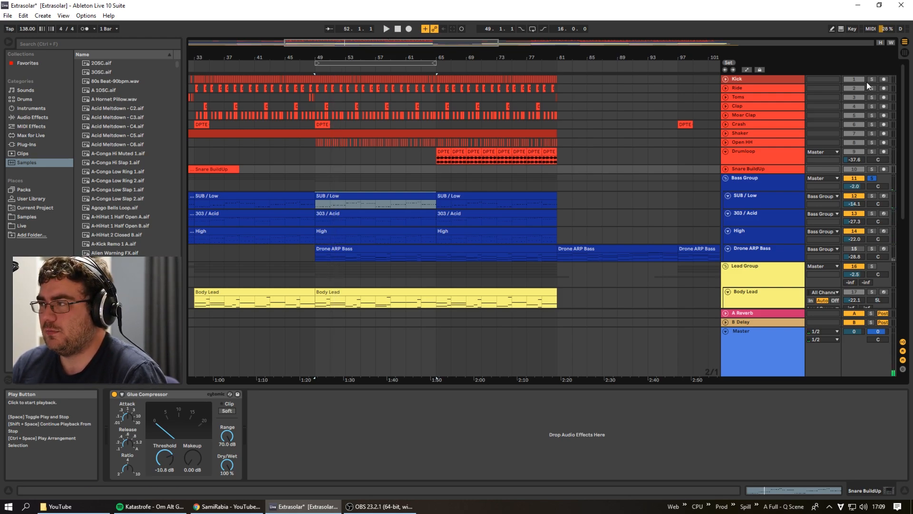
key(space)
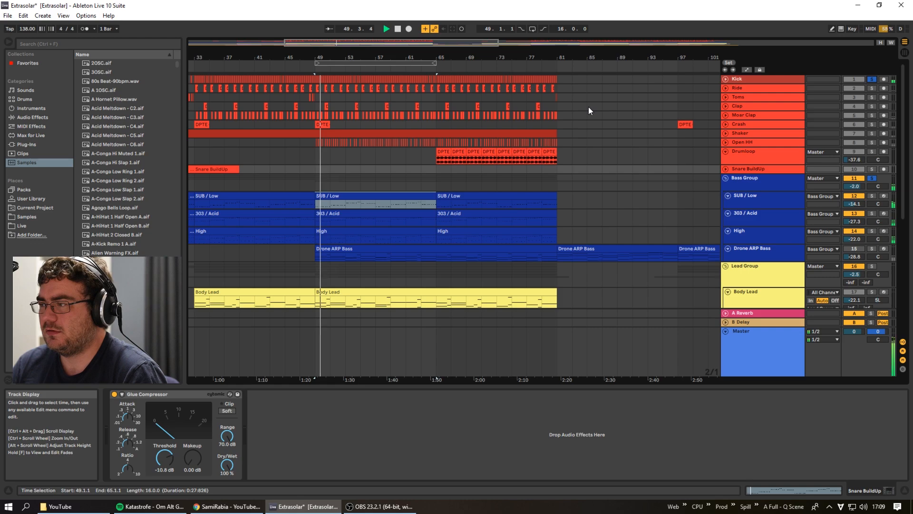
click(872, 79)
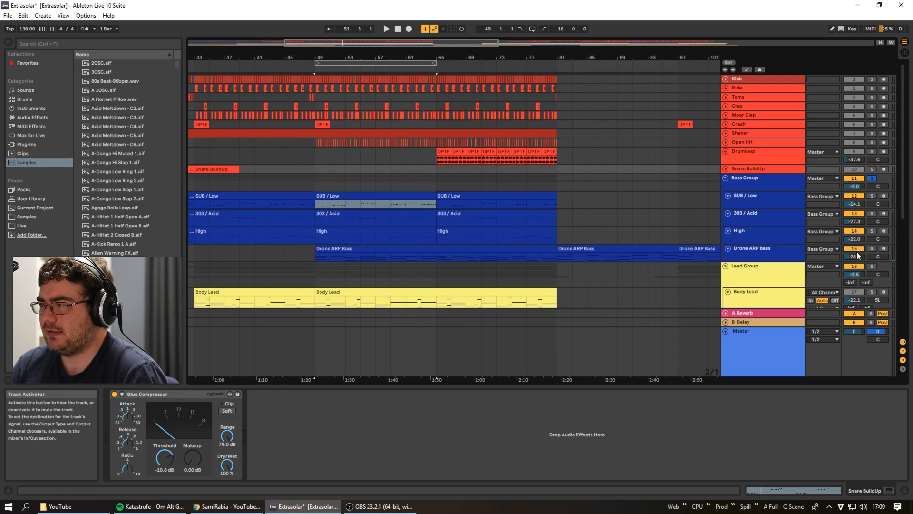
Play the Bass Group while turning the Drone ARP Bass track off and on to compare, leaving it off
key(space)
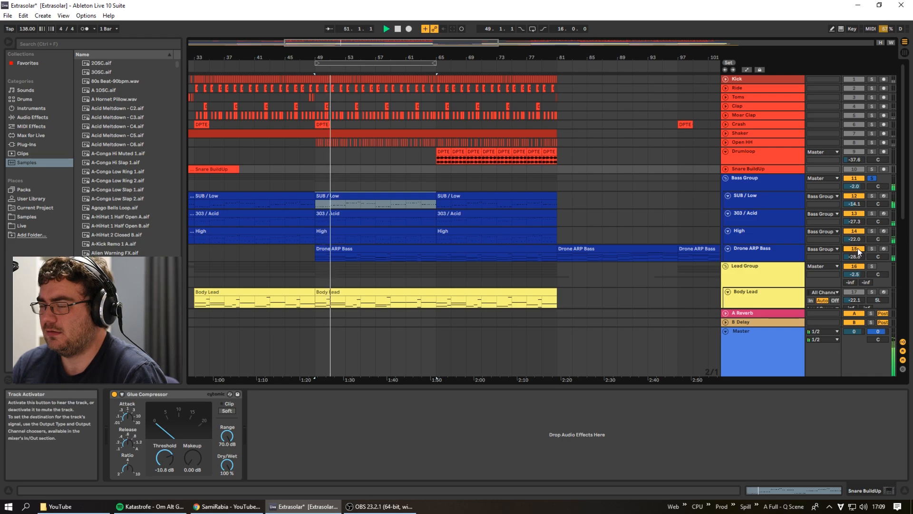
click(854, 248)
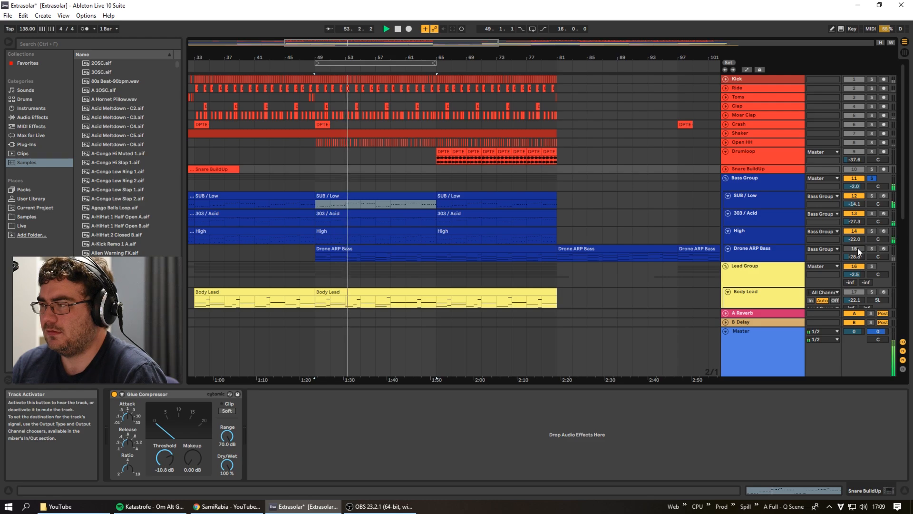
click(858, 248)
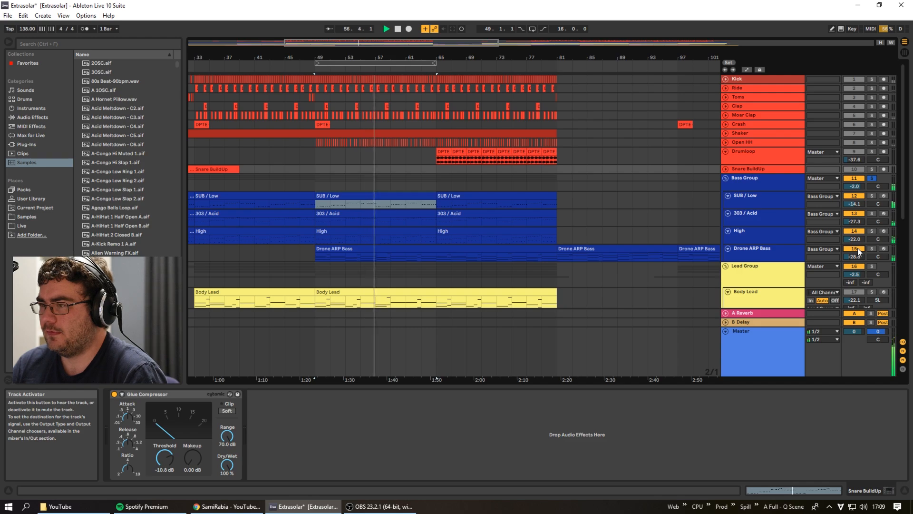
click(857, 247)
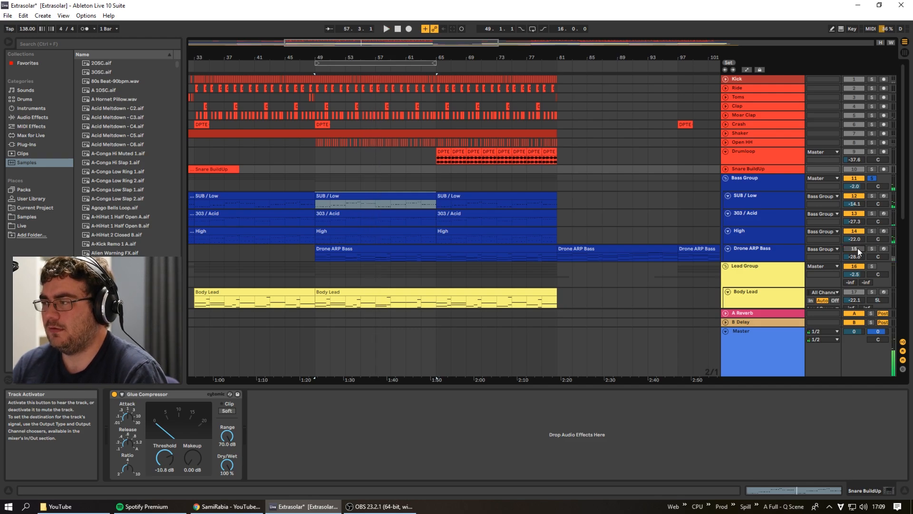
Turn the Drone ARP Bass track back on and examine its Serum patch, including the oscillators and the FX distortion
click(858, 247)
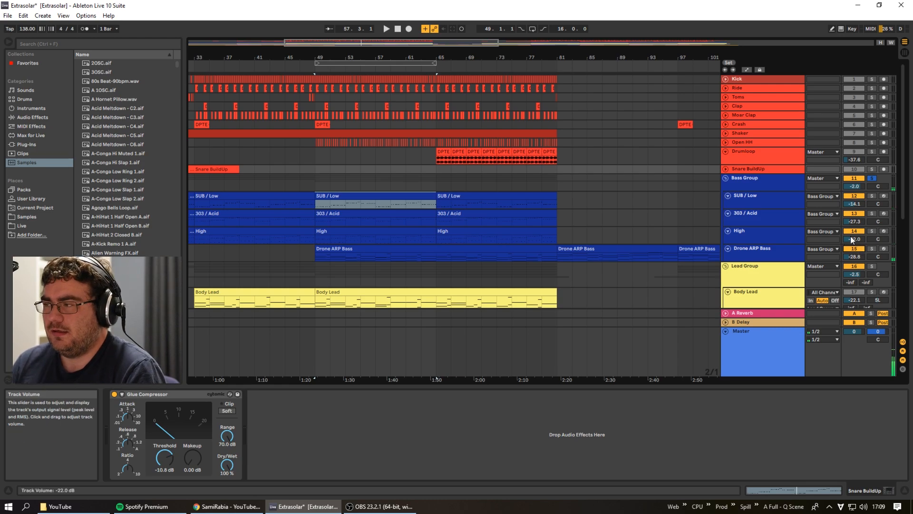
click(761, 253)
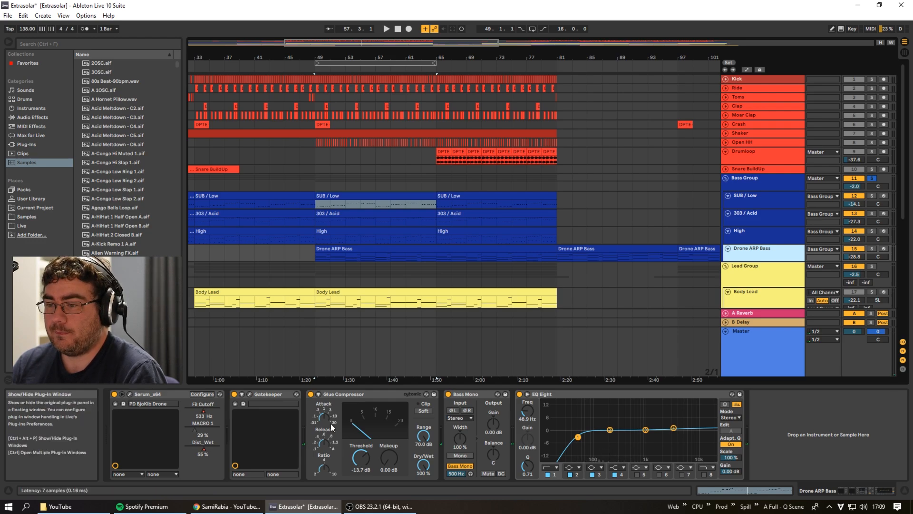
key(ctrl+alt+p)
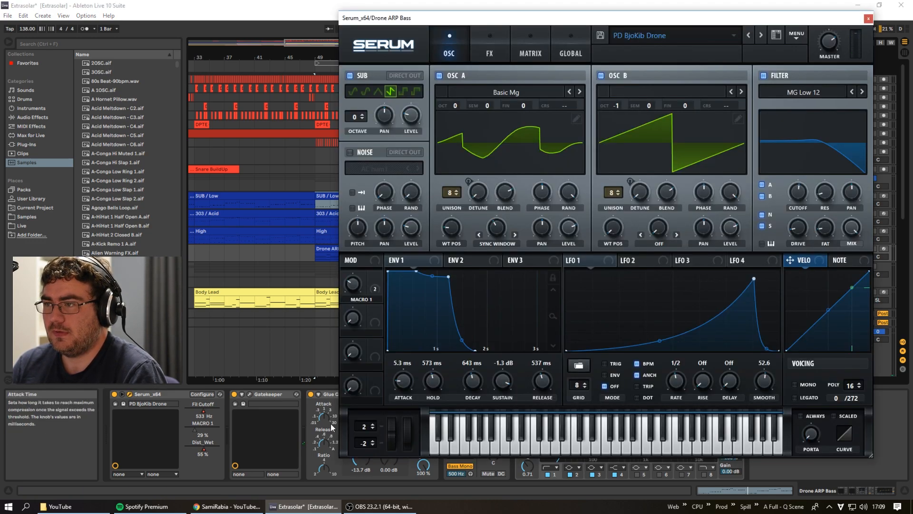
drag(650, 21, 622, 18)
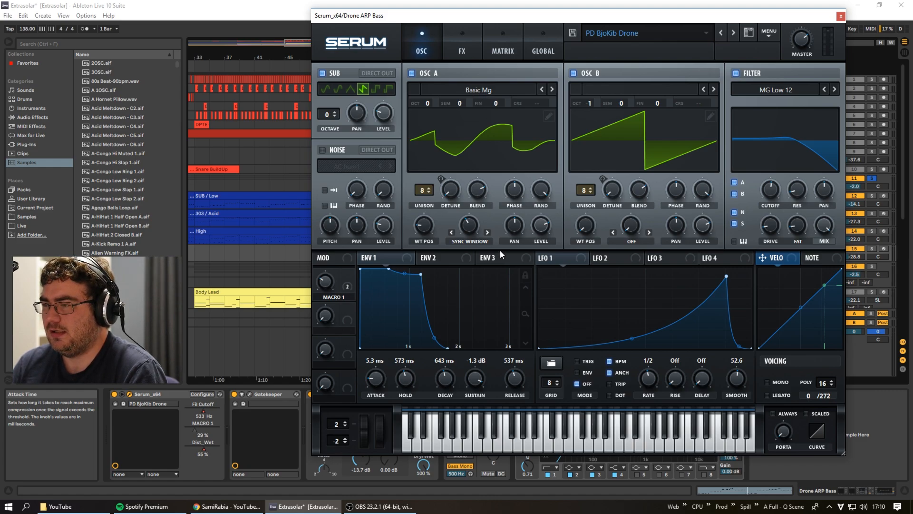
click(459, 42)
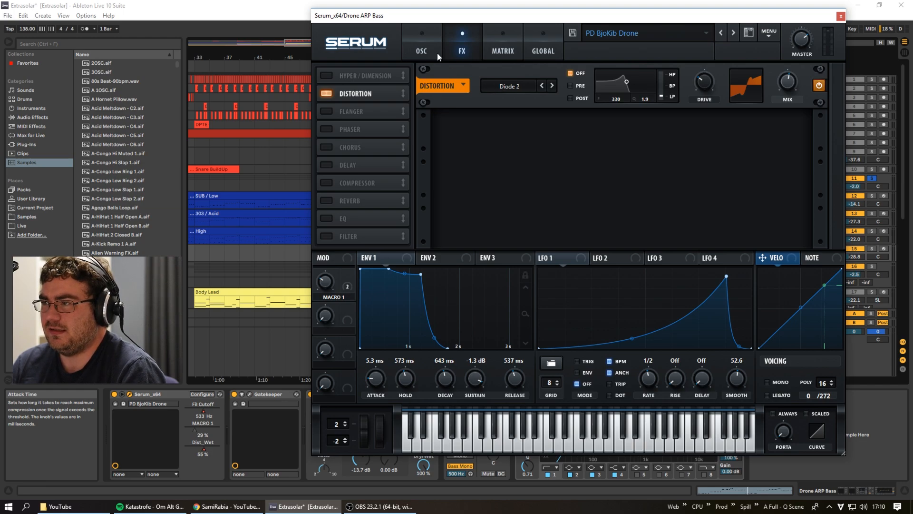
drag(565, 16, 529, 26)
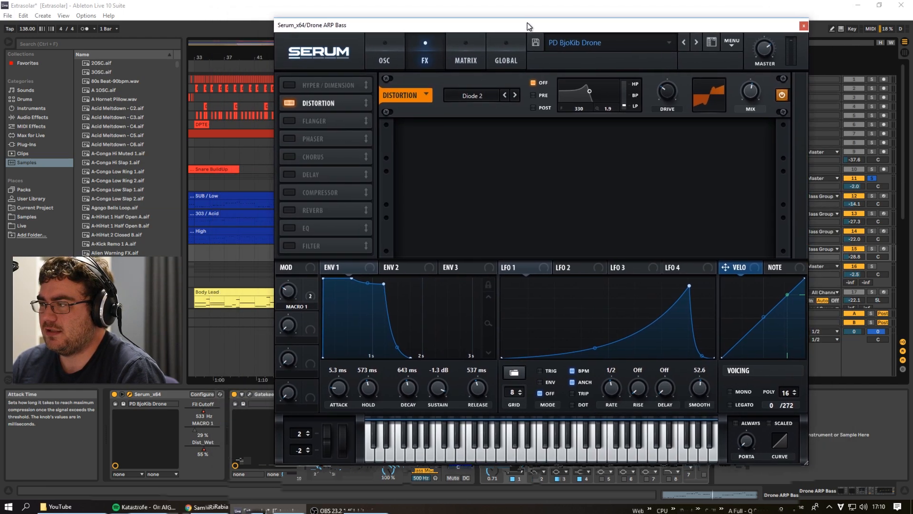
Solo the Drone ARP Bass track, check the recording in OBS, and return to the Serum window
click(872, 248)
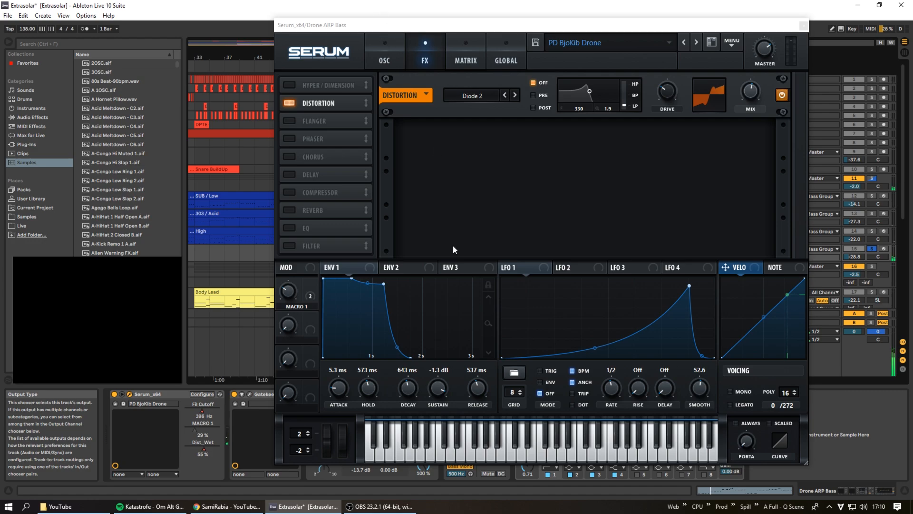
click(386, 509)
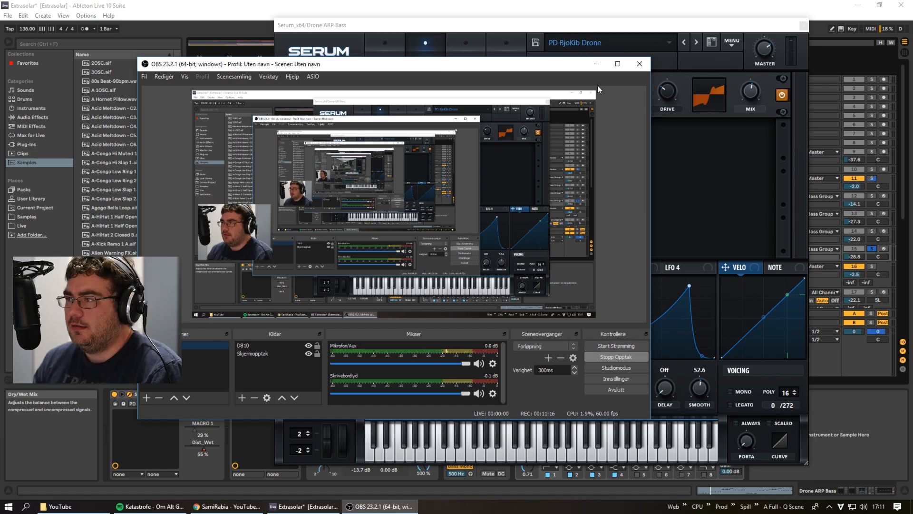
click(601, 64)
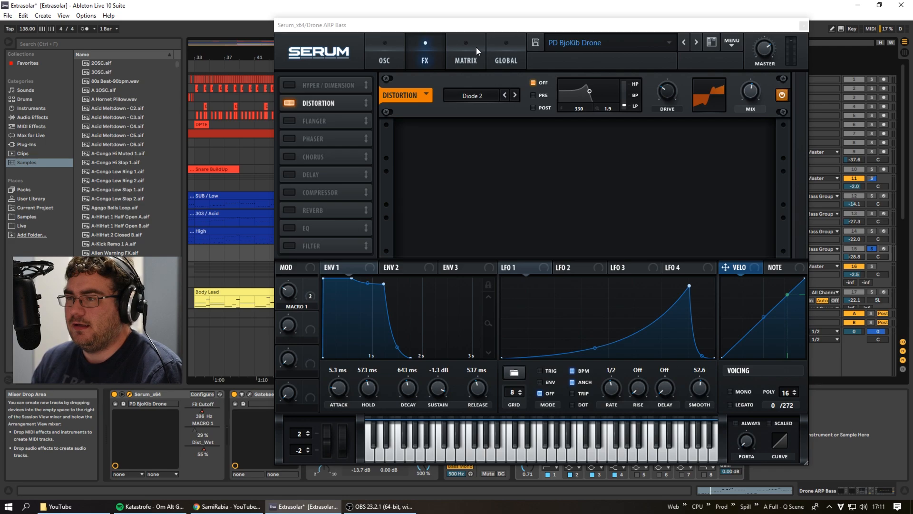
drag(494, 29, 479, 18)
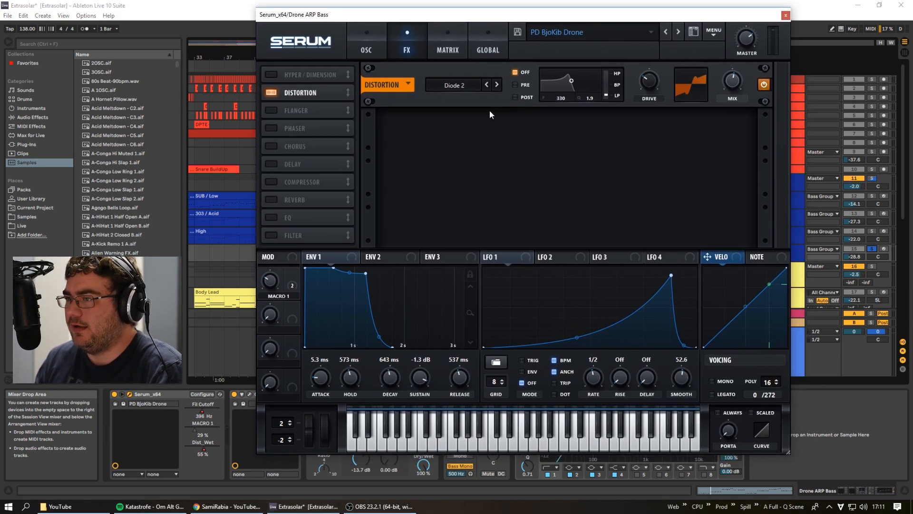
drag(537, 17, 507, 19)
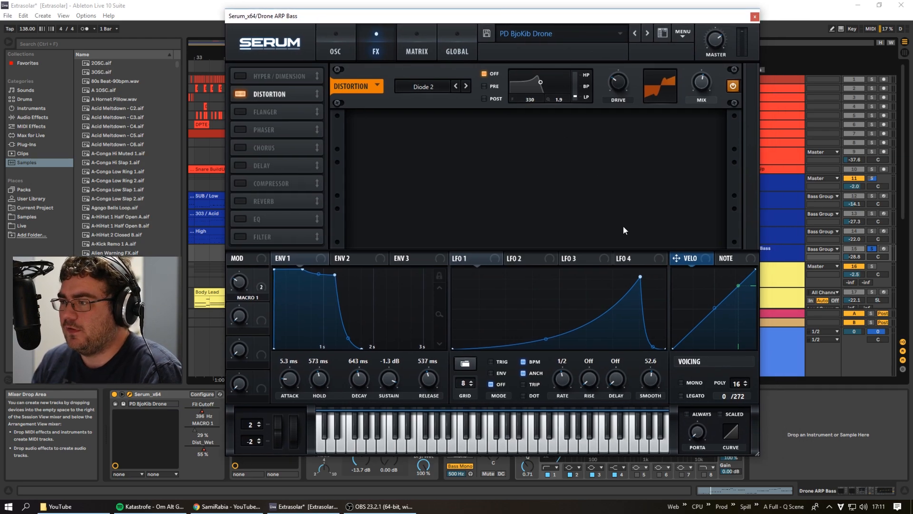
Play the Drone ARP Bass while toggling the bypass of Serum's distortion to compare, and close the plug-in
key(space)
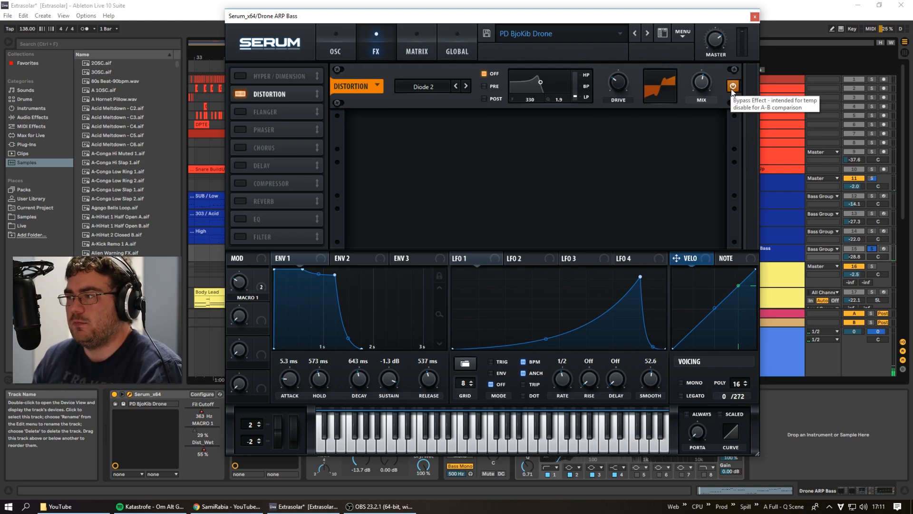
click(733, 87)
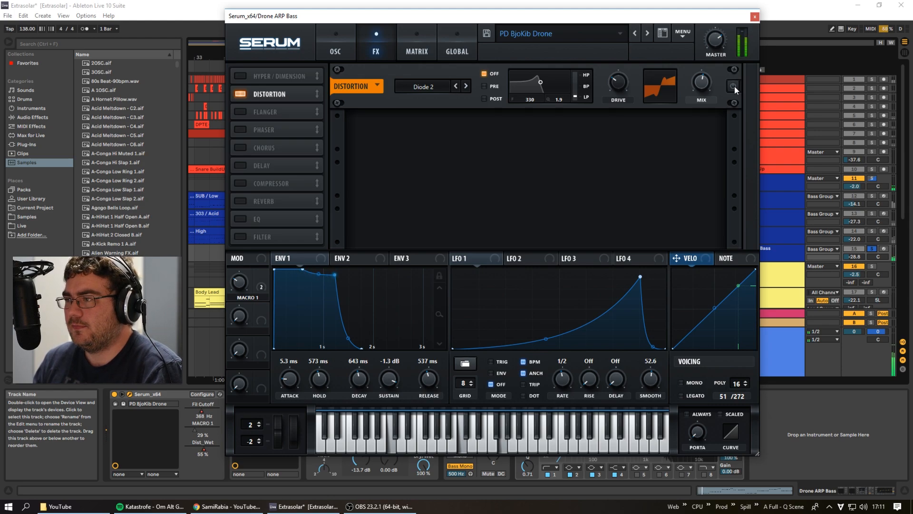
click(733, 87)
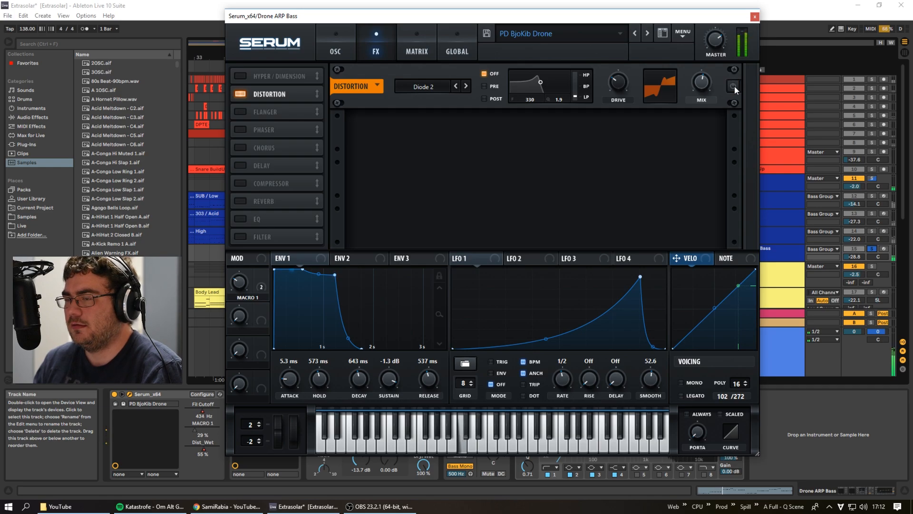
click(754, 17)
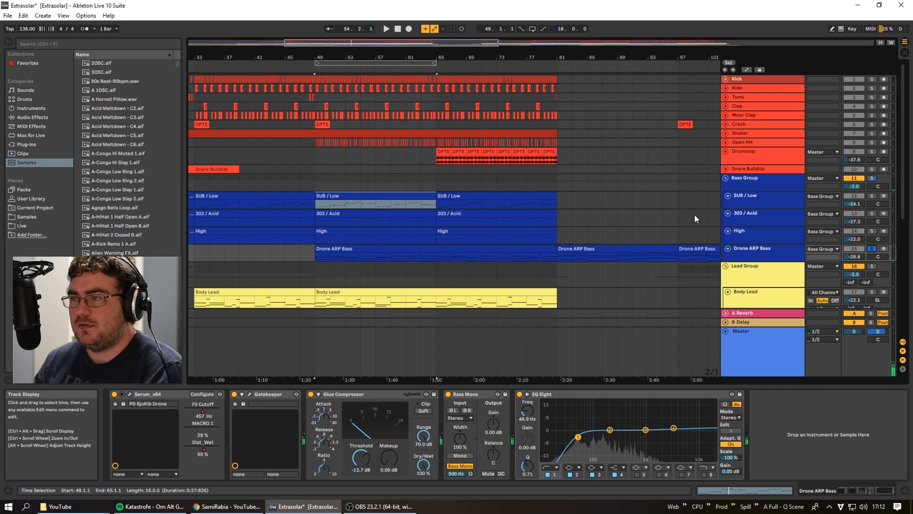
Solo the Bass Group together with the Kick and audition both from bar 49
scroll(476, 185, down, 2)
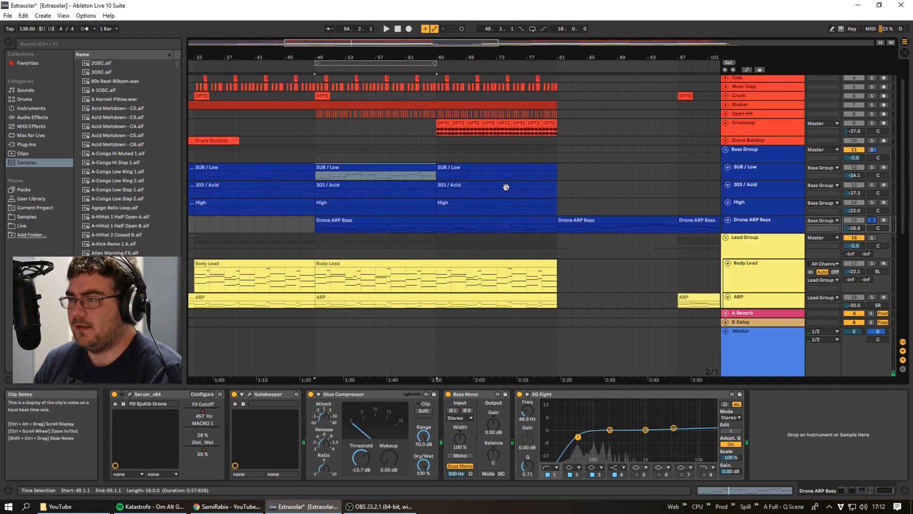
click(872, 150)
key(space)
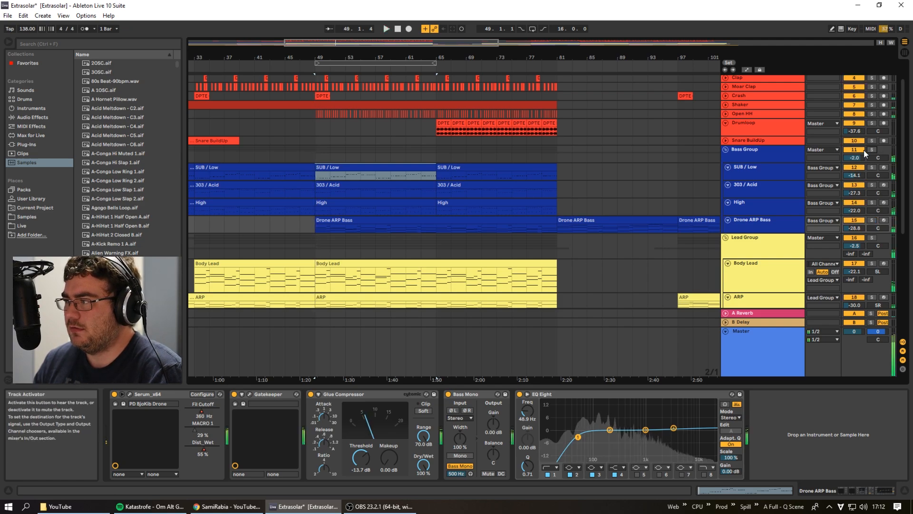
click(873, 150)
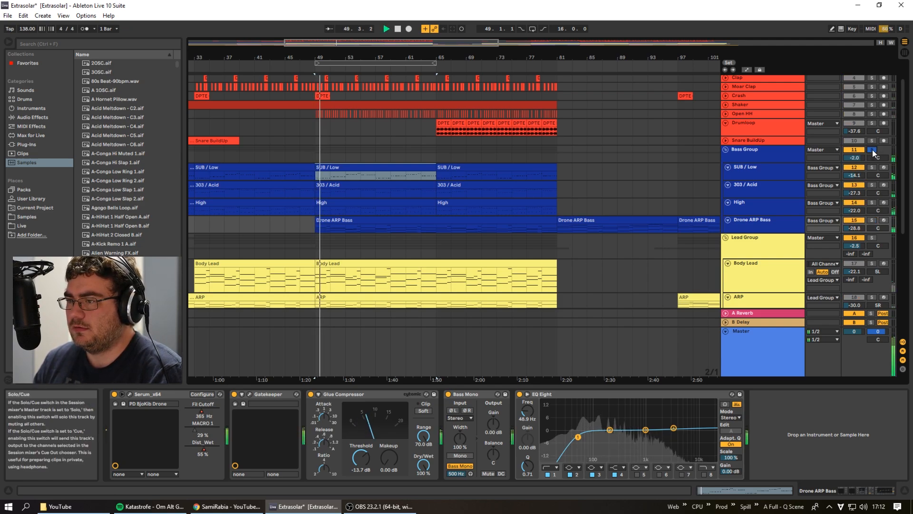
scroll(869, 135, up, 2)
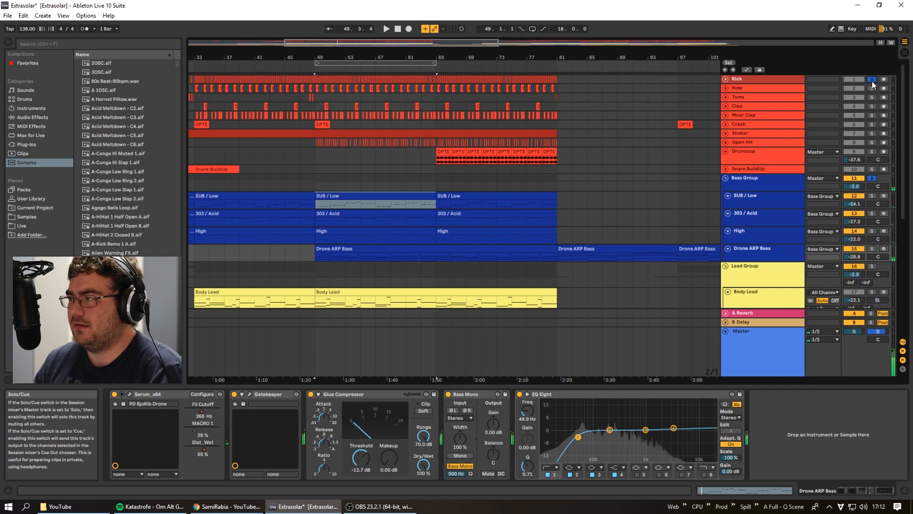
key(space)
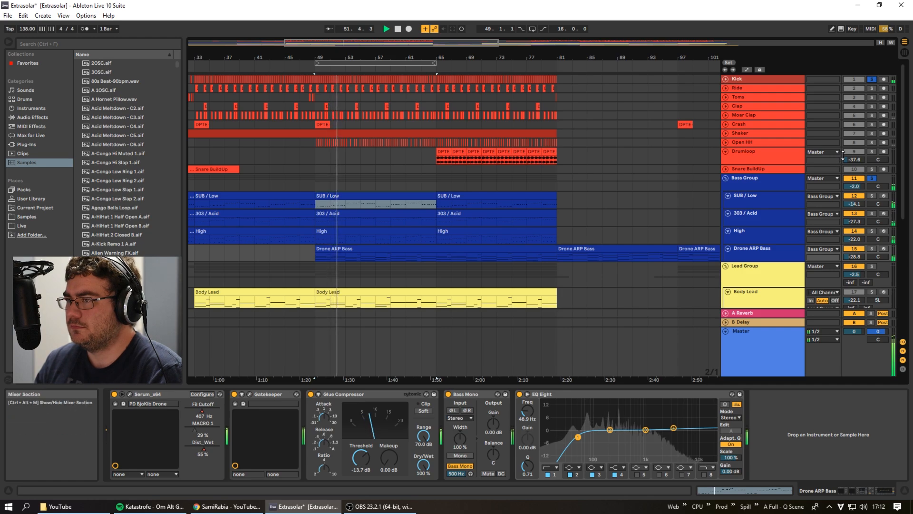
key(space)
Show the Bass Group's effect chain, clear the solos, and examine the rack of EQ Three devices
click(817, 187)
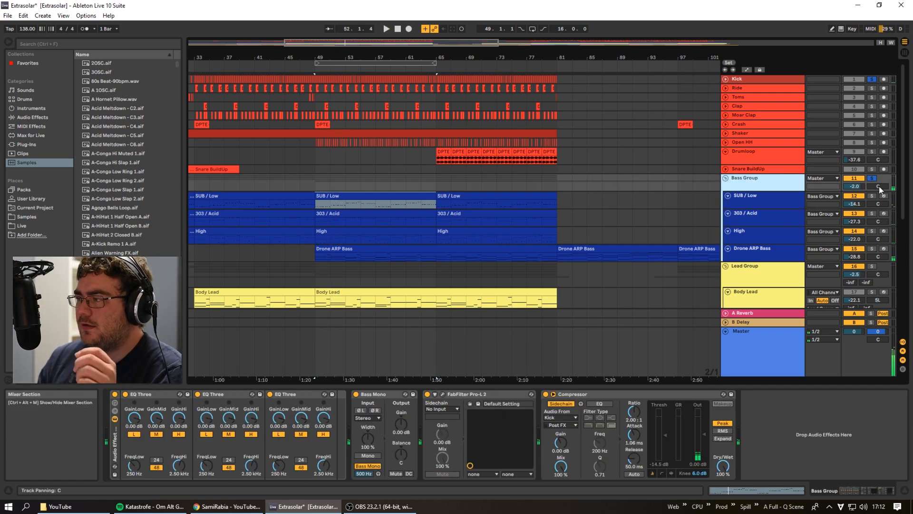
click(872, 178)
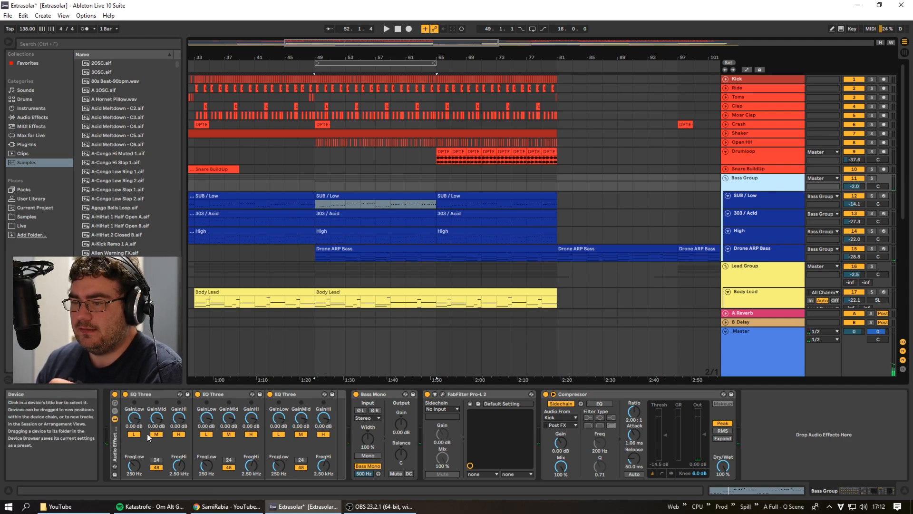
click(341, 422)
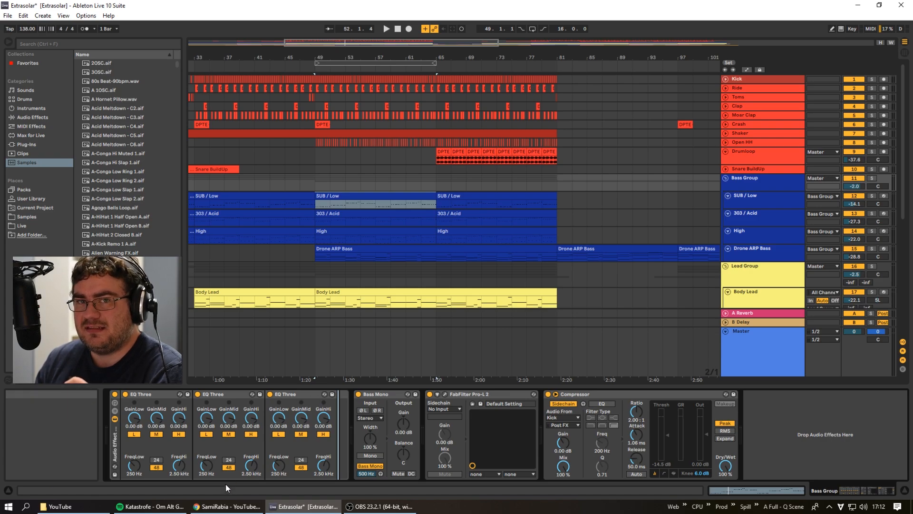
Switch to Chrome to show the YouTube channel and return to Ableton Live
click(225, 507)
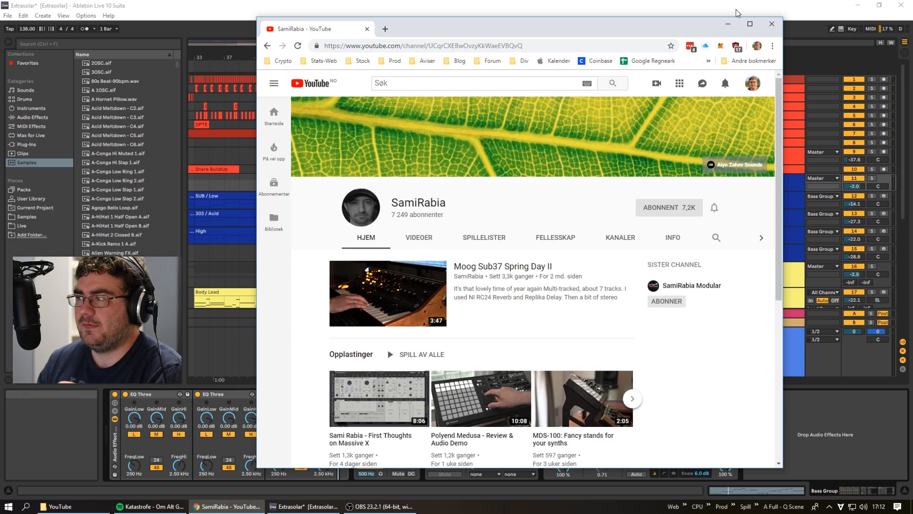
click(728, 24)
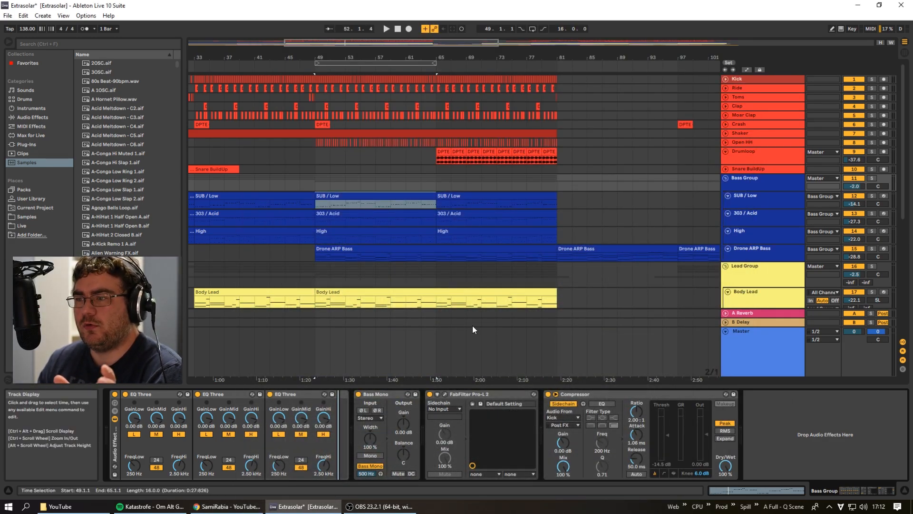
Solo the Bass Group and audition it from bar 49 through its effect chain
click(874, 179)
click(379, 64)
key(space)
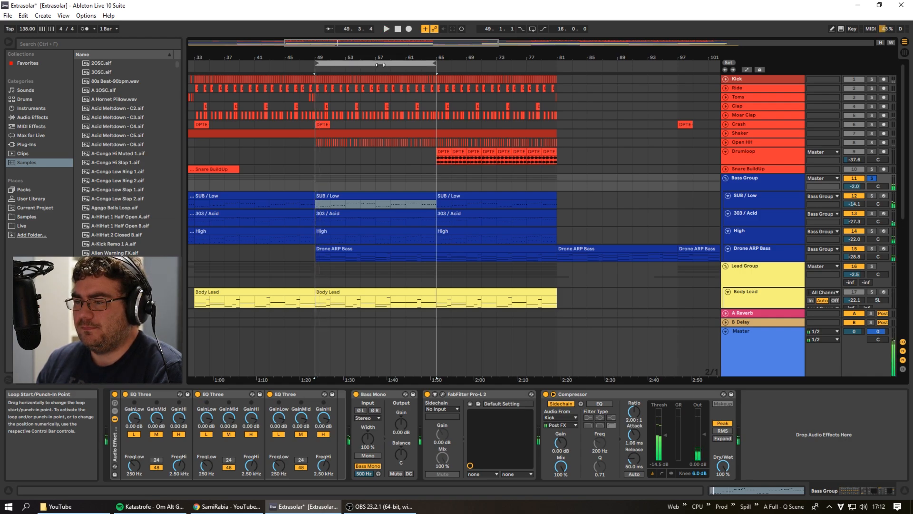
key(space)
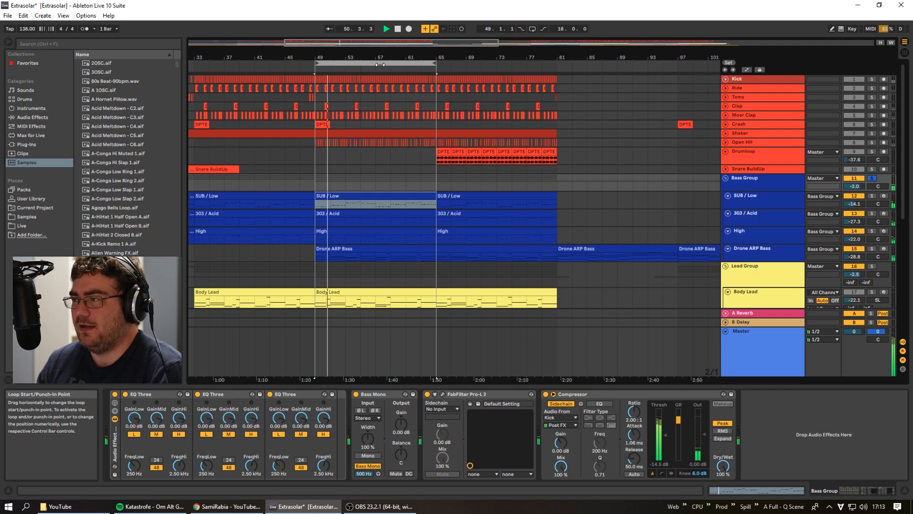
key(space)
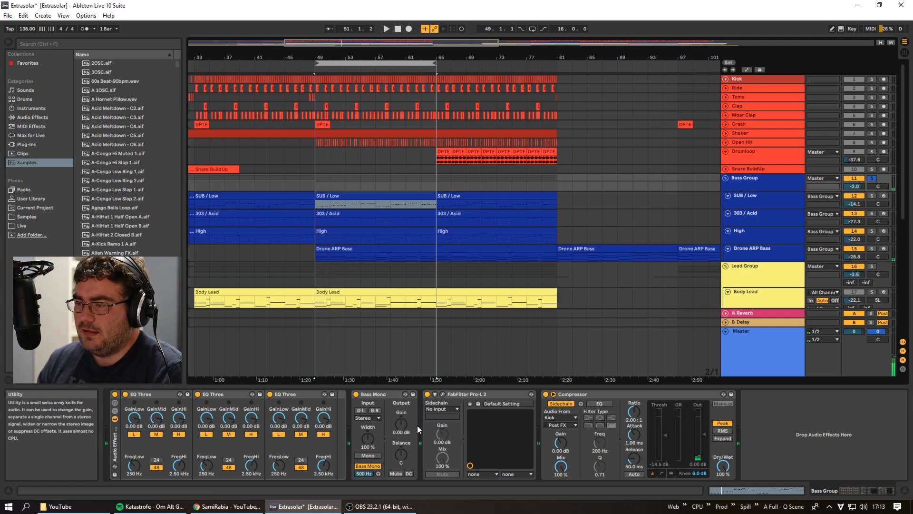
Examine the Bass Group's Bass Mono device and briefly play the soloed group from bar 49
click(386, 392)
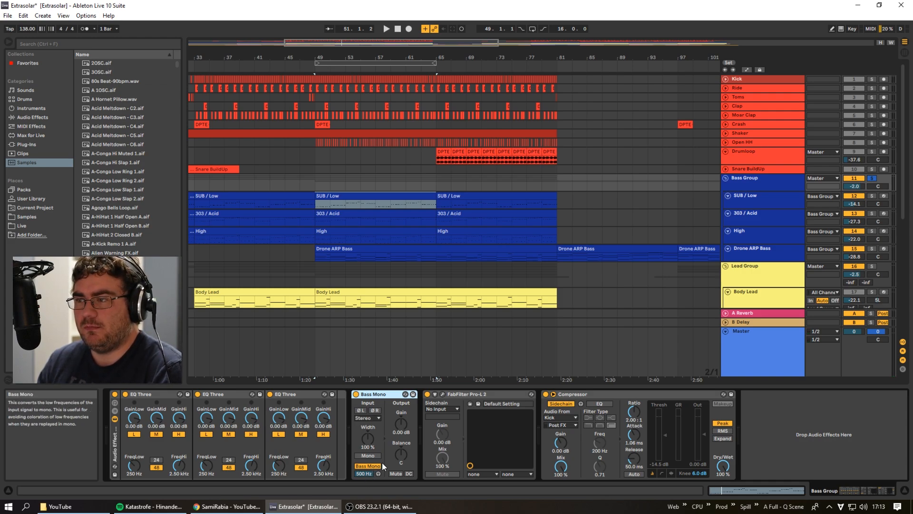
click(872, 179)
click(872, 179)
key(space)
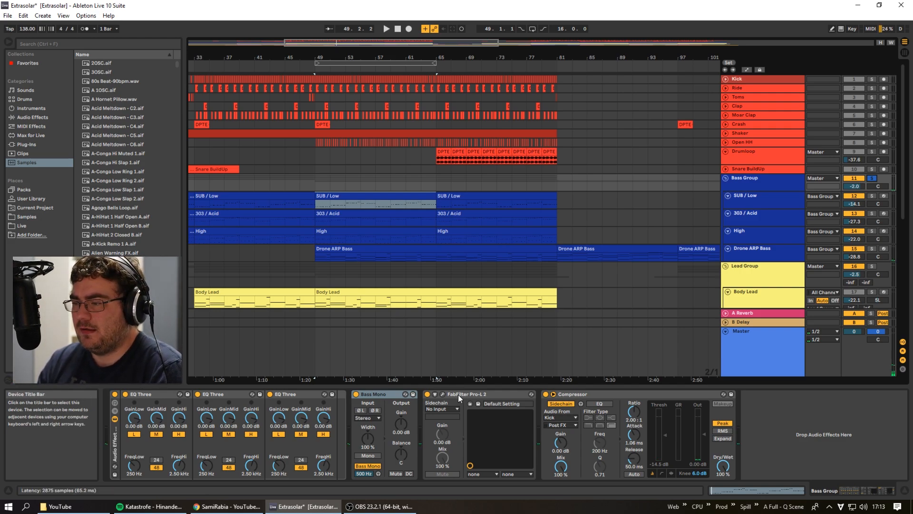
Open the Bass Group's FabFilter Pro-L 2, move its window clear of the tracks, and play the soloed group to examine the limiting
click(443, 394)
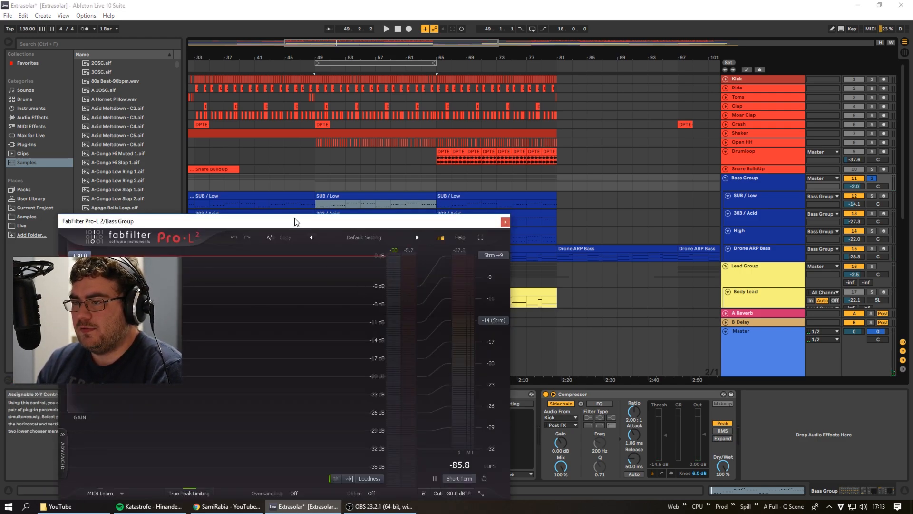
drag(284, 222, 287, 145)
click(872, 178)
click(872, 178)
drag(281, 144, 279, 218)
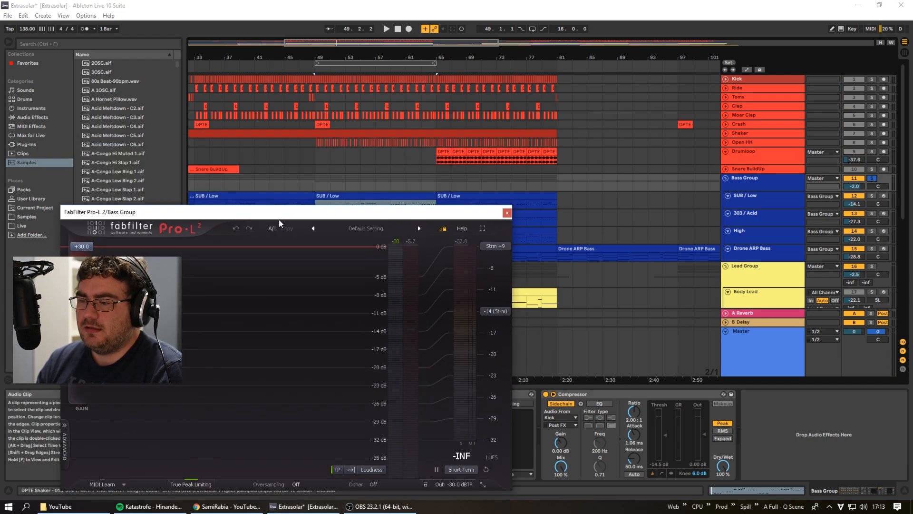
click(339, 194)
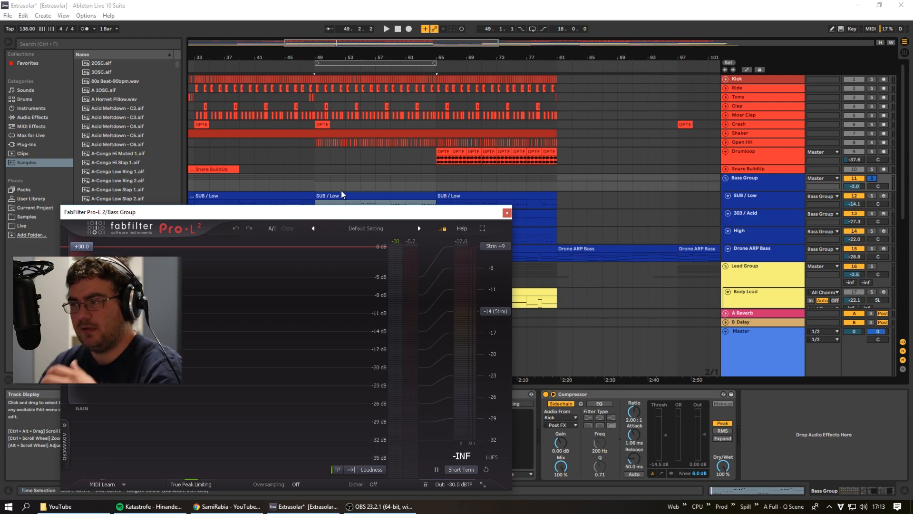
drag(335, 218, 352, 251)
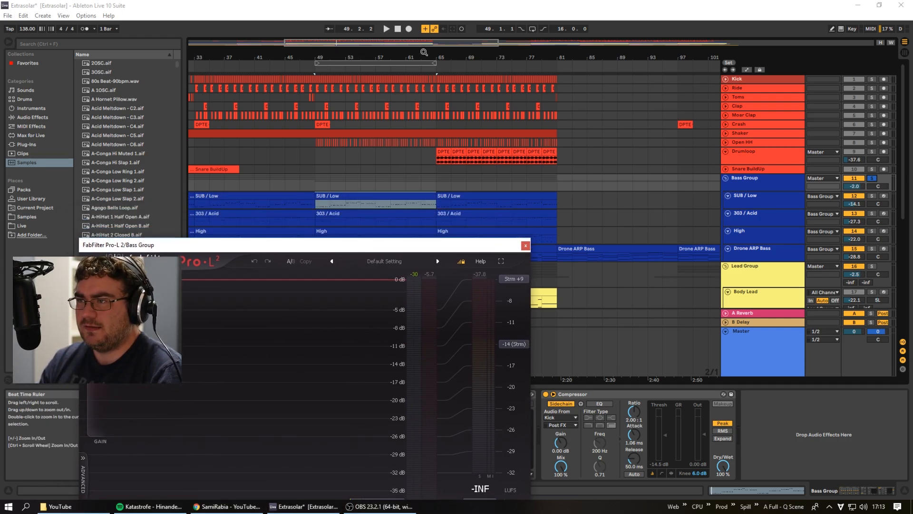
click(387, 29)
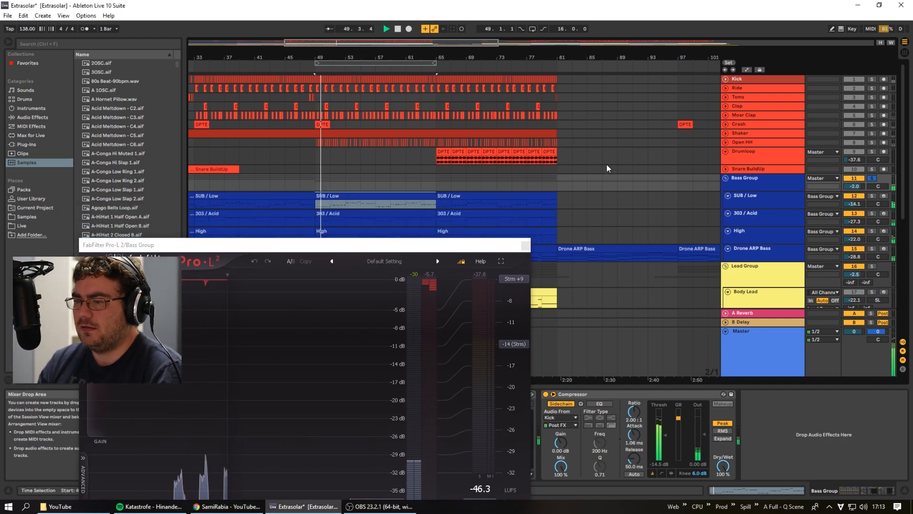
Move the Bass Group's limiter window up, close it, stop playback and unsolo the Bass Group
drag(389, 250, 430, 168)
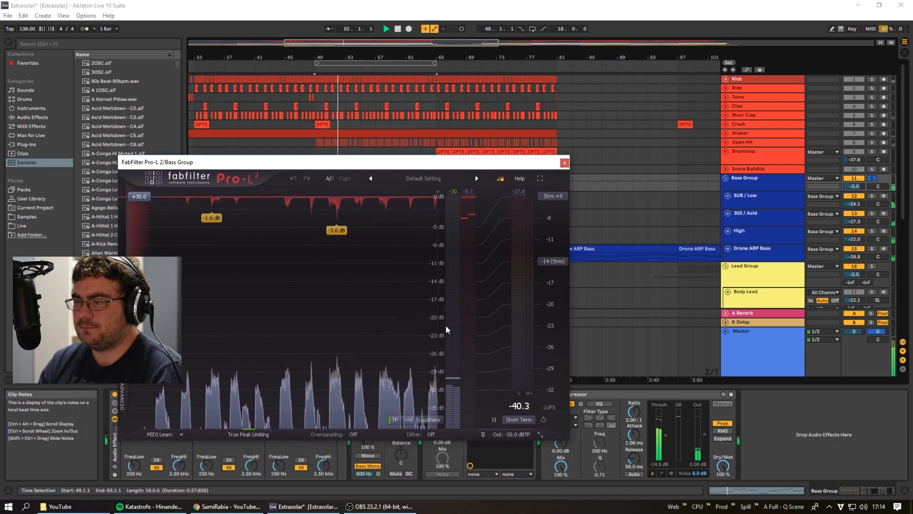
click(565, 163)
key(space)
click(872, 178)
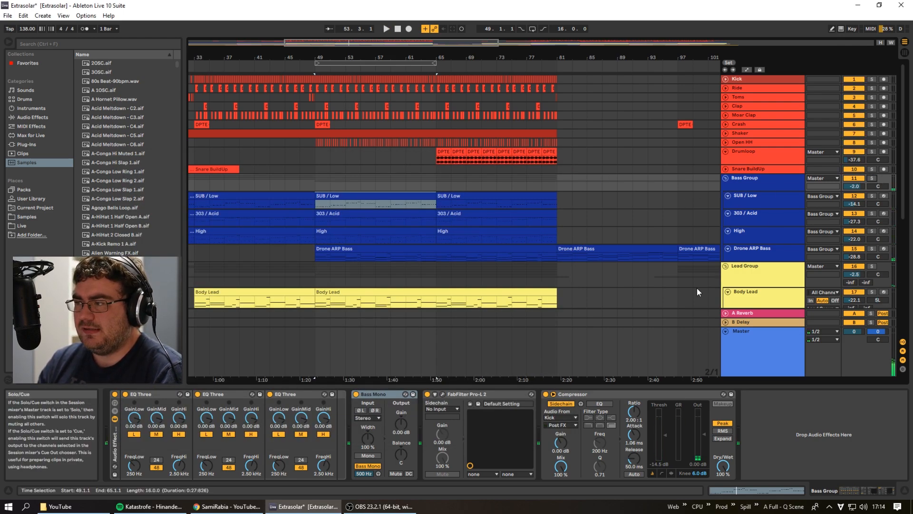
Look over the Lead Group's tracks and the device chains of the Lead Group and Body Lead
scroll(669, 239, down, 6)
scroll(668, 240, up, 2)
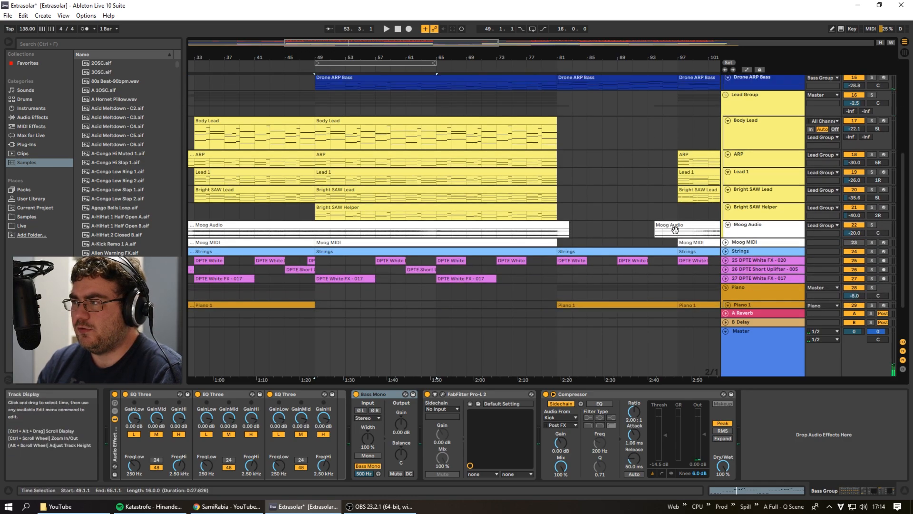
click(769, 127)
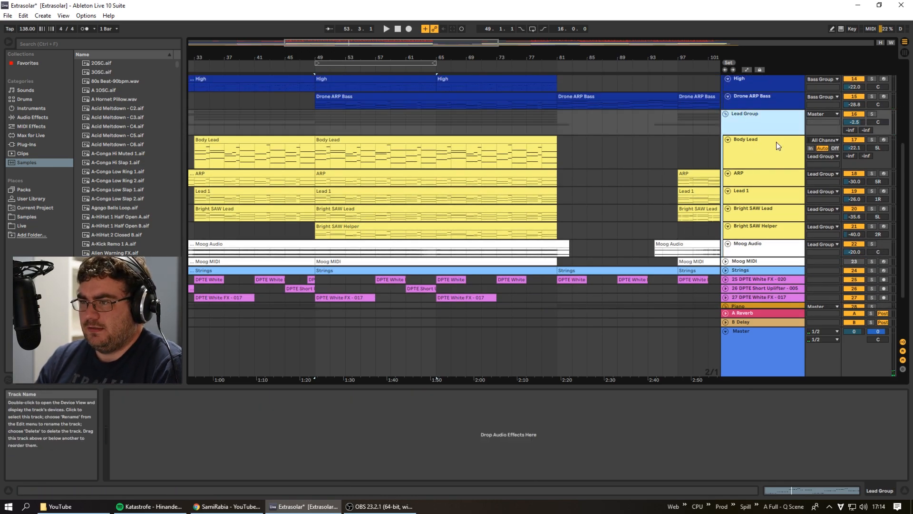
scroll(526, 223, down, 2)
scroll(526, 224, up, 2)
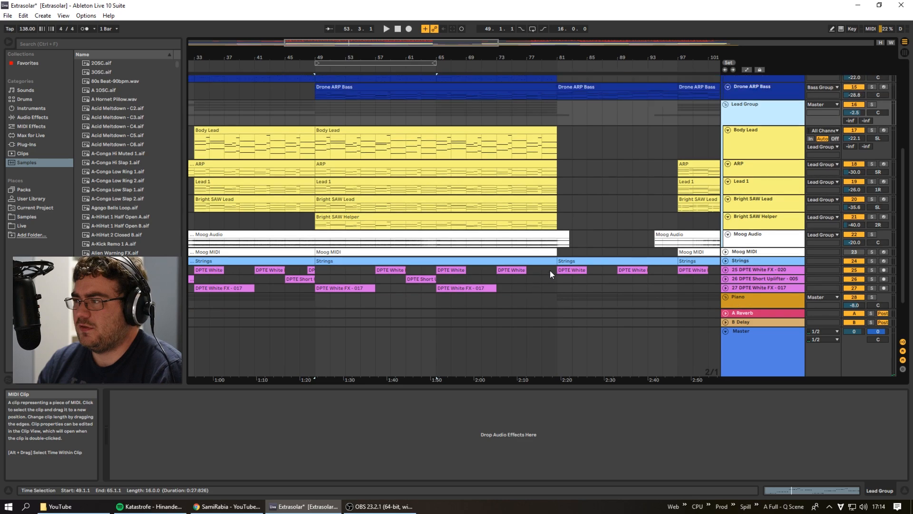
click(769, 139)
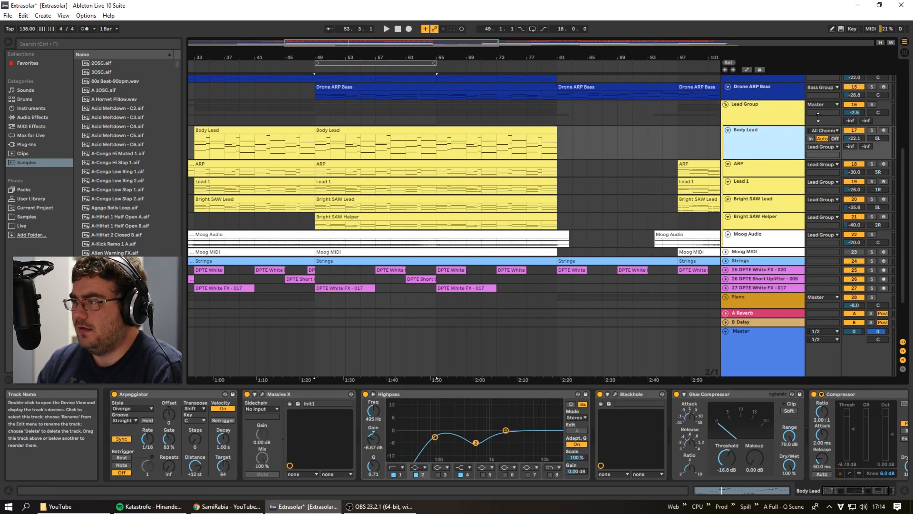
click(783, 116)
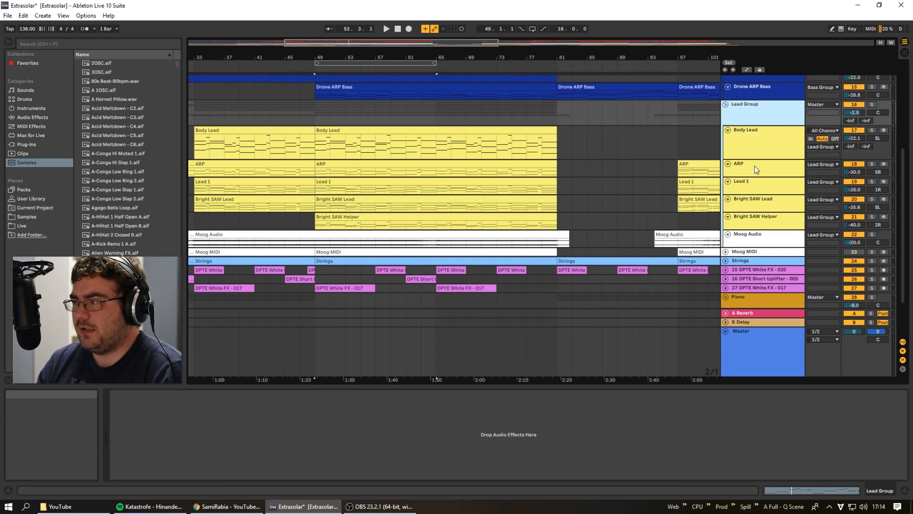
Solo the Body Lead track and audition it from bar 49 with the bars 49–65 loop range selected
click(756, 141)
click(341, 60)
click(872, 130)
key(space)
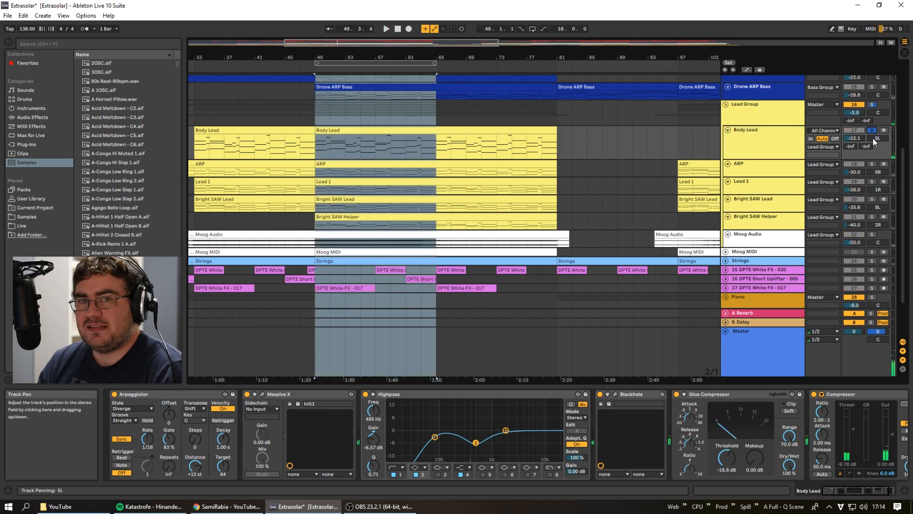
Open the Body Lead's Massive X, reposition its window to examine the Euphoria preset, and close it
click(264, 393)
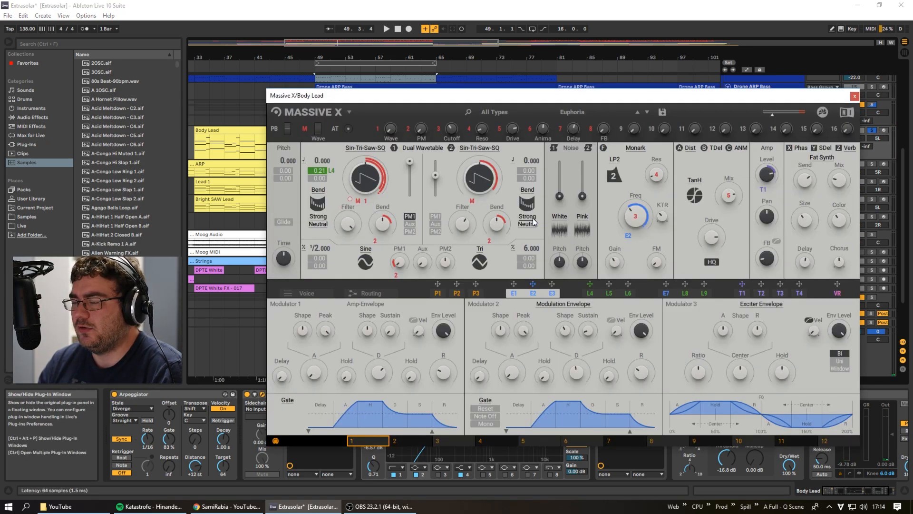
drag(508, 95, 515, 58)
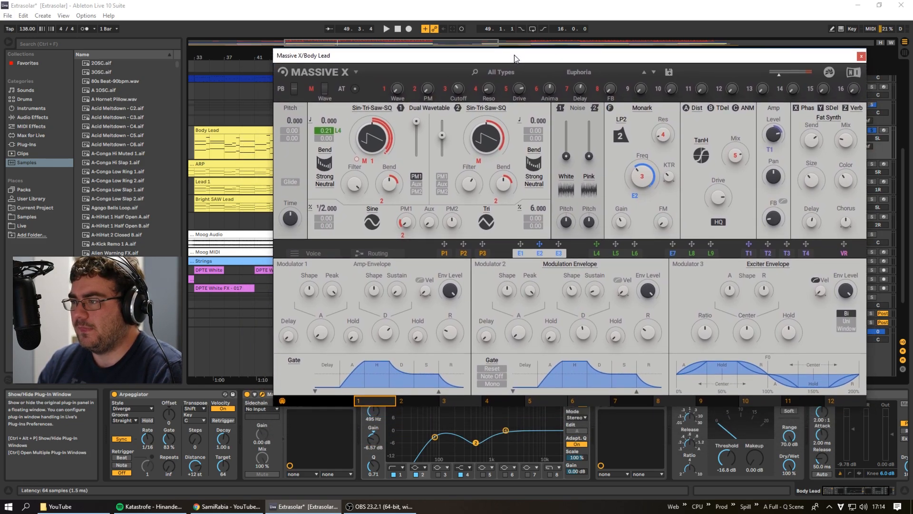
drag(453, 54, 436, 70)
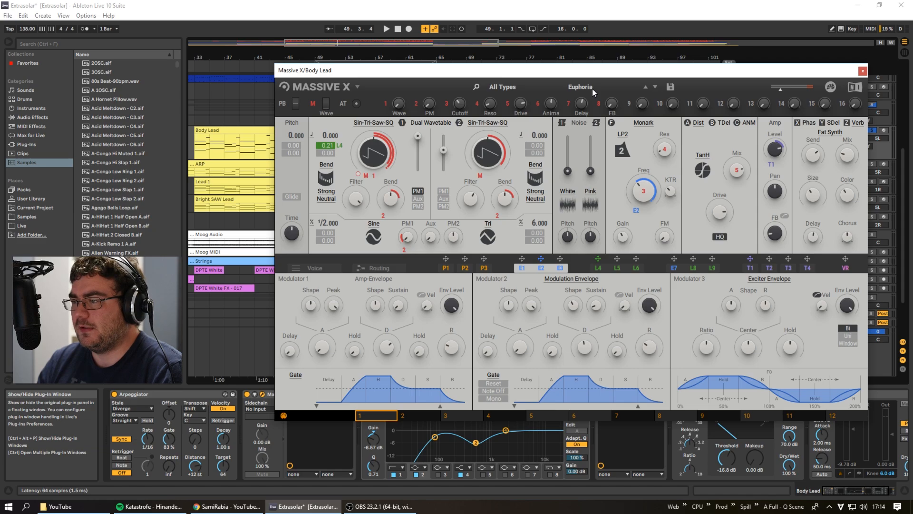
mouse_move(604, 74)
mouse_down()
mouse_move(598, 38)
mouse_move(599, 67)
mouse_up()
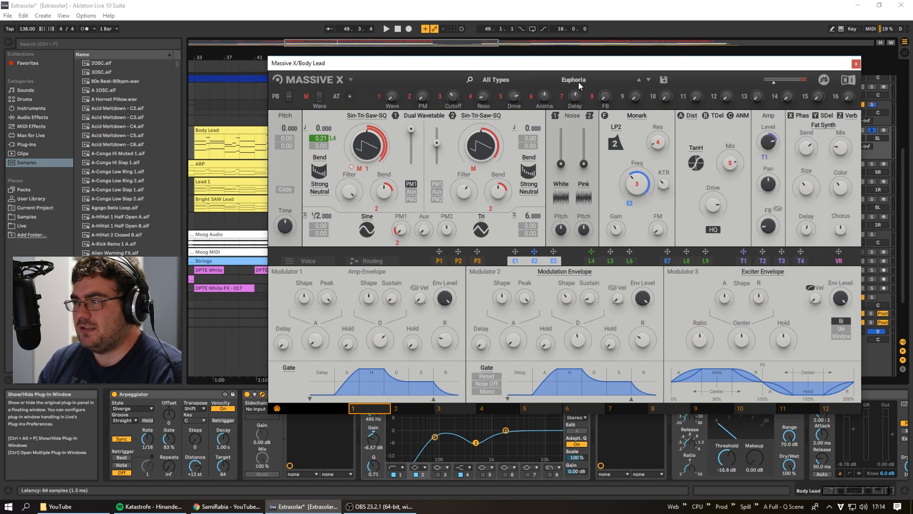
drag(588, 63, 529, 99)
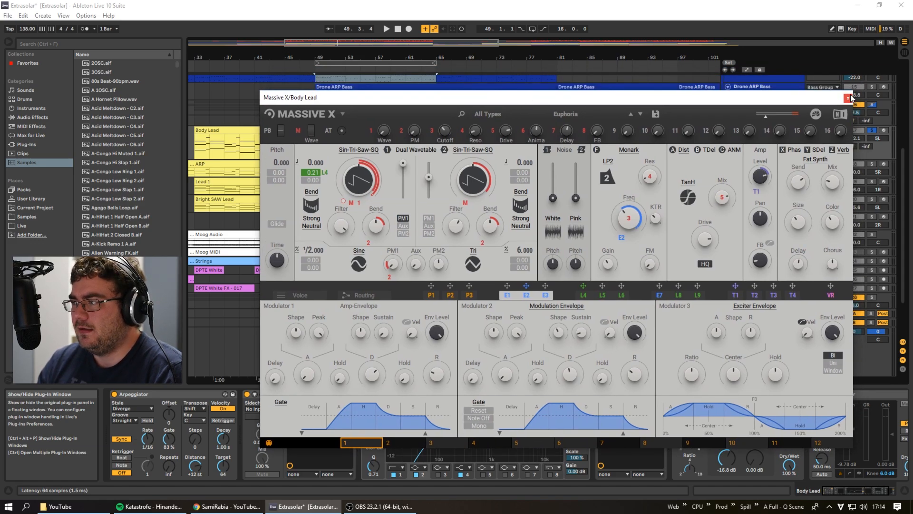
click(848, 98)
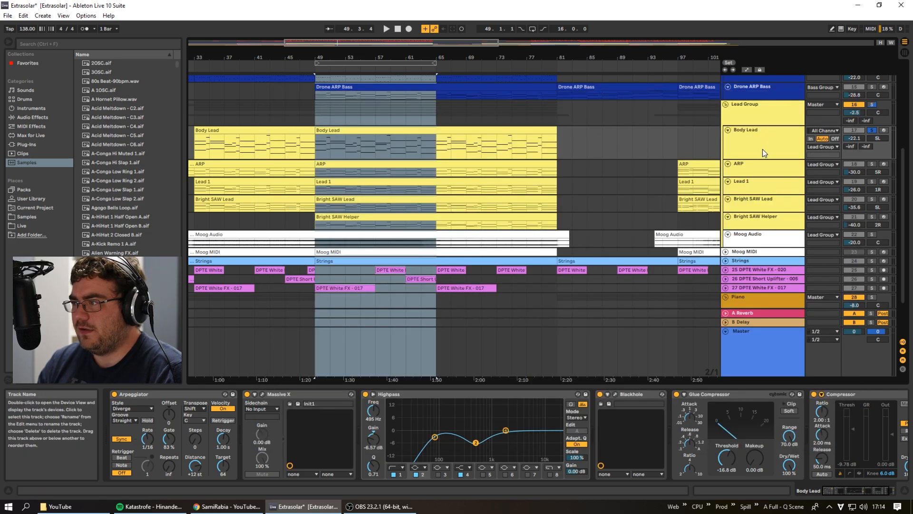
Check the Body Lead's input channel choices and keep All Channels
click(823, 146)
click(826, 131)
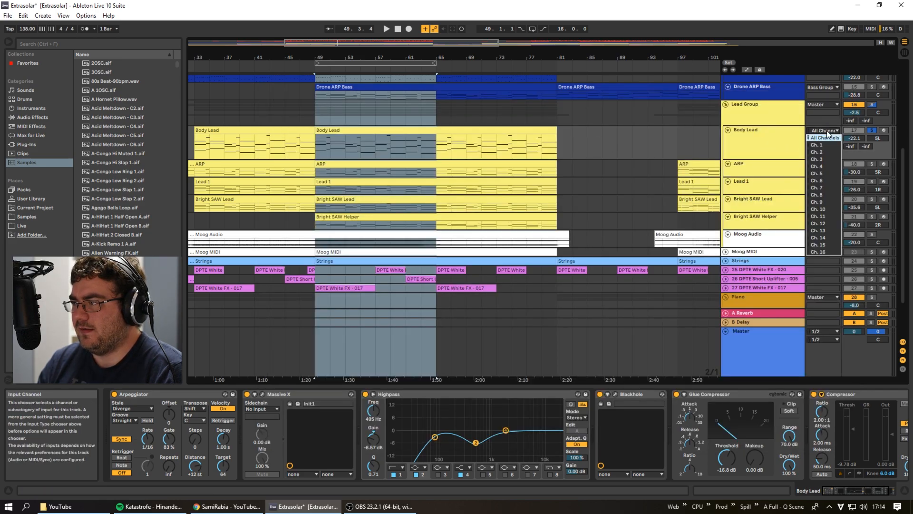
click(826, 138)
Play the soloed Body Lead and examine its Blackhole device and Highpass EQ, including the EQ's low-cut band
key(space)
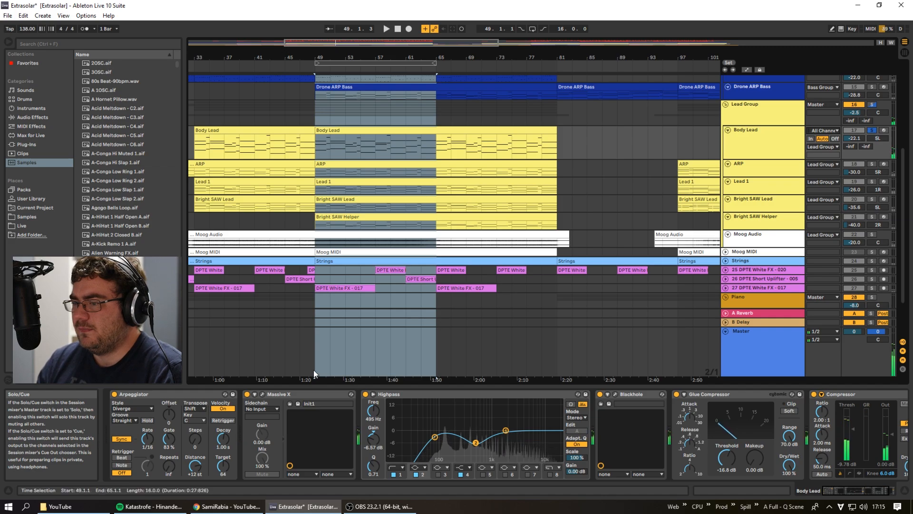
click(430, 397)
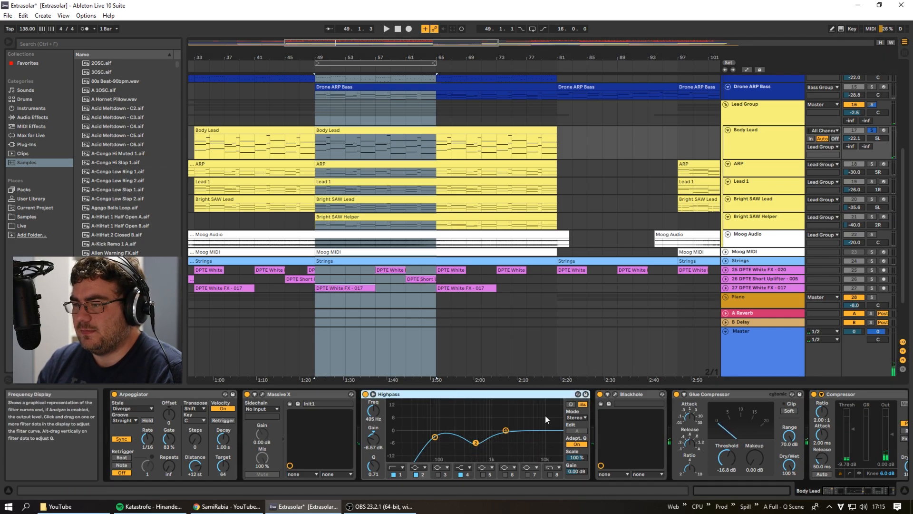
click(638, 402)
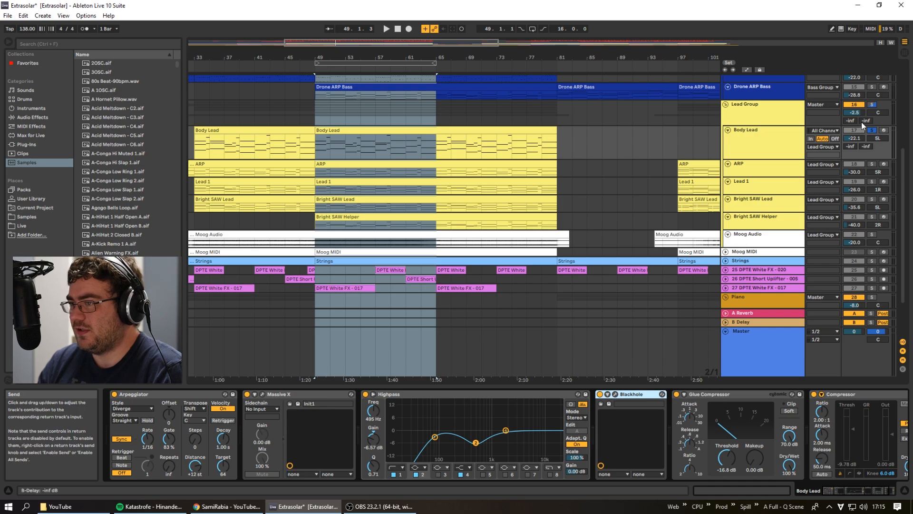
key(space)
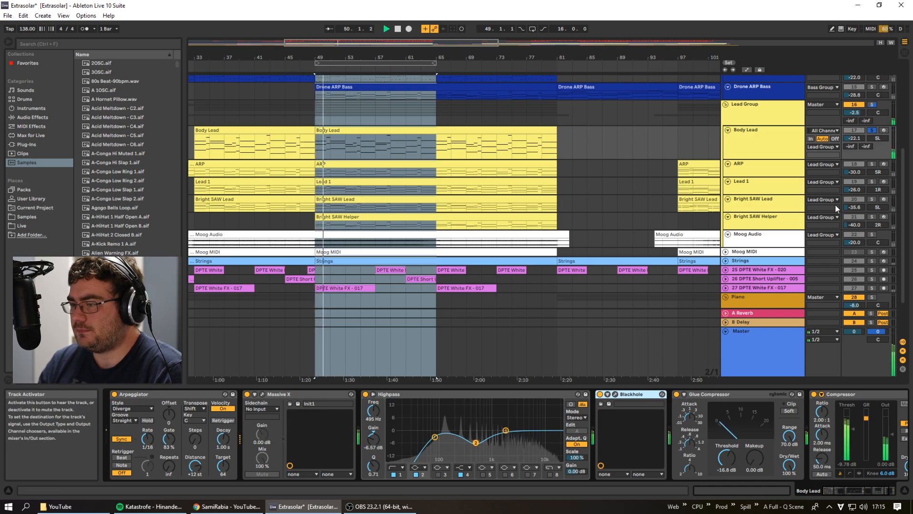
click(533, 394)
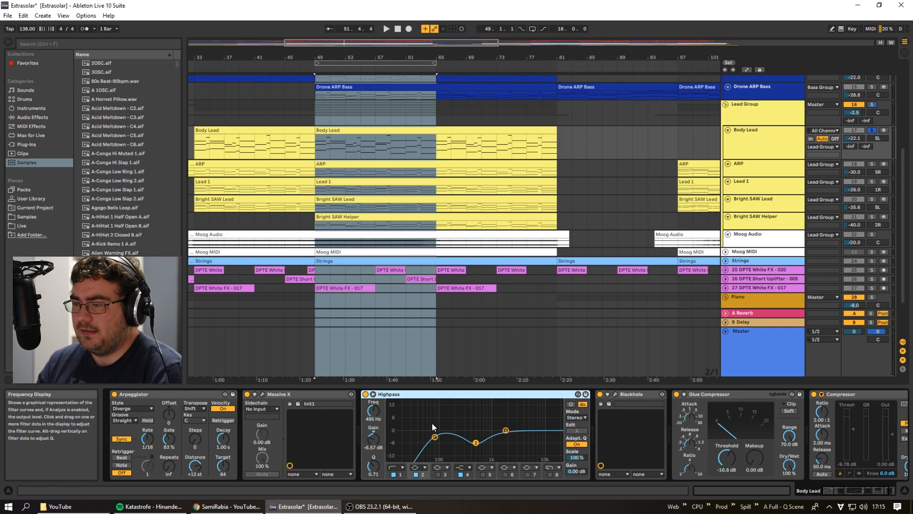
click(404, 475)
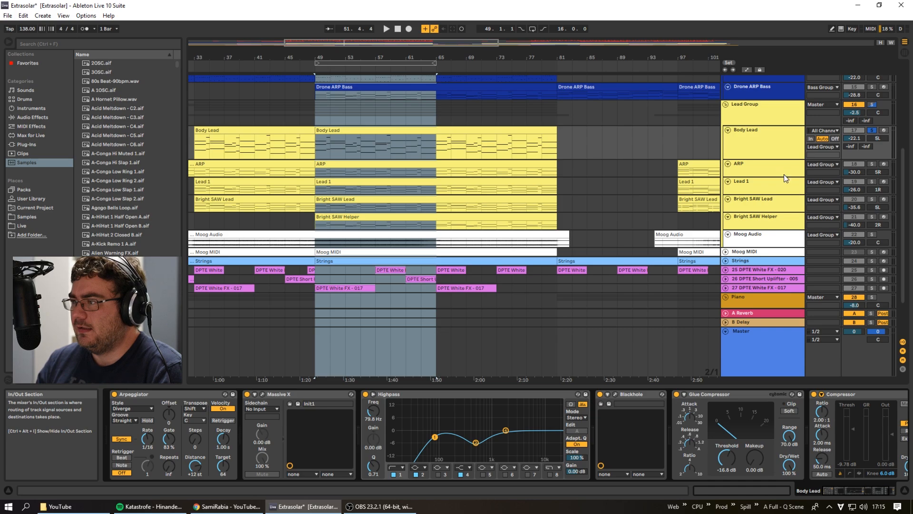
Audition the soloed ARP track from bar 49, briefly together with the Body Lead
click(763, 167)
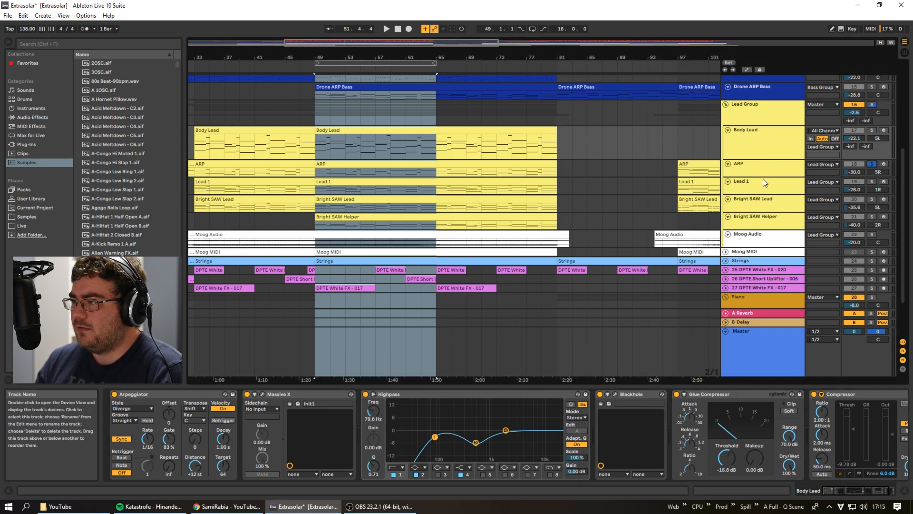
key(space)
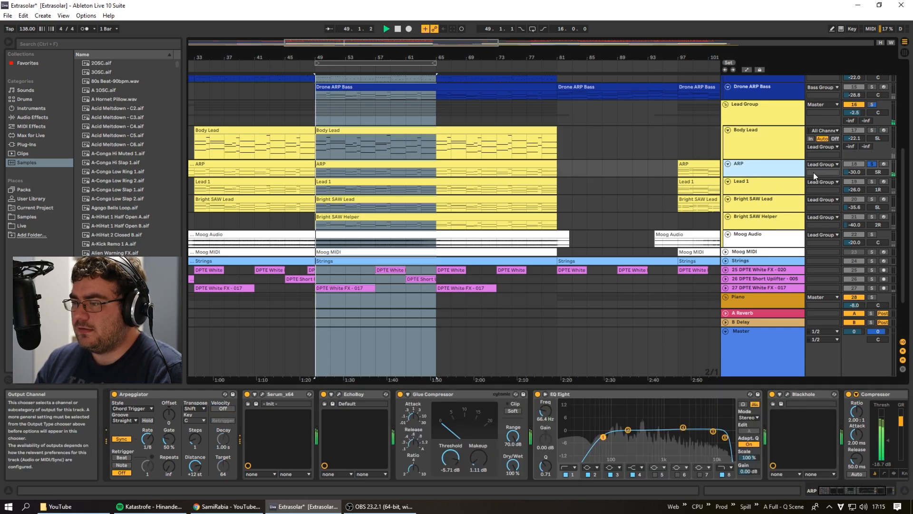
click(873, 131)
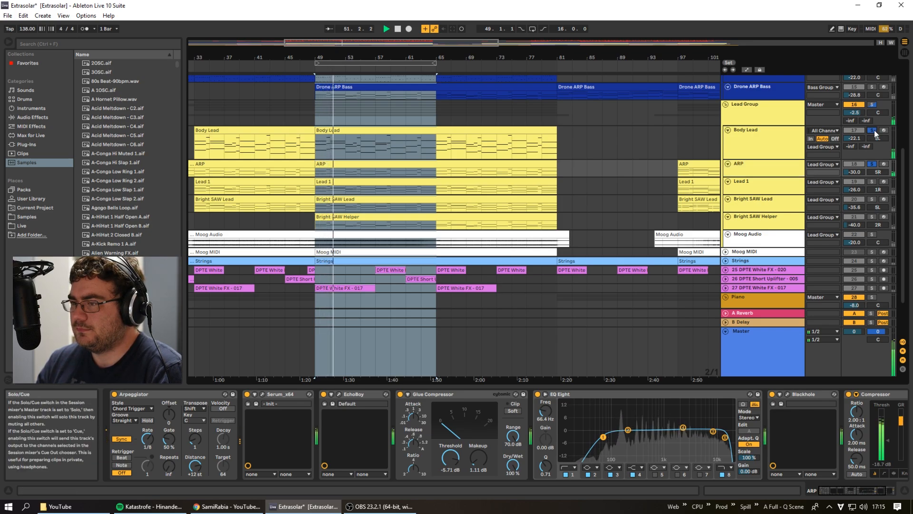
click(772, 166)
key(space)
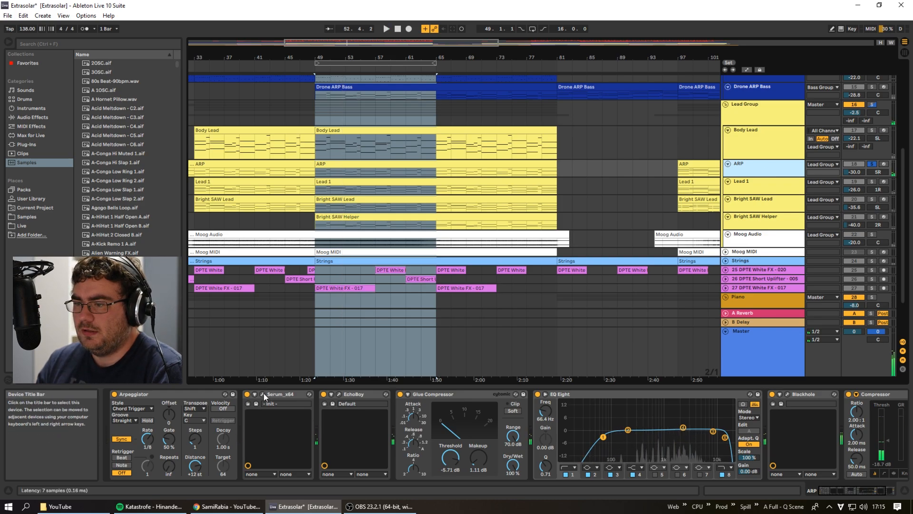
Open the ARP track's Serum, examine its oscillators and distortion effect, and close it
key(ctrl+alt+p)
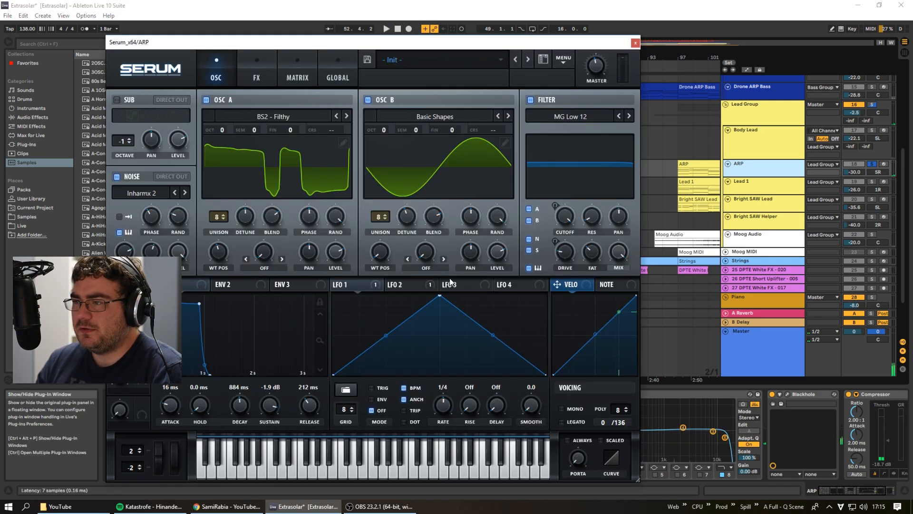
drag(267, 46, 438, 32)
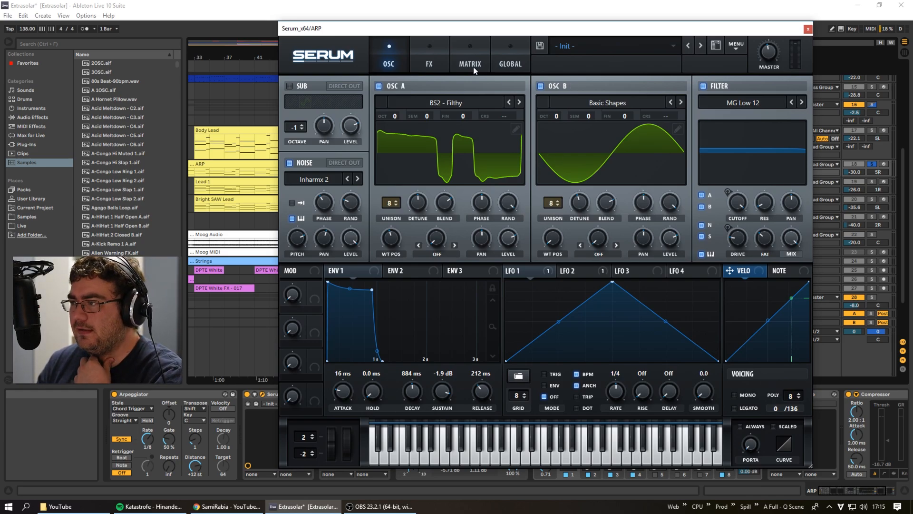
click(428, 54)
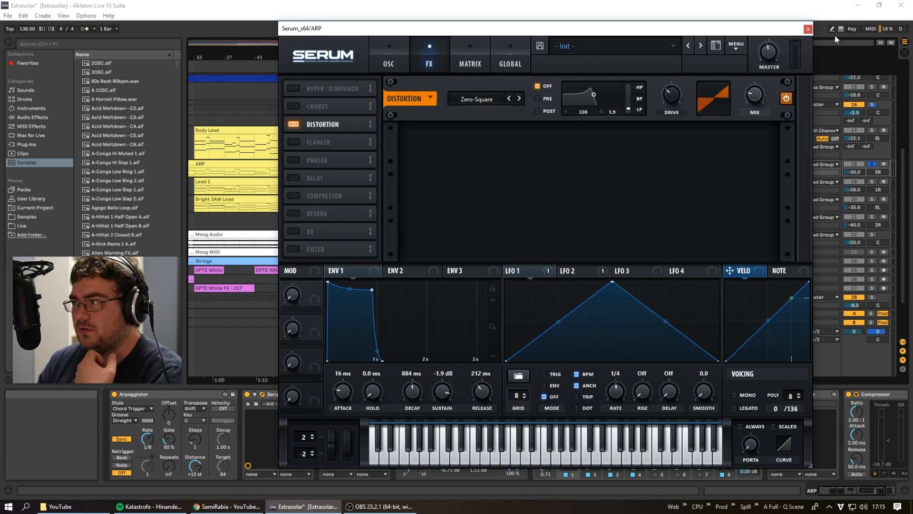
click(807, 30)
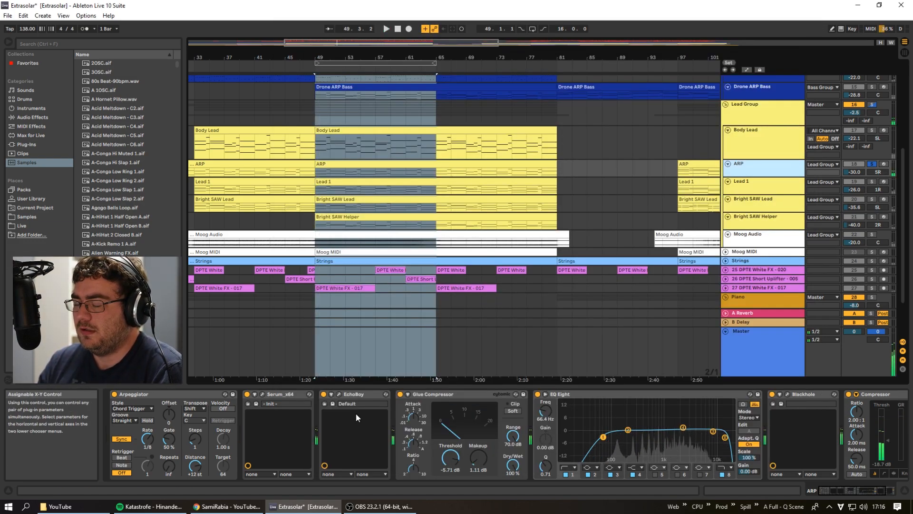
Open the ARP track's EchoBoy delay and play the soloed track from bar 49 to hear it
click(339, 396)
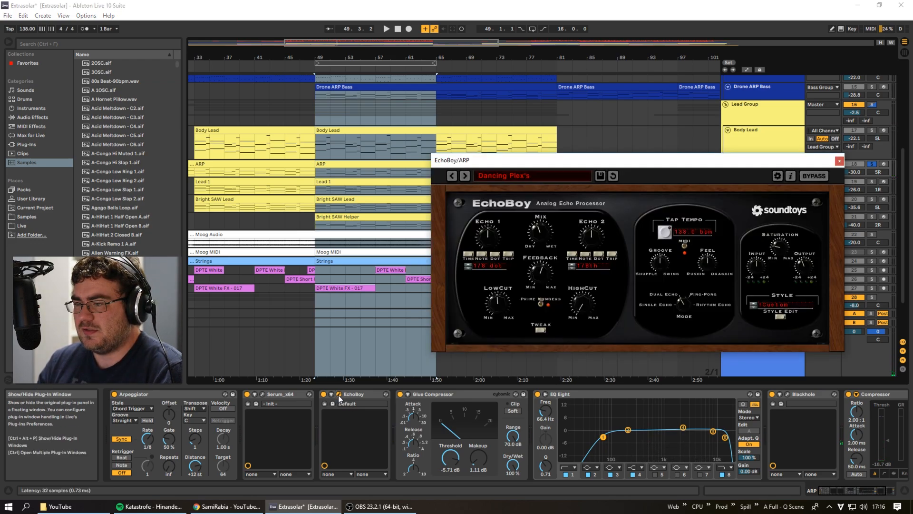
click(840, 161)
key(space)
click(764, 167)
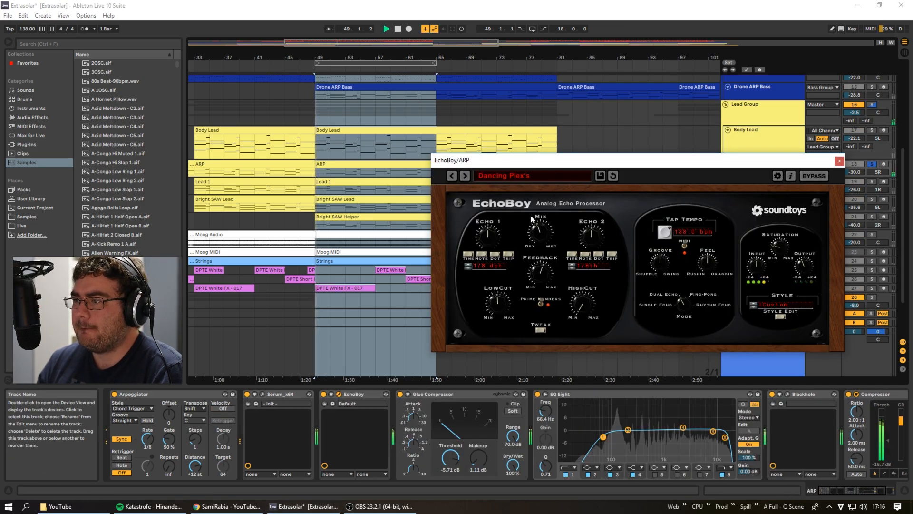
Compare the ARP with EchoBoy bypassed and active twice during playback, then close EchoBoy and stop playback
click(815, 176)
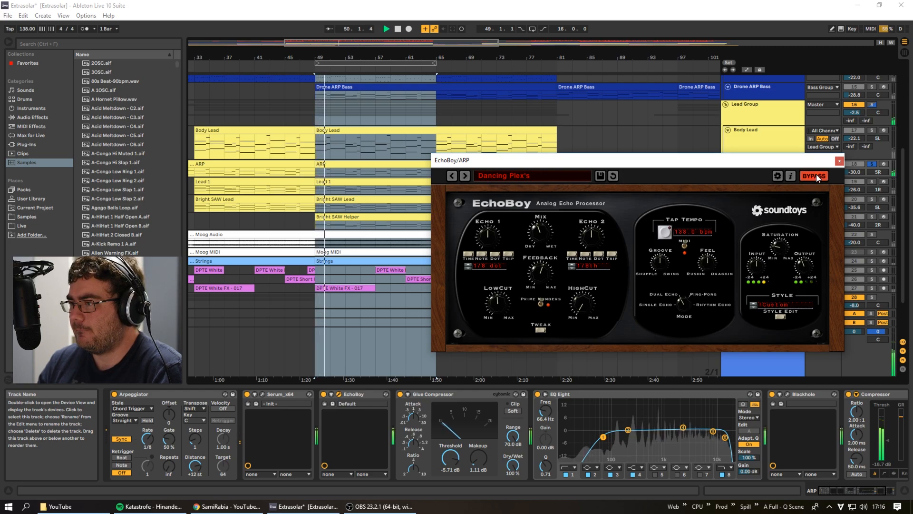
click(816, 175)
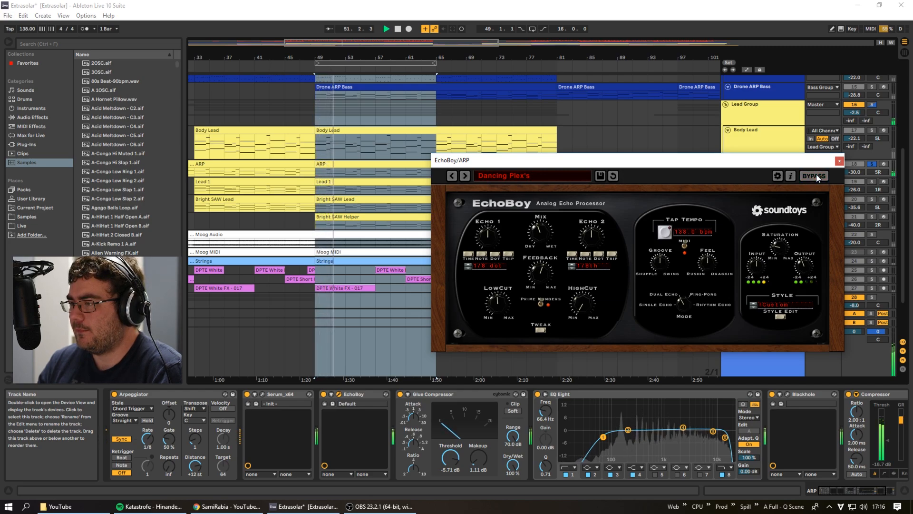
click(816, 175)
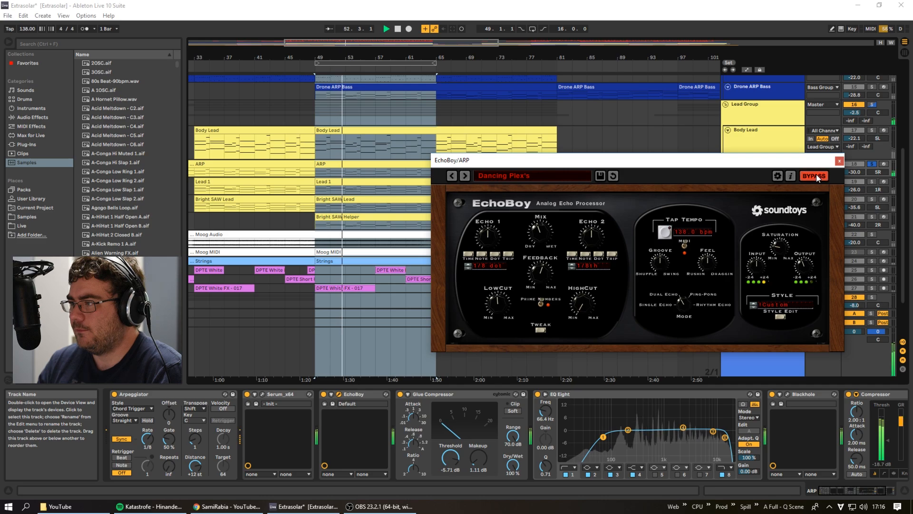
click(817, 175)
click(839, 161)
key(space)
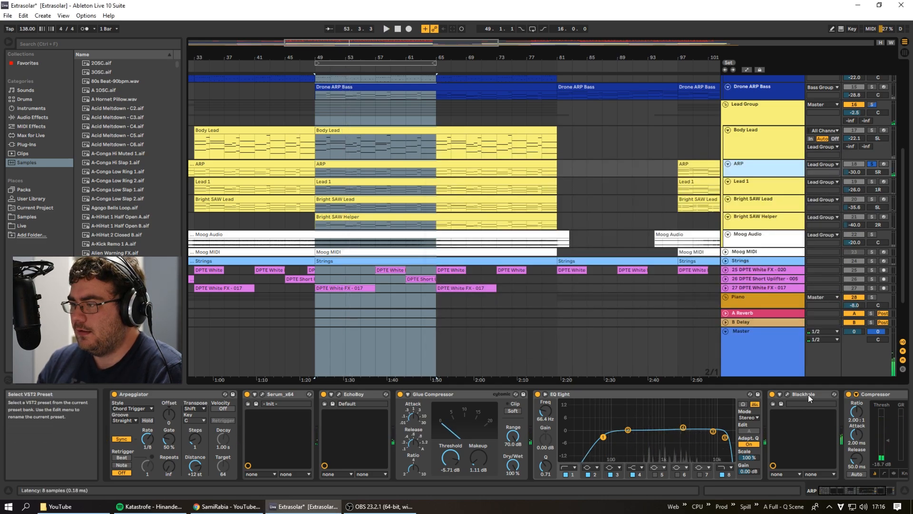
Open the ARP track's Blackhole reverb, examine its settings, close it, and view the end of the device chain
click(787, 394)
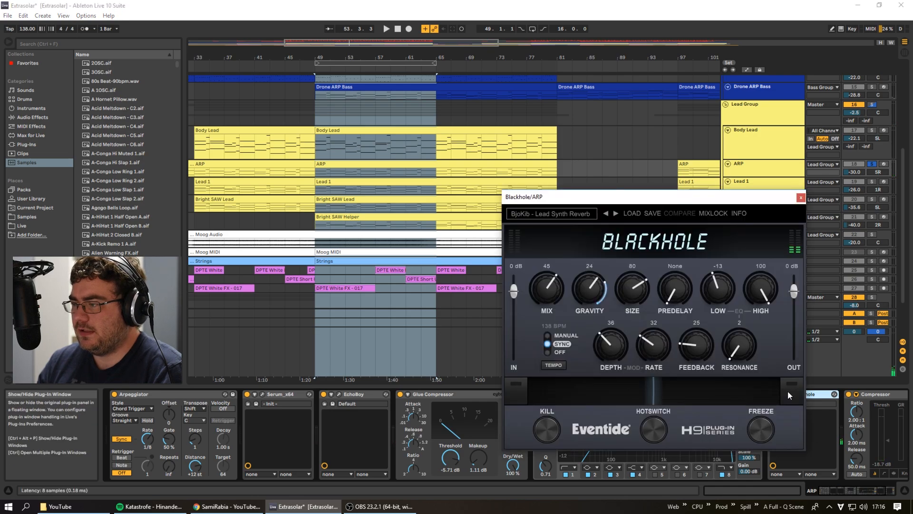
click(801, 197)
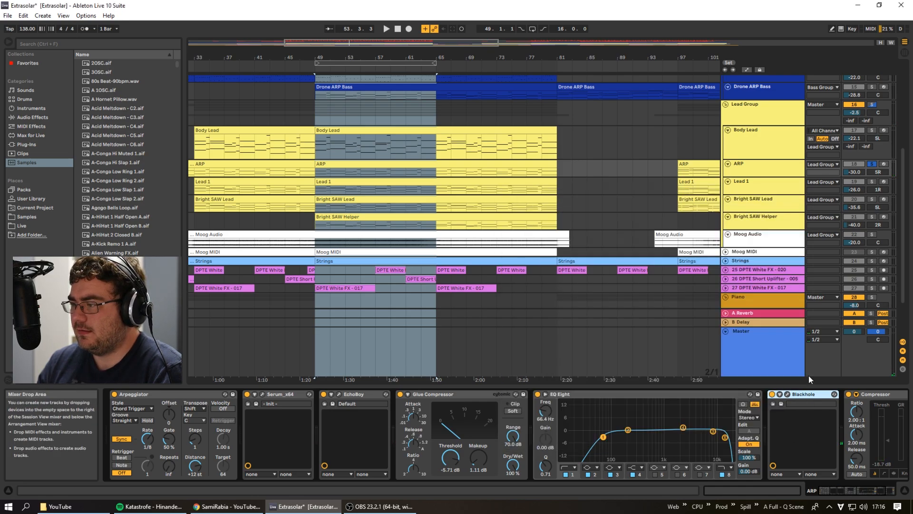
drag(855, 491, 891, 430)
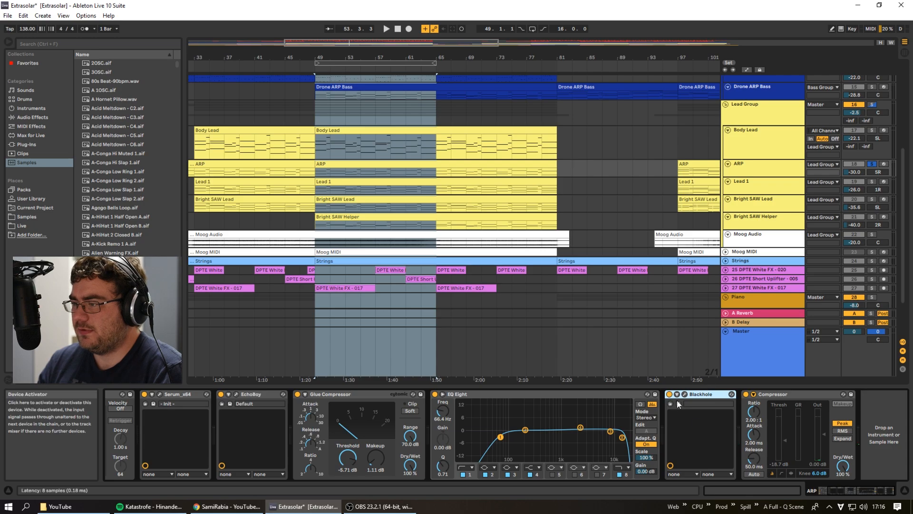
Solo the Lead 1 track, and examine the high-cut band 8 of the ARP track's EQ Eight
click(783, 185)
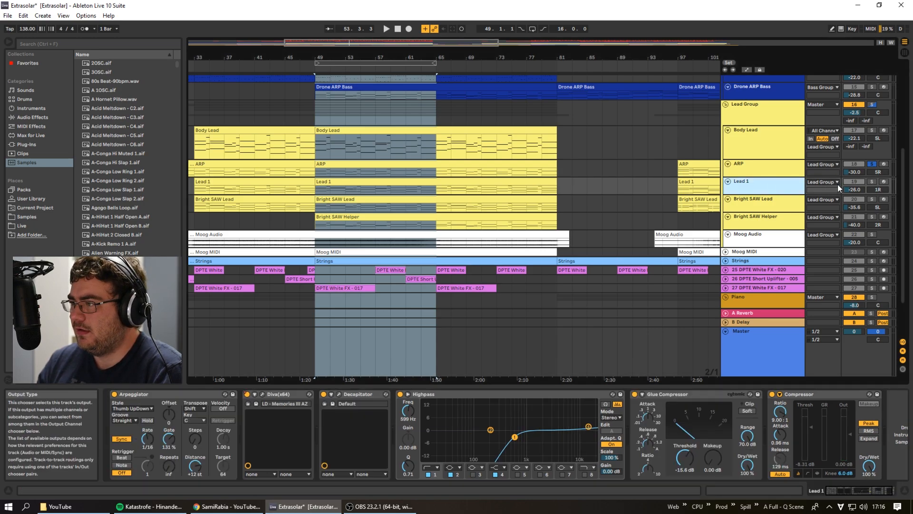
click(872, 181)
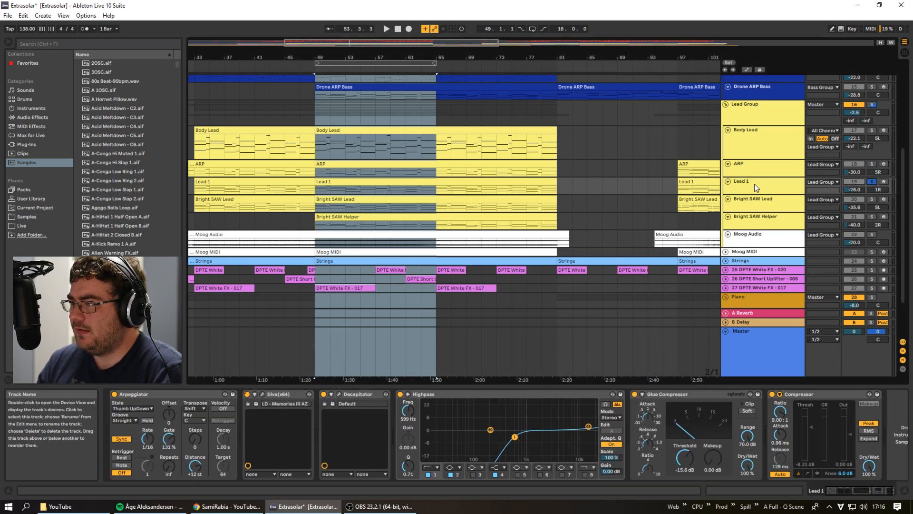
click(792, 169)
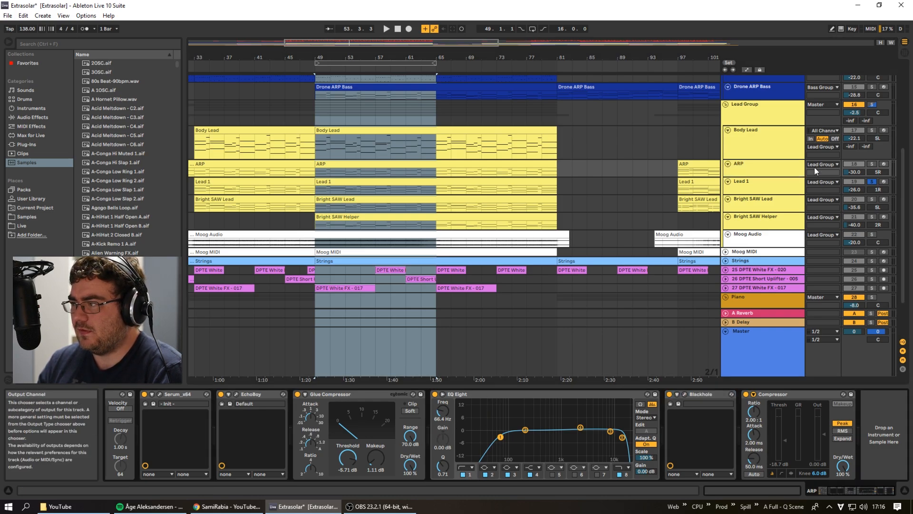
click(774, 171)
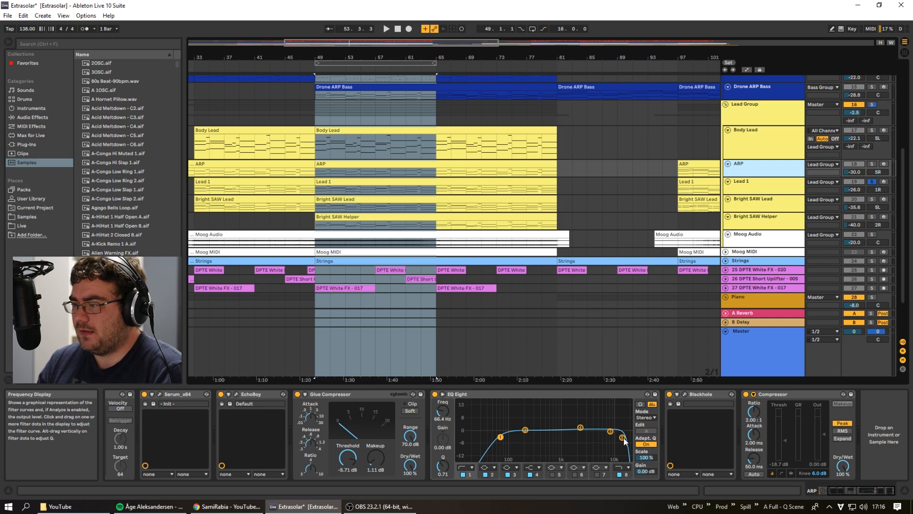
click(609, 399)
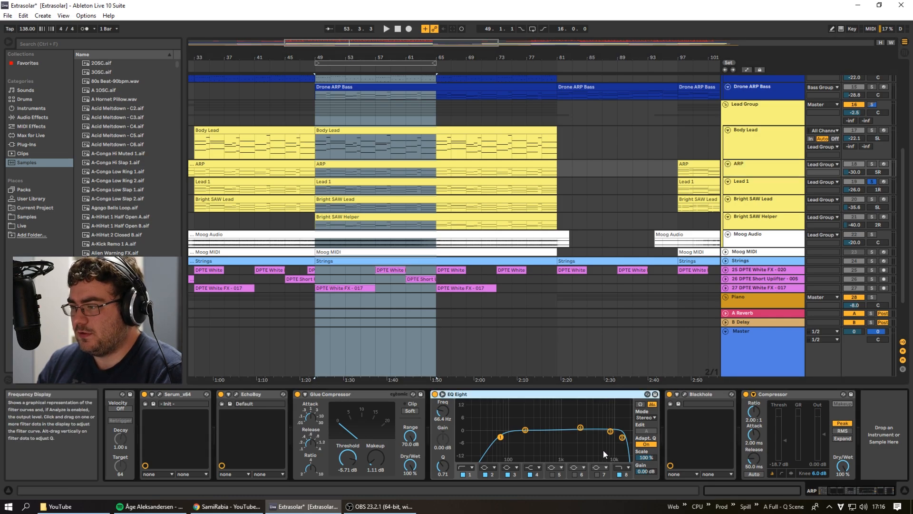
click(627, 475)
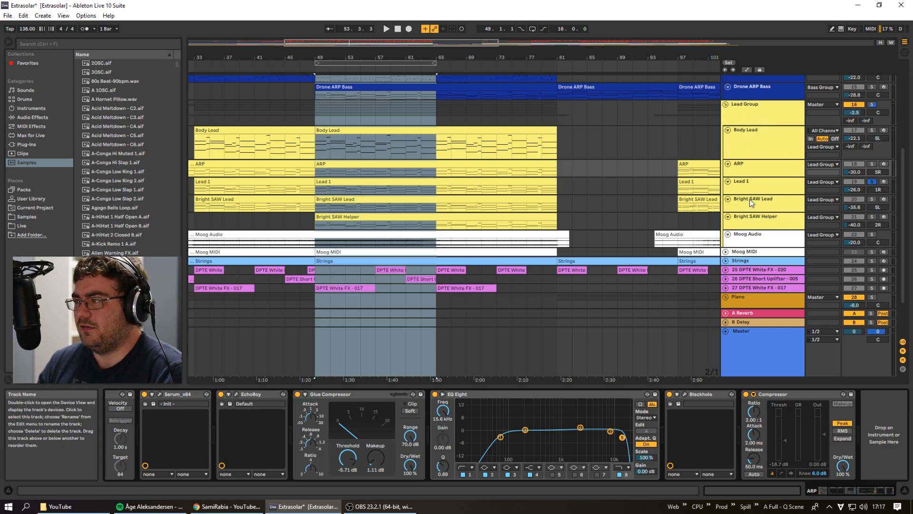
Show Lead 1's devices and audition the soloed track from bar 49
click(778, 189)
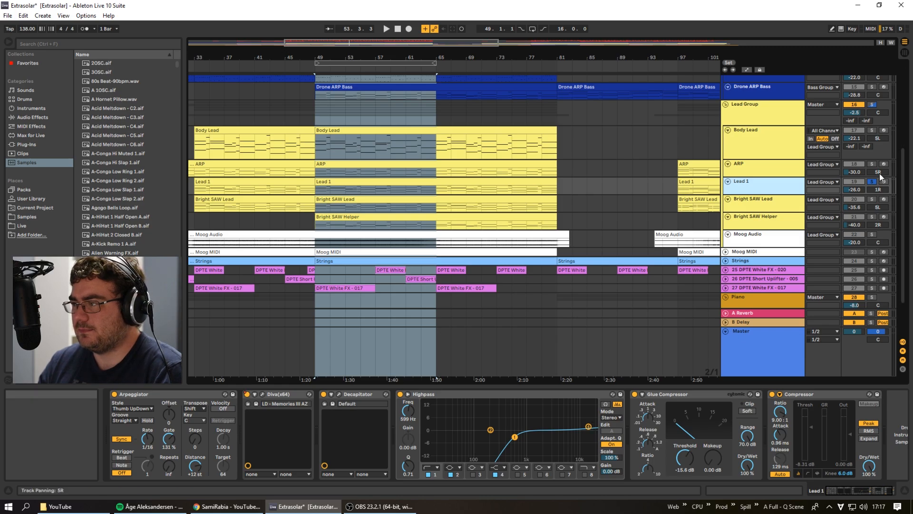
key(space)
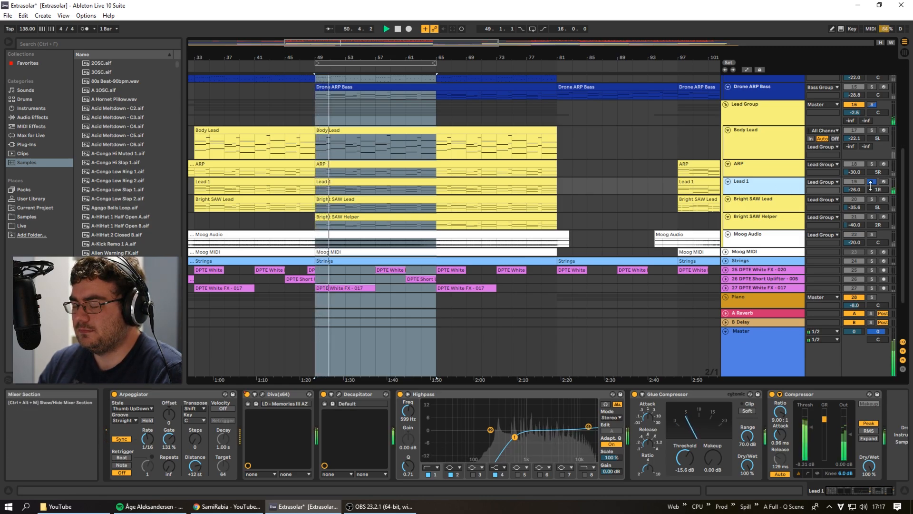
key(space)
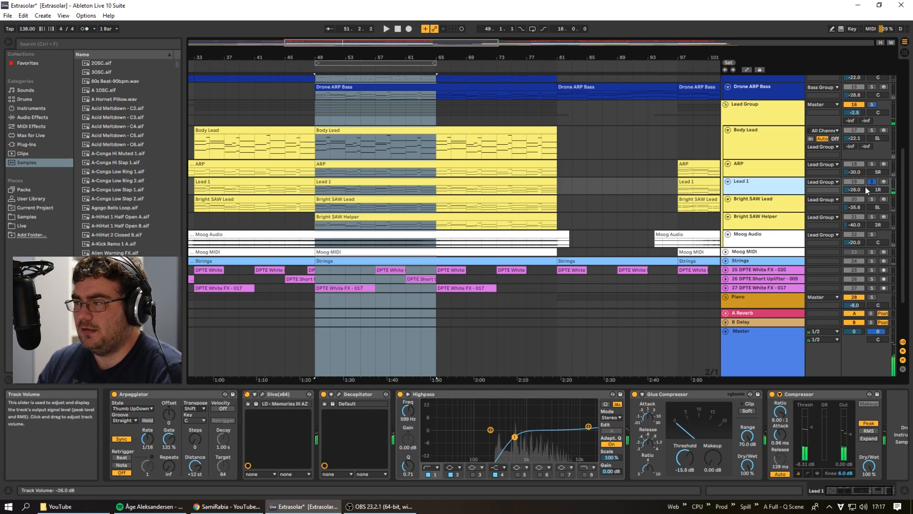
Open Lead 1's Diva synth, examine the LD - Memories III AZ patch, and close it
click(262, 394)
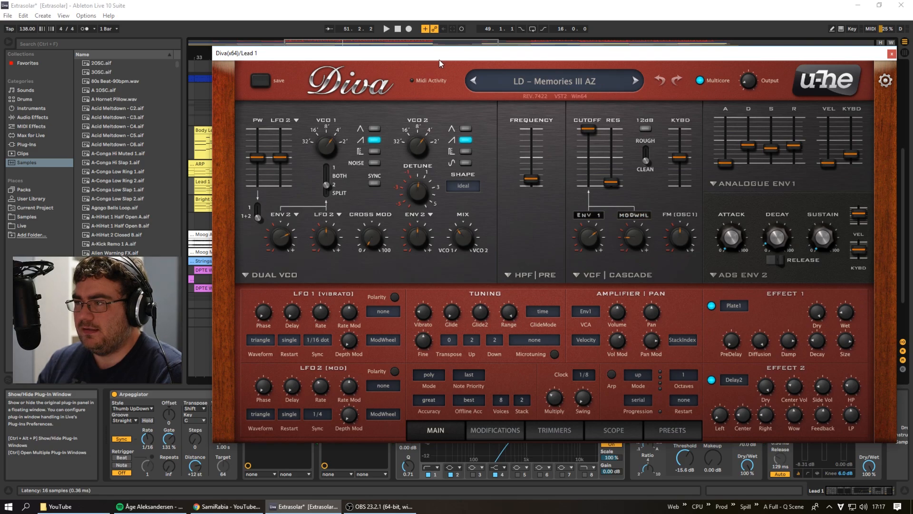
drag(438, 59, 445, 58)
mouse_move(226, 506)
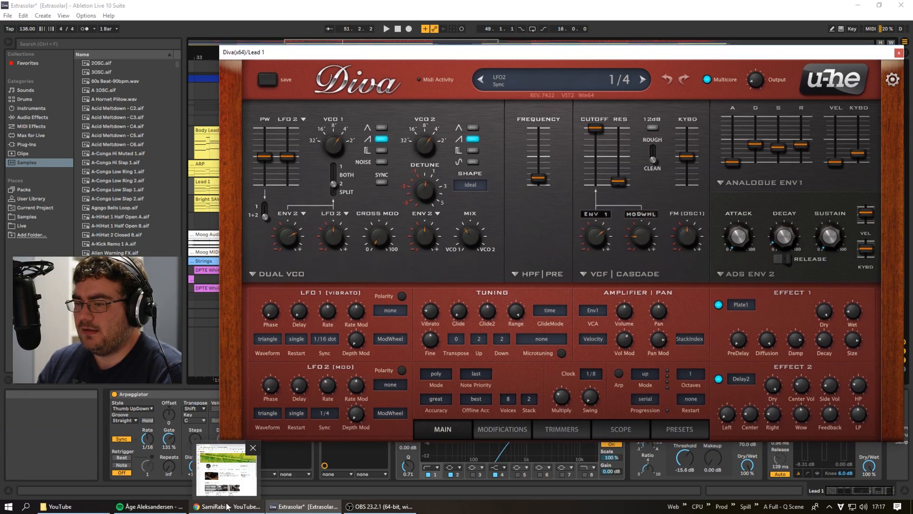
click(898, 54)
Open Lead 1's Decapitator, examine its saturation settings with the Beefy preset, and close it
click(341, 393)
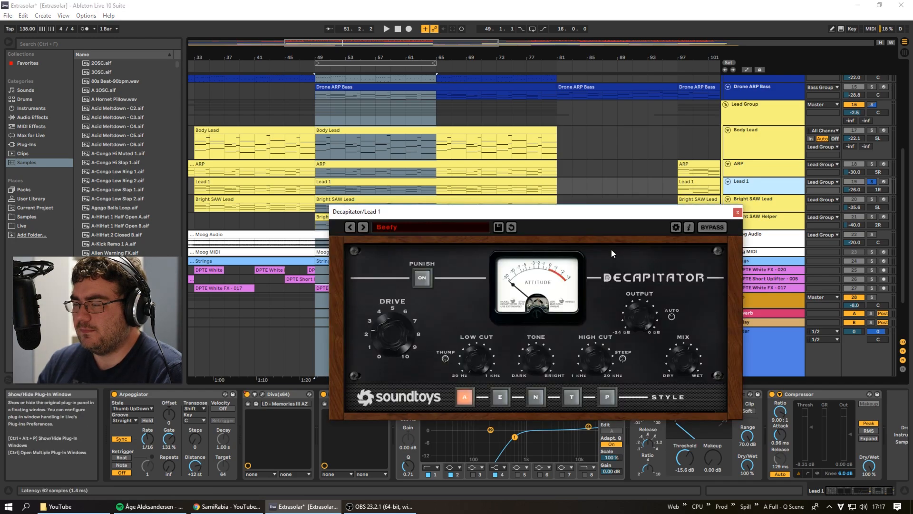
drag(605, 218, 614, 178)
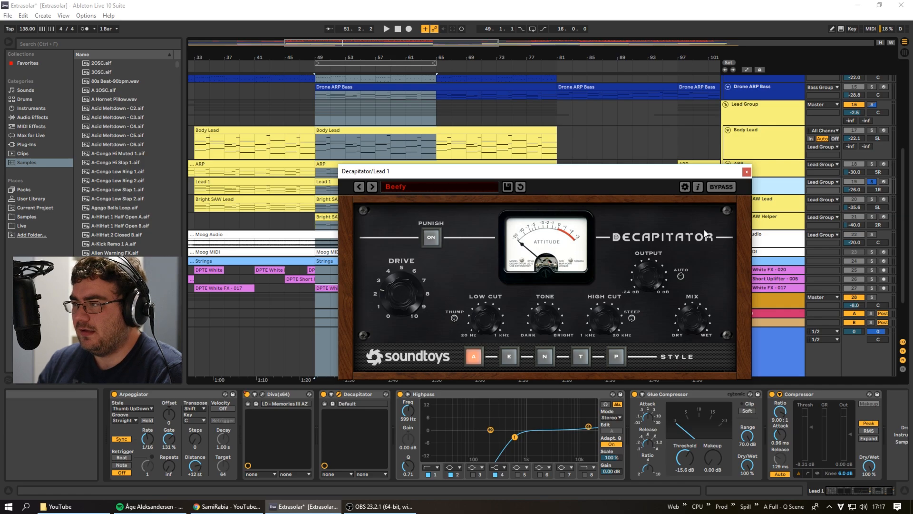
click(746, 172)
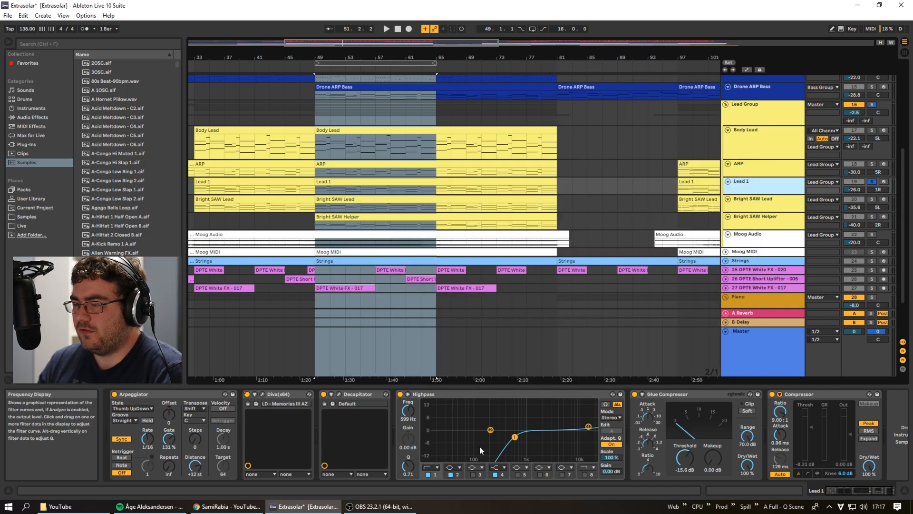
Compare Lead 1's Highpass EQ with the EQs of the ARP and Body Lead tracks, and briefly play the soloed Lead 1
click(505, 393)
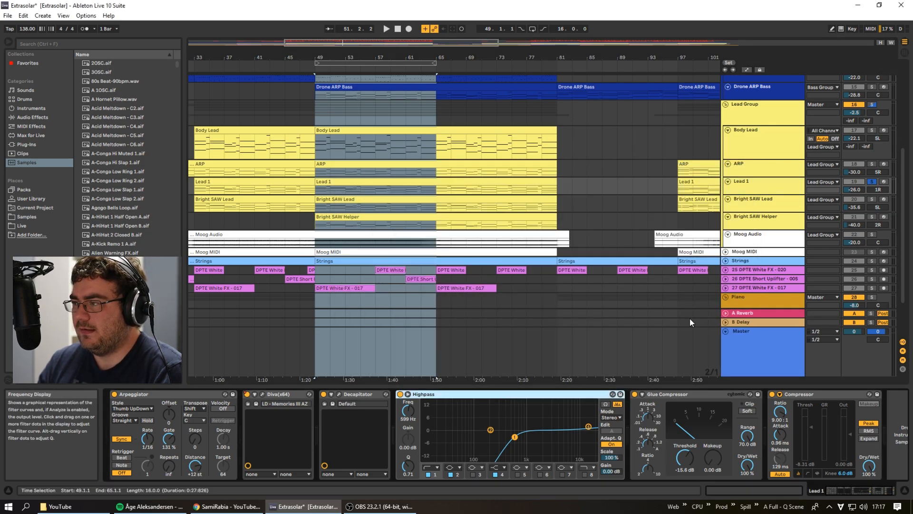
click(760, 171)
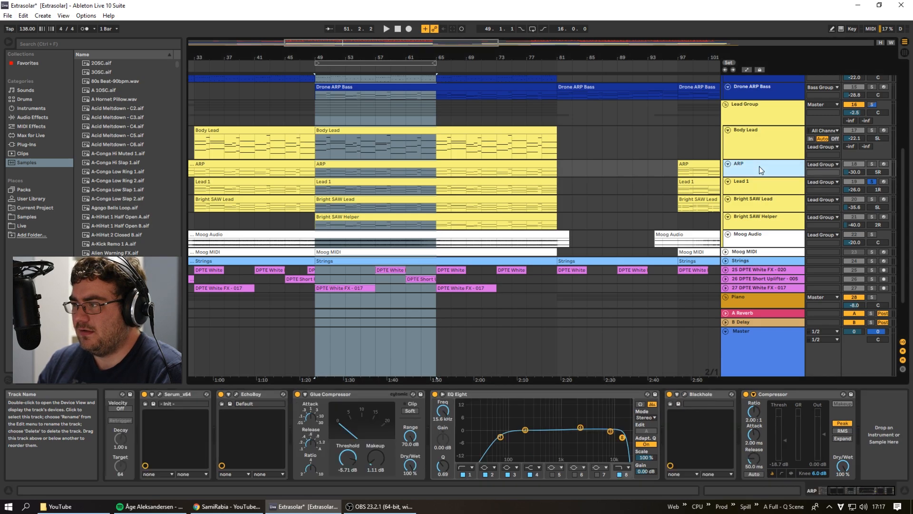
click(757, 131)
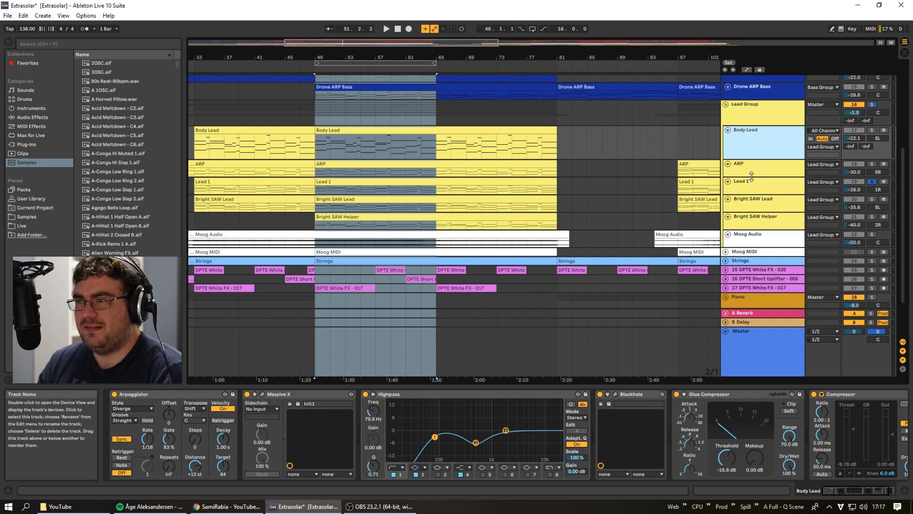
click(759, 167)
click(770, 180)
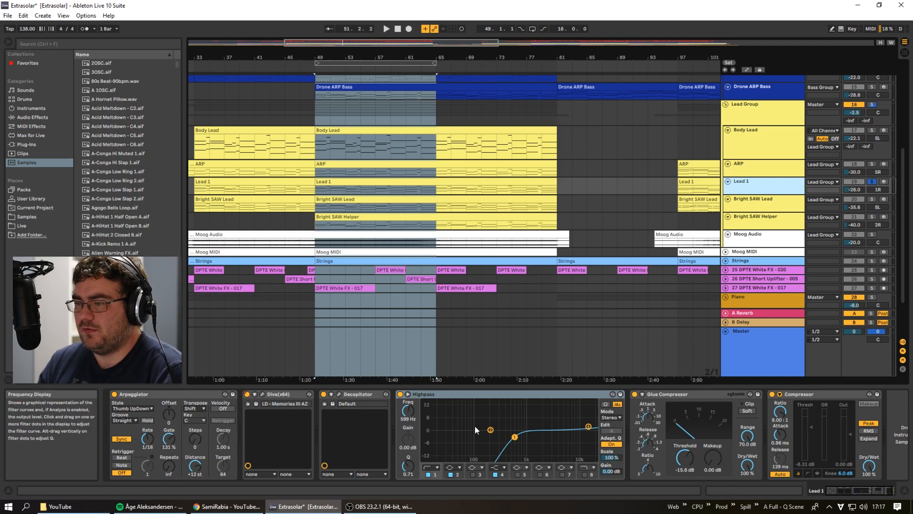
key(space)
key(space)
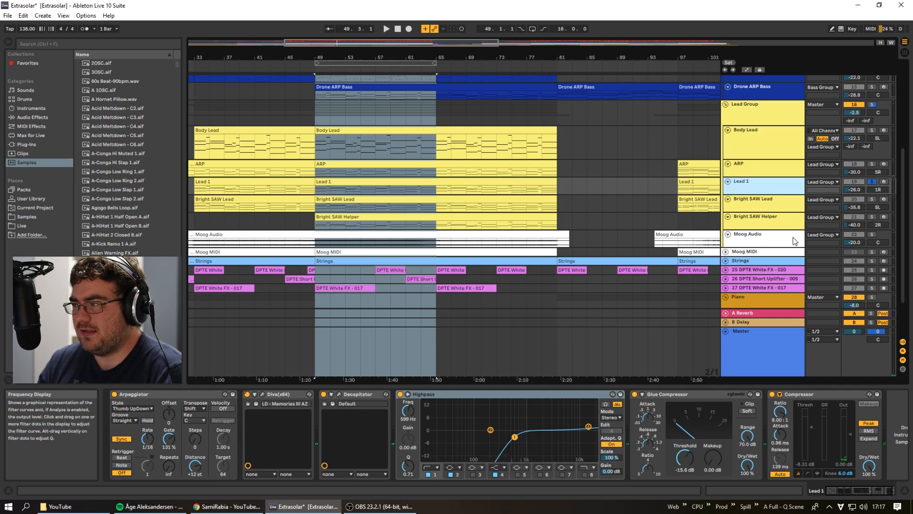
Review the ARP and Body Lead EQ curves once more and return to Lead 1's devices
click(874, 164)
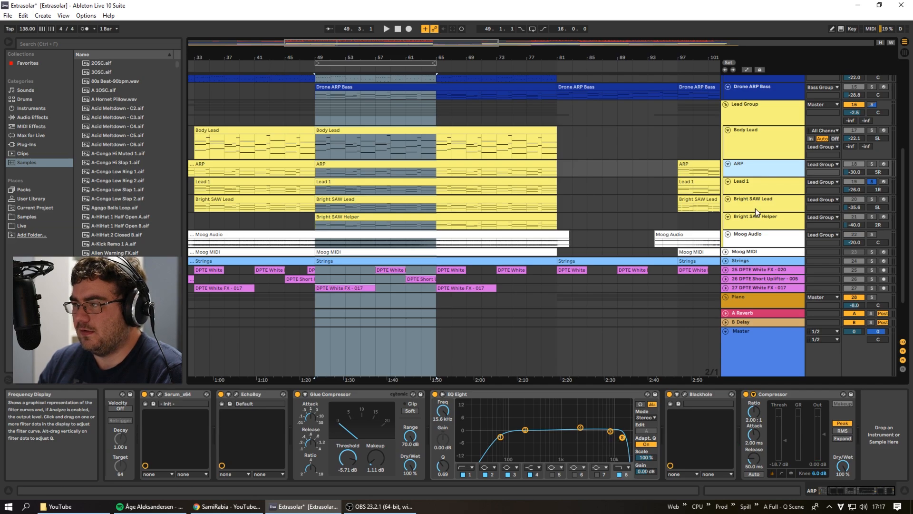
click(756, 143)
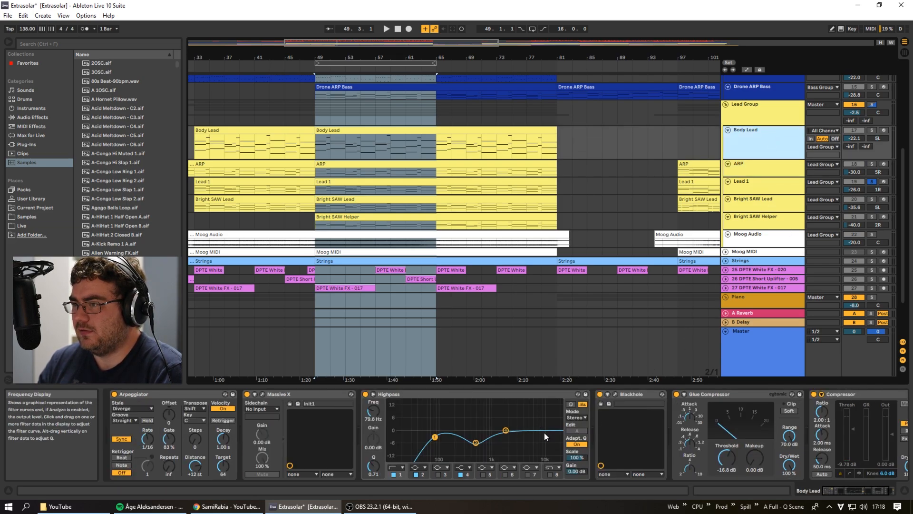
click(769, 188)
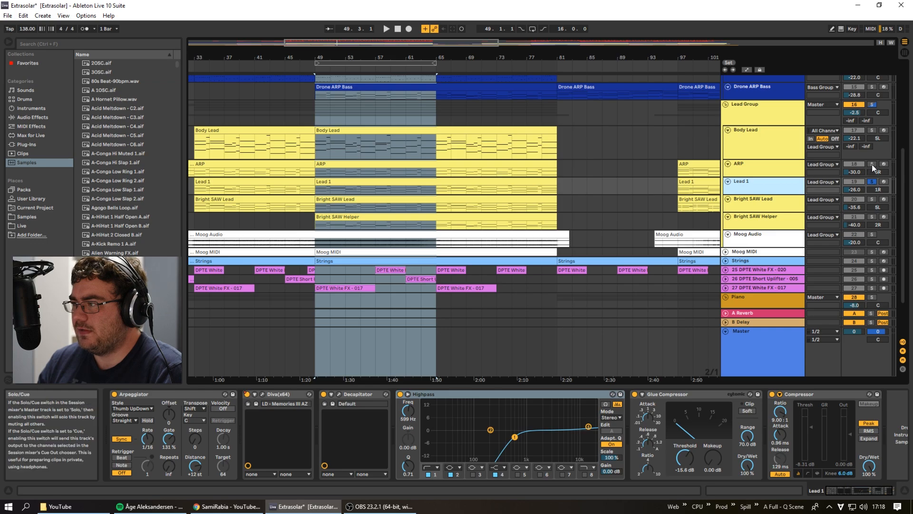
Solo Body Lead and ARP alongside Lead 1 and play the three tracks together from bar 49 twice
click(871, 130)
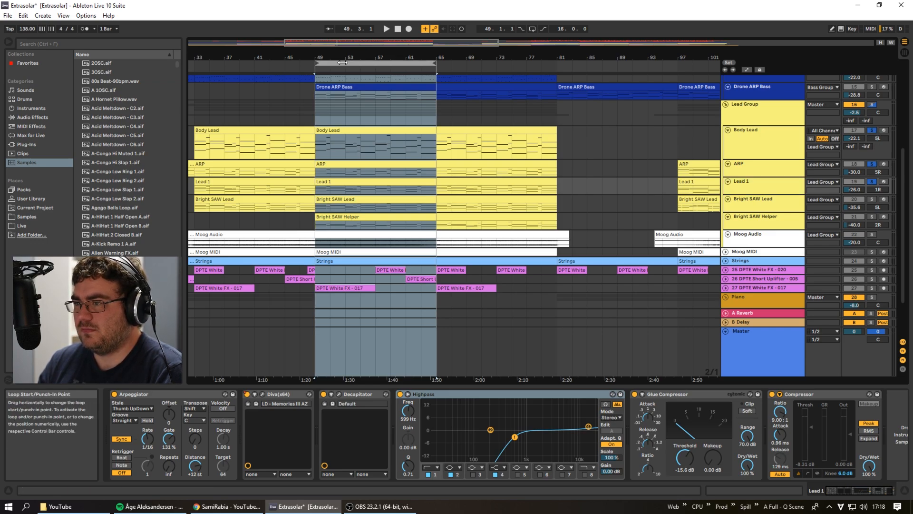
key(space)
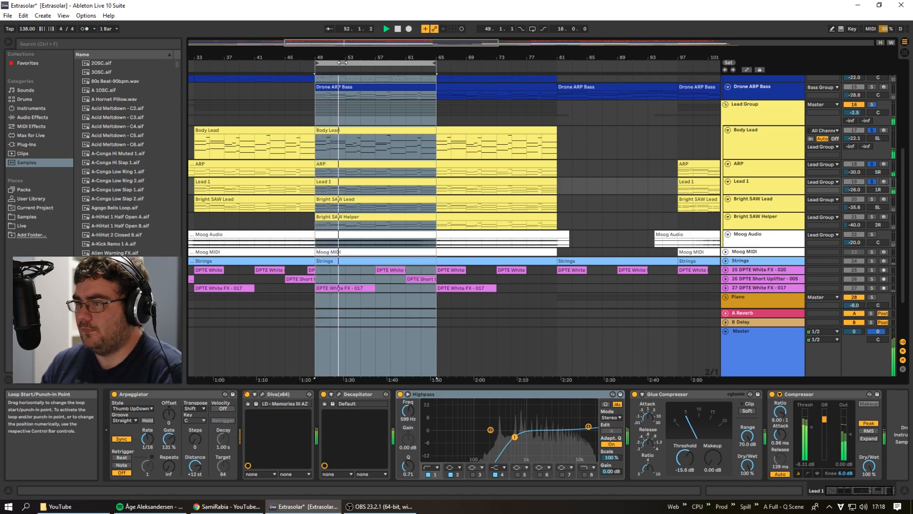
key(space)
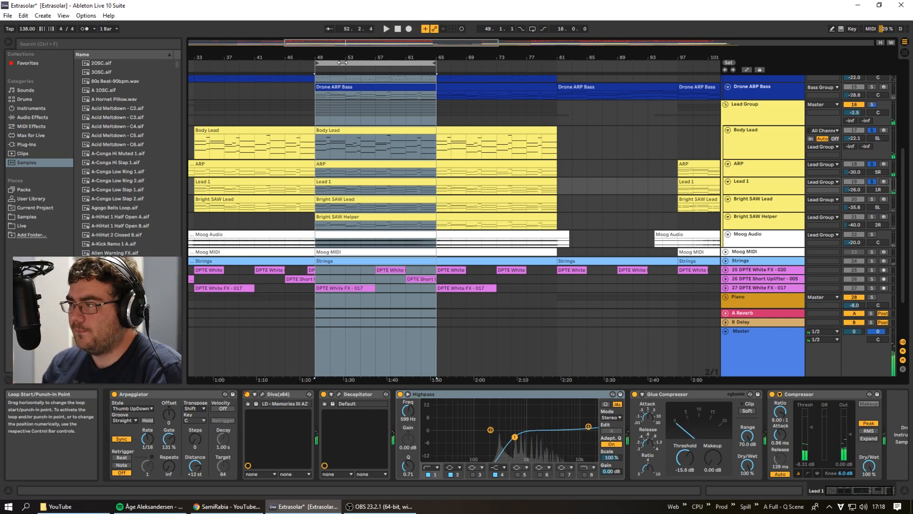
key(space)
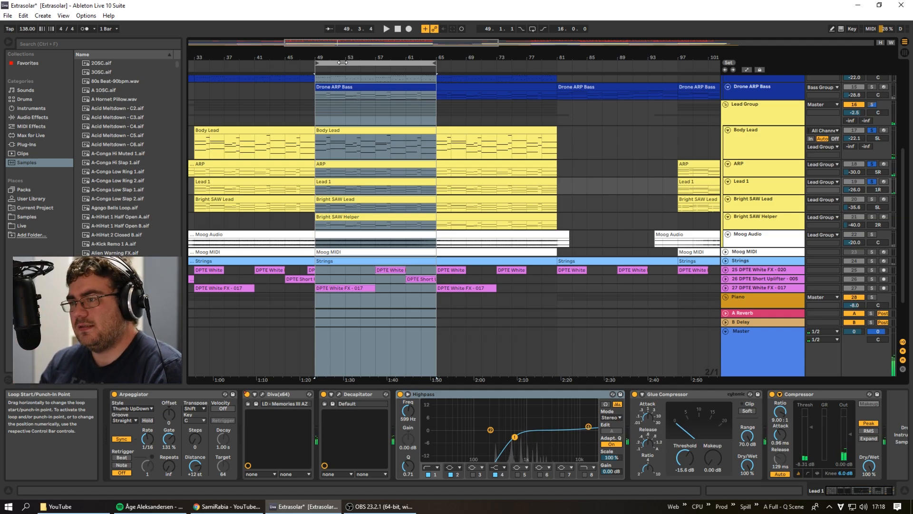
click(872, 199)
click(765, 209)
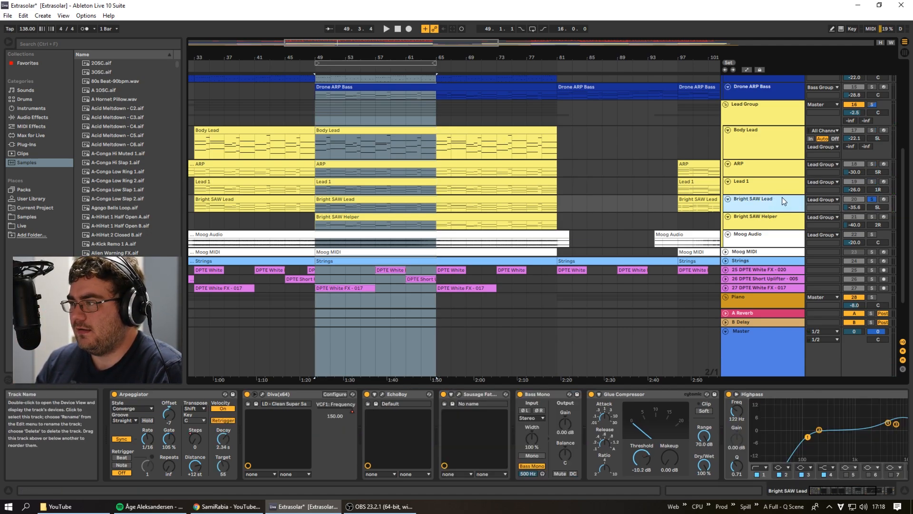
click(872, 104)
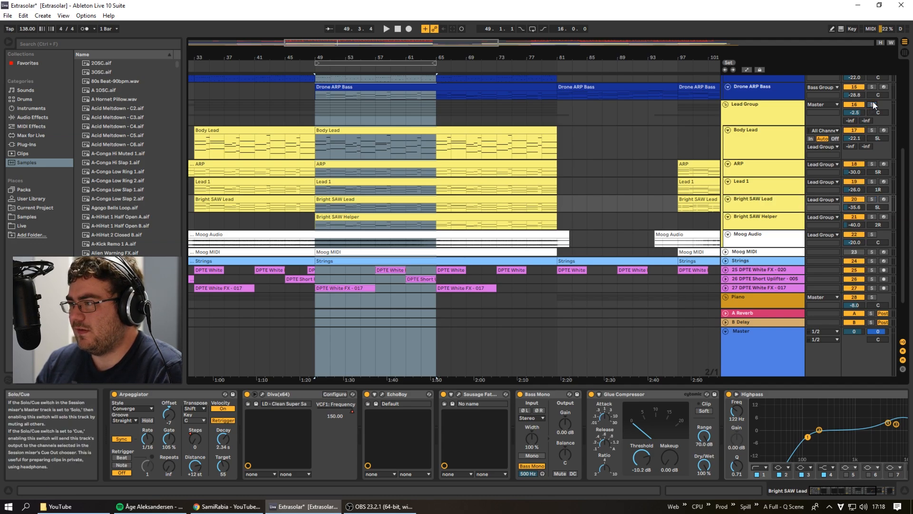
click(872, 105)
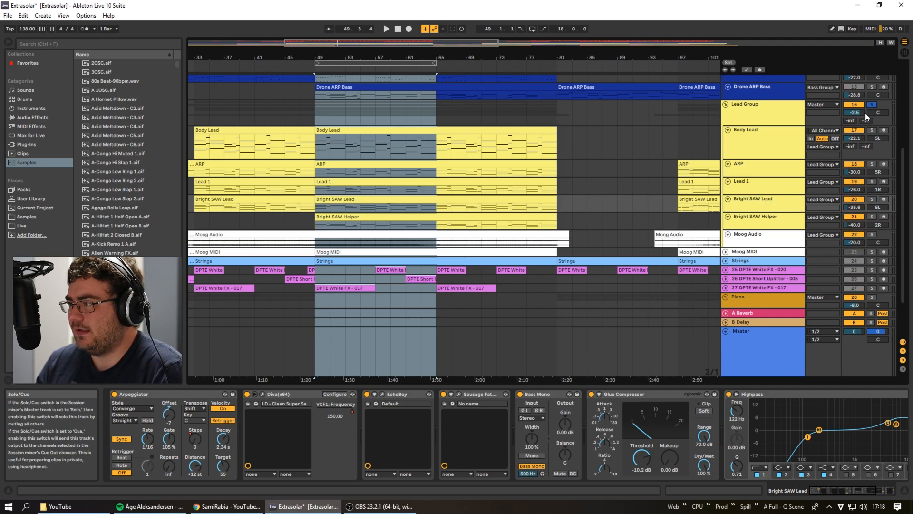
Solo the Bright SAW Lead track and audition it from bar 49
click(764, 213)
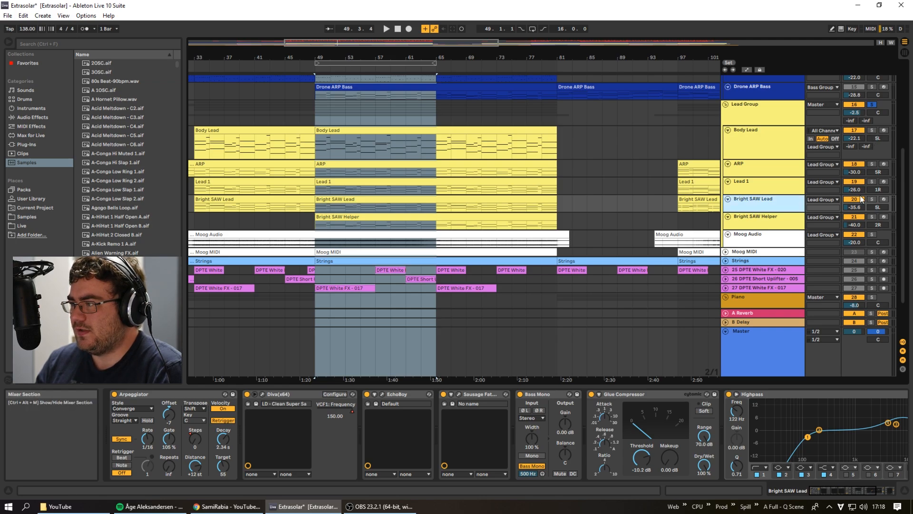
click(872, 200)
key(space)
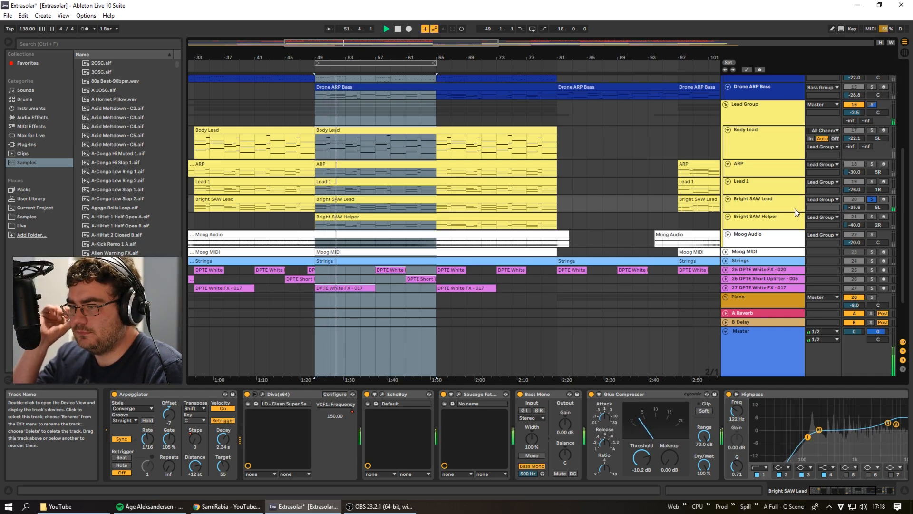
key(space)
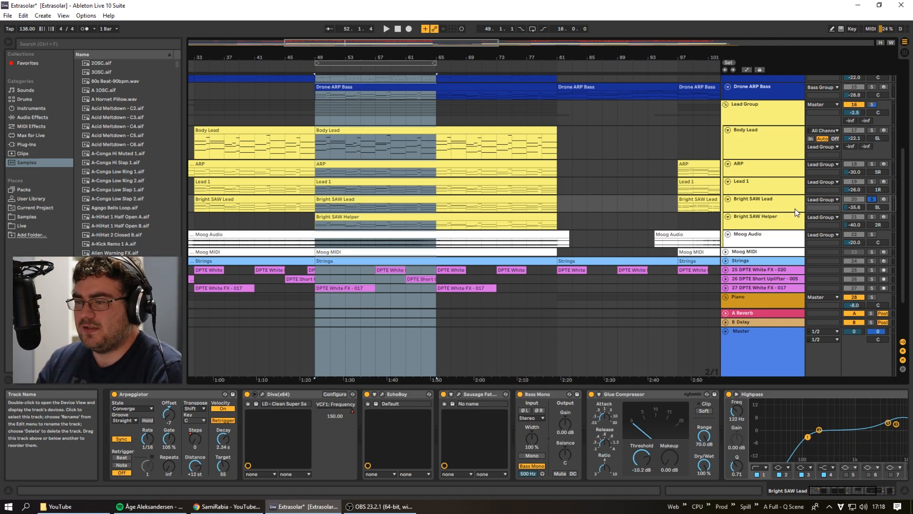
Inspect the Diva instrument on the Bright SAW Lead track, then close its plug-in window
click(262, 394)
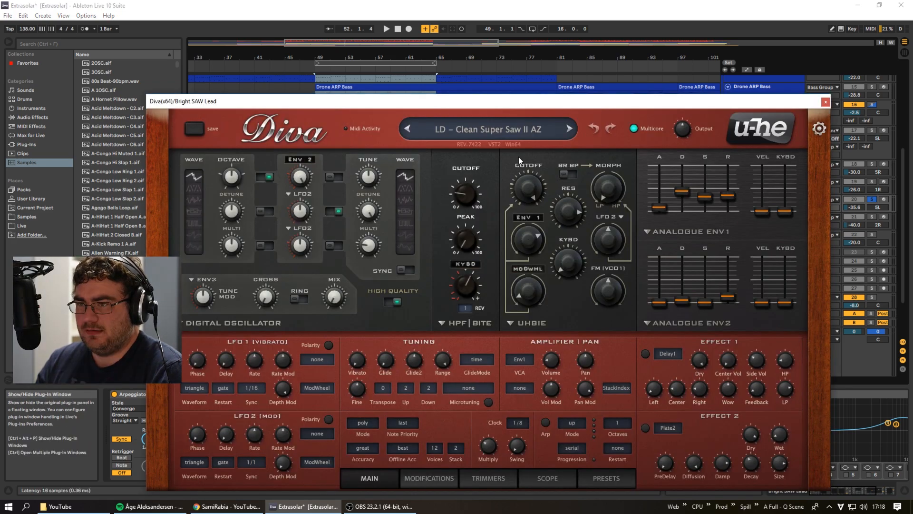
drag(512, 108, 576, 72)
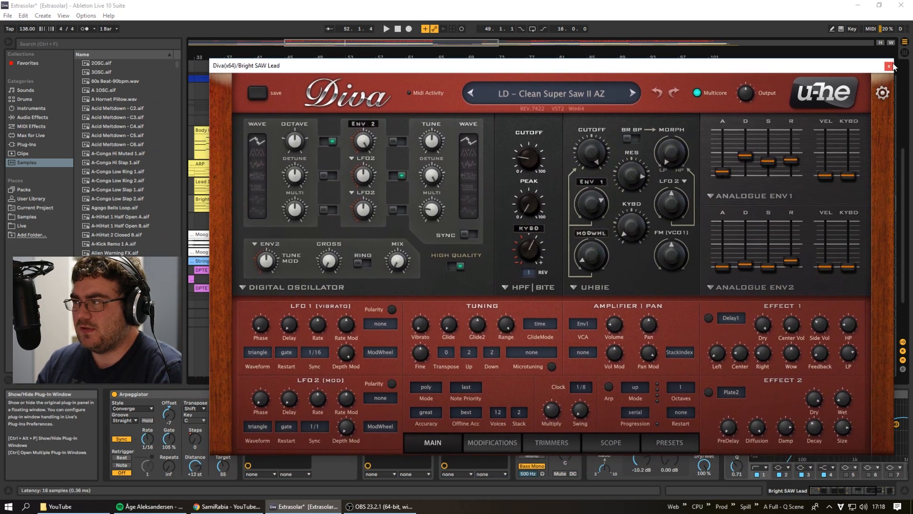
click(889, 66)
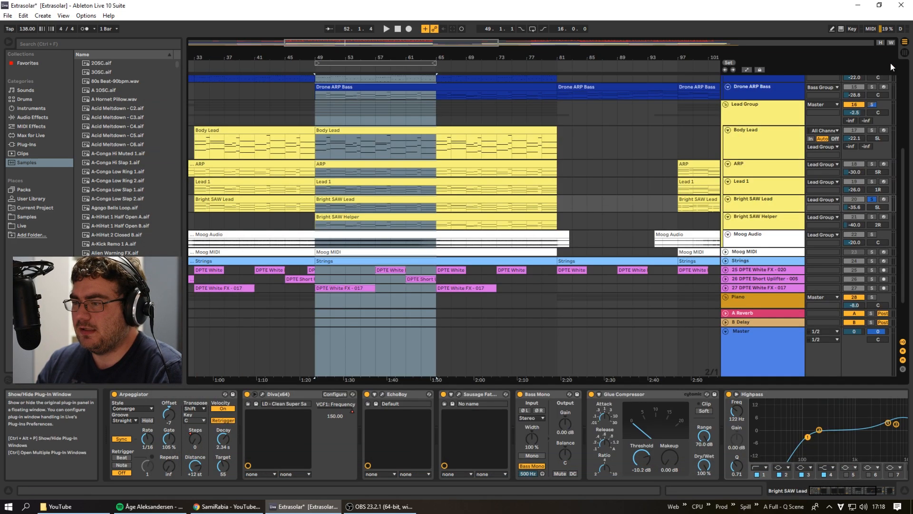
Inspect the EchoBoy and Sausage Fattener settings on Bright SAW Lead and close both plug-in windows
click(381, 393)
drag(277, 83, 475, 93)
drag(322, 98, 345, 105)
click(654, 95)
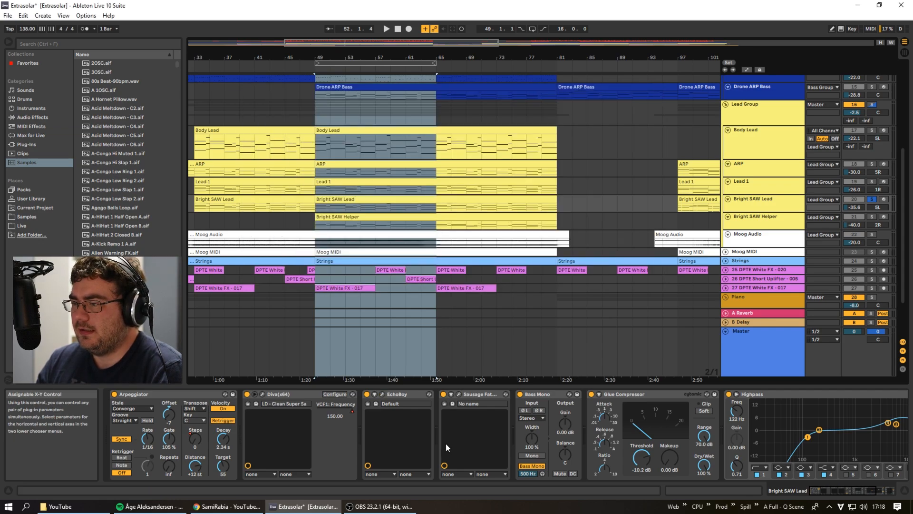
click(459, 395)
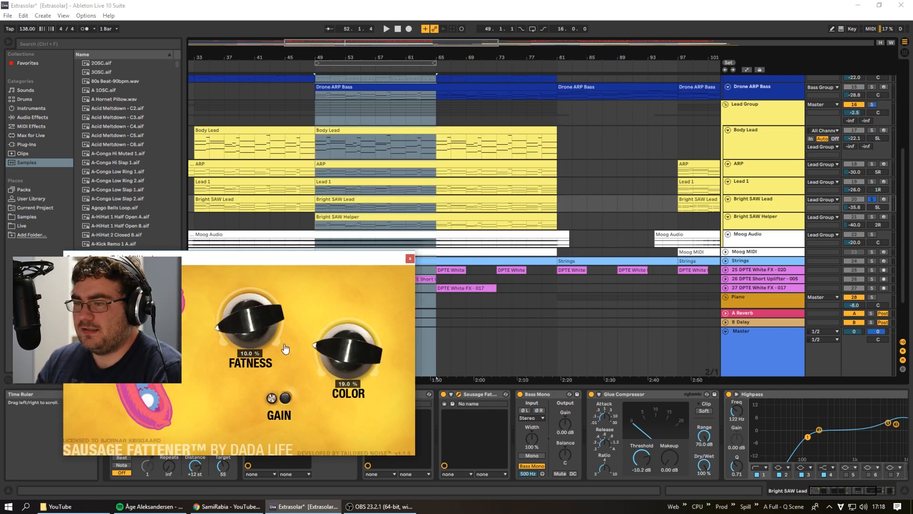
drag(271, 256, 617, 201)
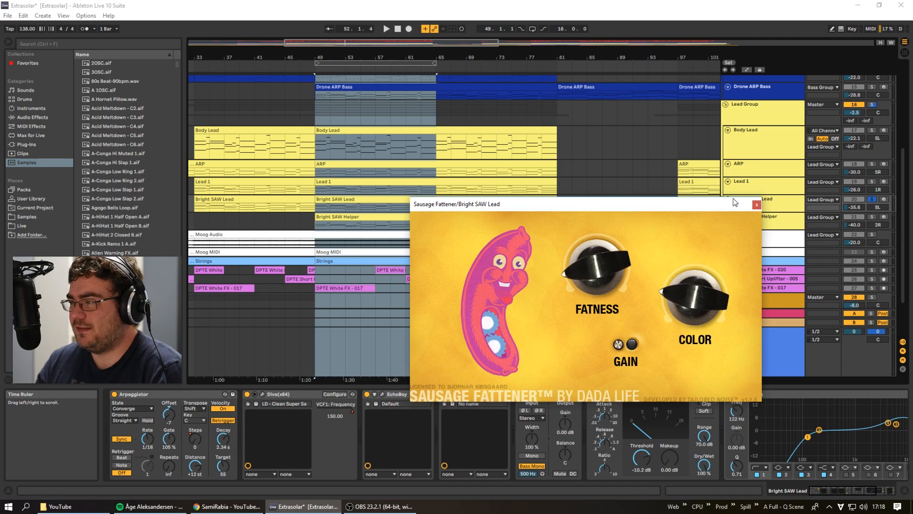
click(756, 205)
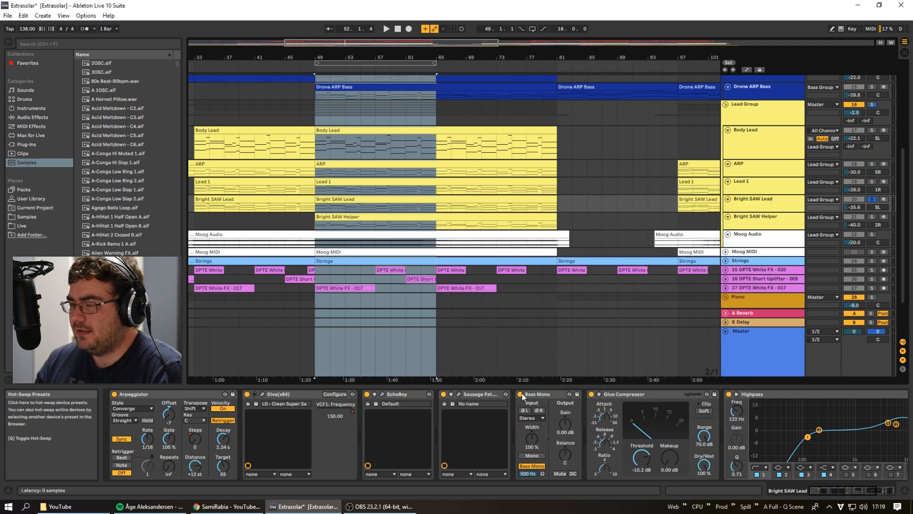
Review the Bass Mono, Highpass EQ and final Compressor devices in Bright SAW Lead's chain
click(552, 395)
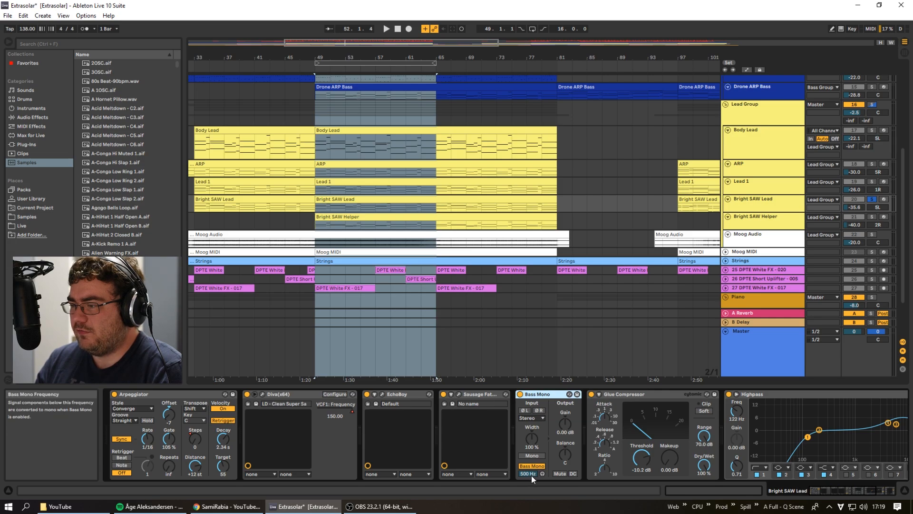
click(774, 419)
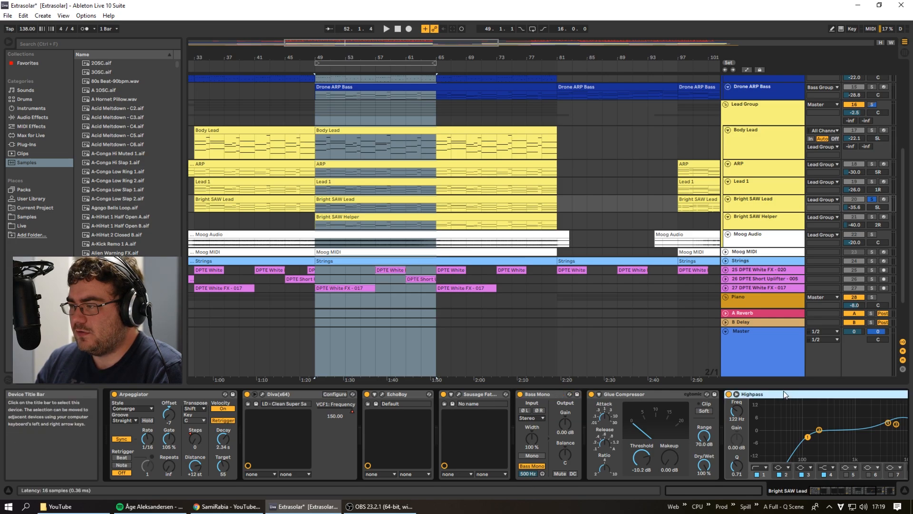
click(765, 474)
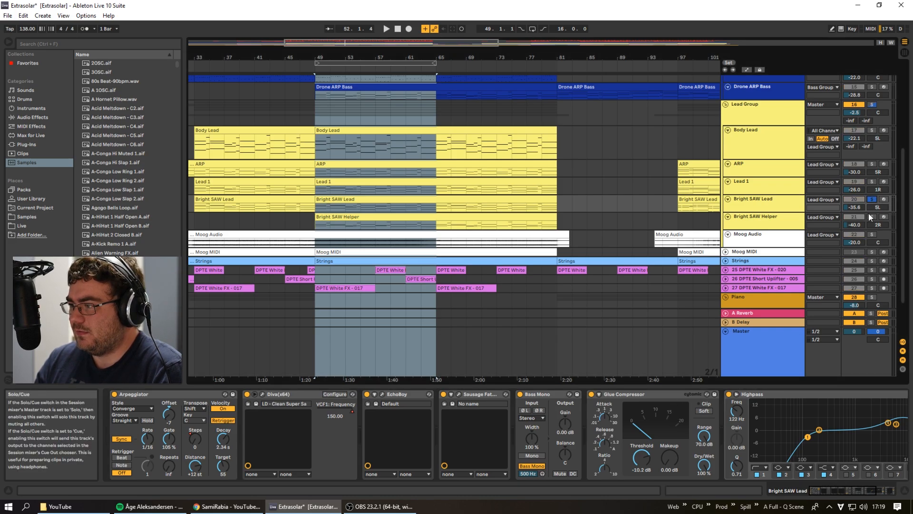
drag(834, 490, 874, 483)
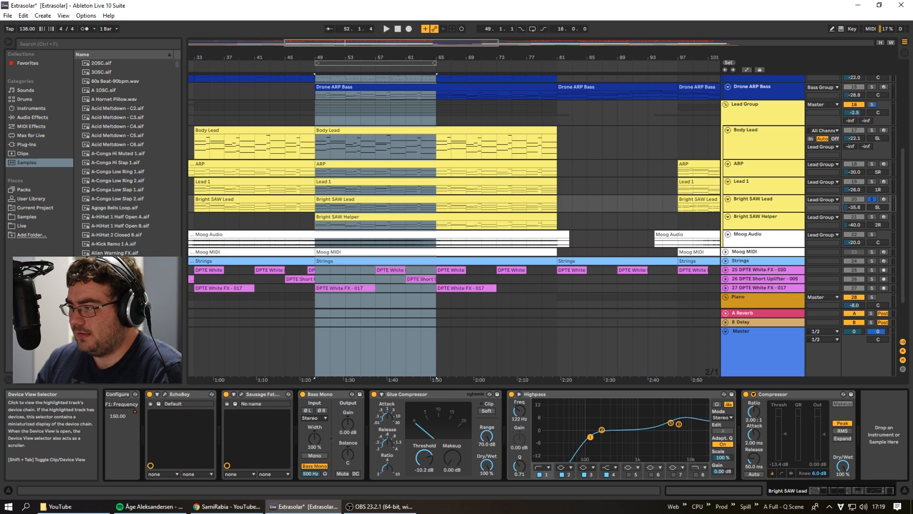
click(584, 395)
click(784, 395)
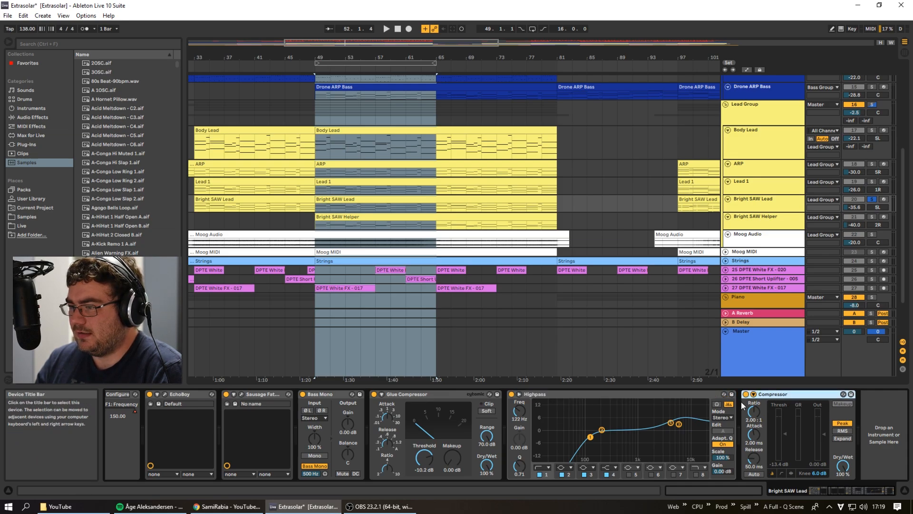
click(595, 394)
drag(584, 396, 395, 407)
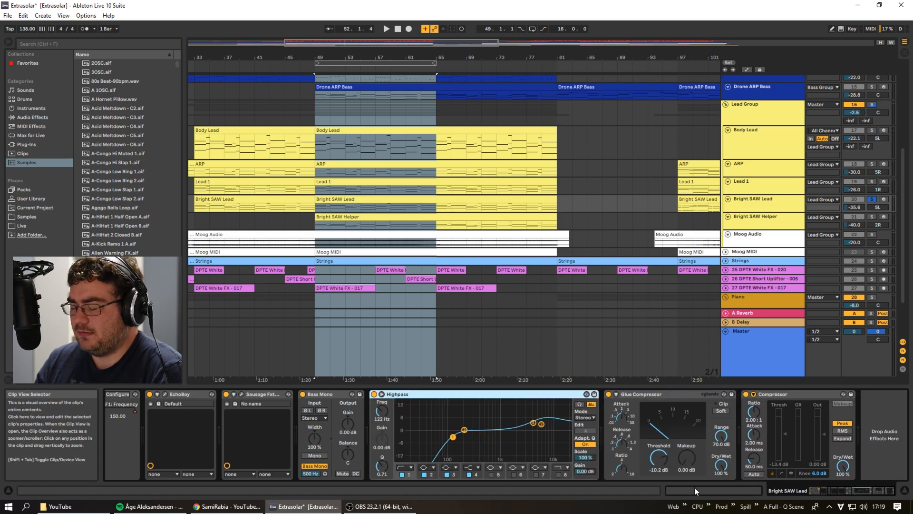
click(770, 205)
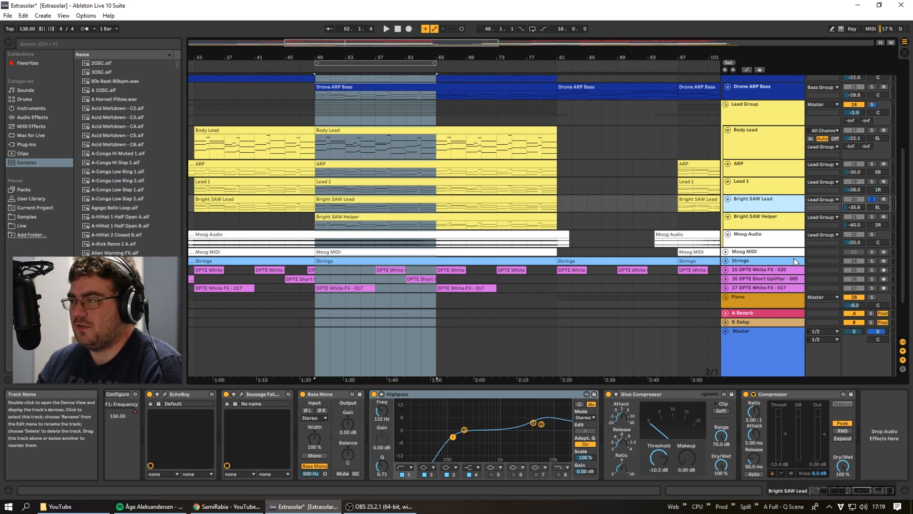
Solo Bright SAW Helper together with Bright SAW Lead, show the Helper's devices and play both from bar 49
click(871, 217)
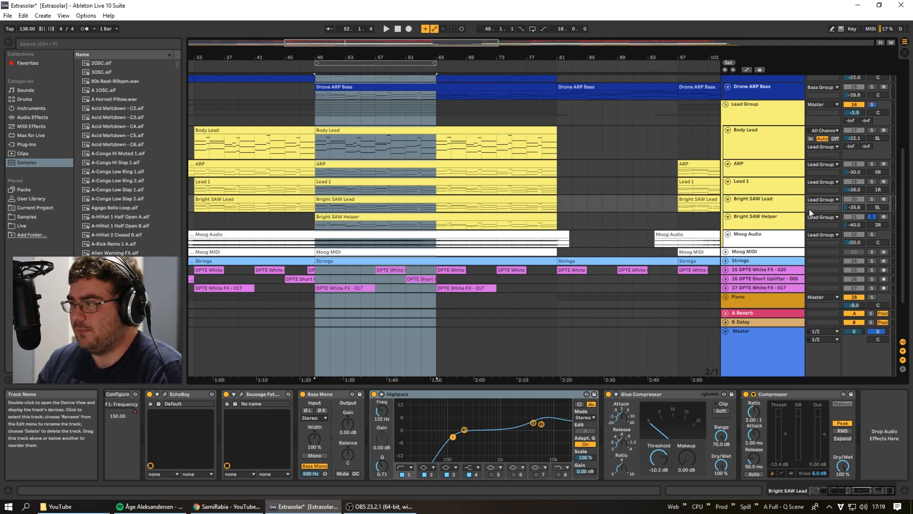
ctrl+click(872, 200)
click(766, 210)
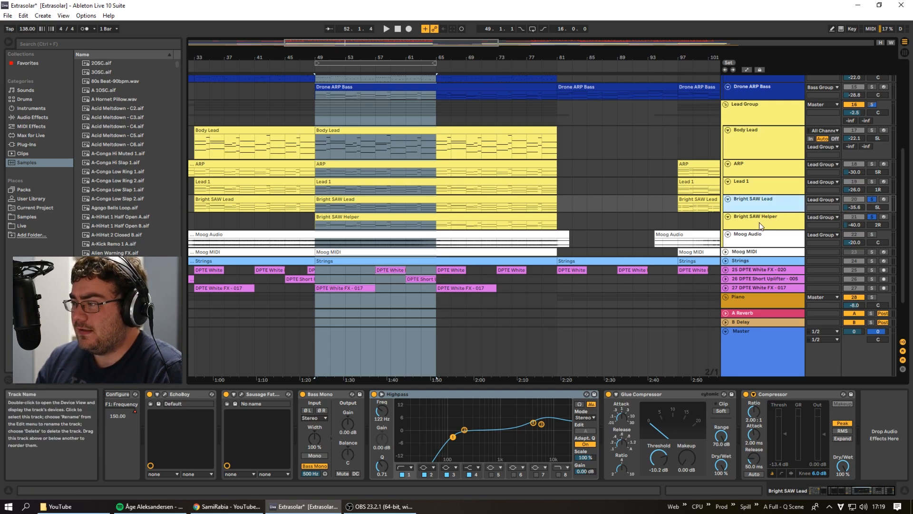
click(760, 226)
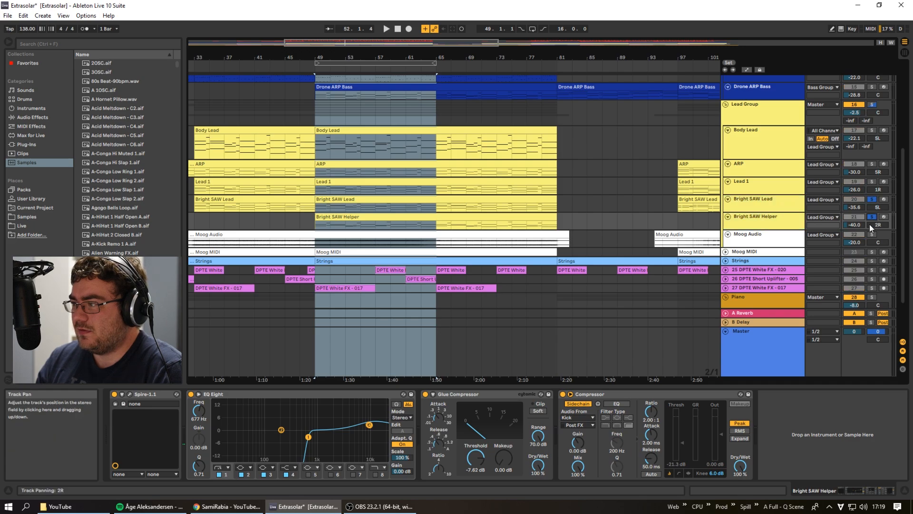
key(space)
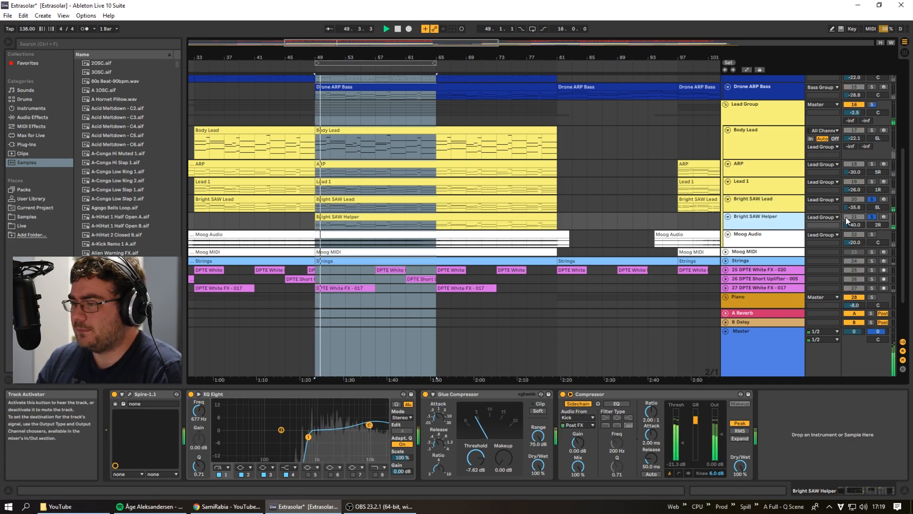
Audition Bright SAW Helper on its own, then clear all soloing and briefly replay the full mix from bar 49
click(872, 217)
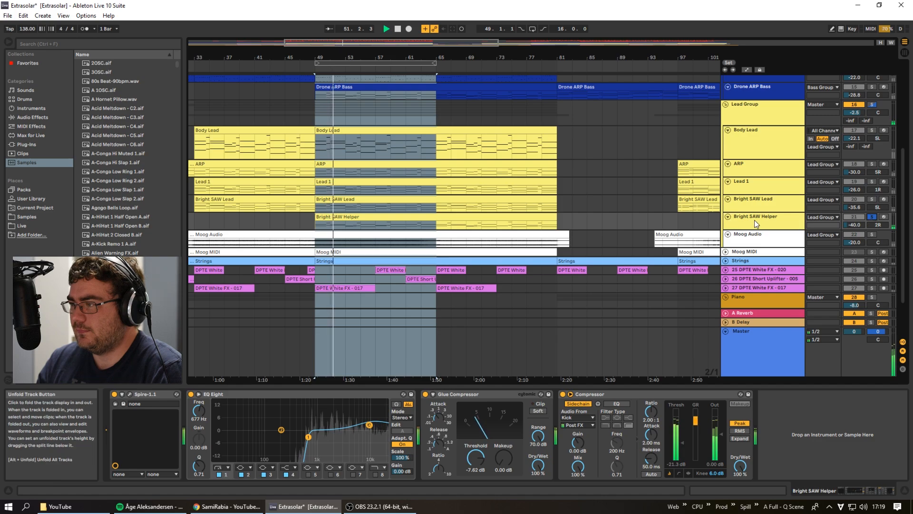
key(space)
key(space)
click(873, 200)
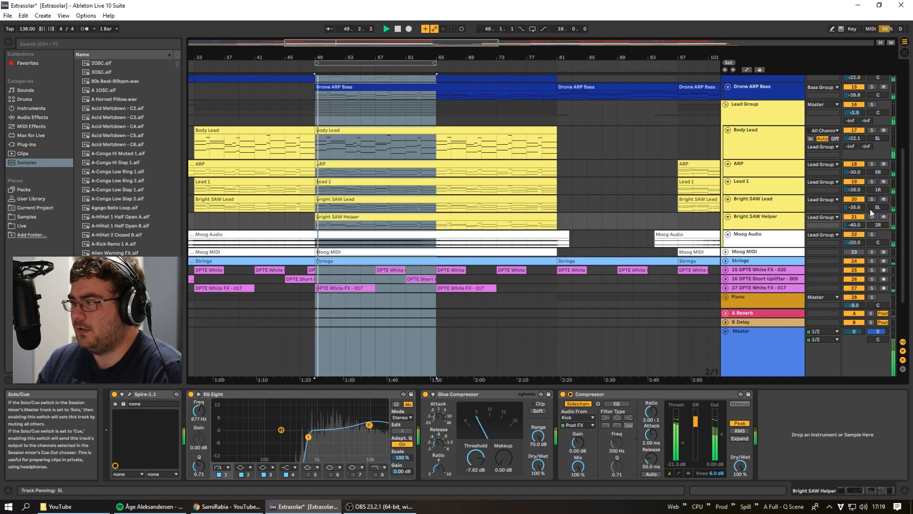
key(space)
Show the Moog MIDI and Moog Audio device chains, then solo Moog Audio and audition it from bar 49
click(778, 252)
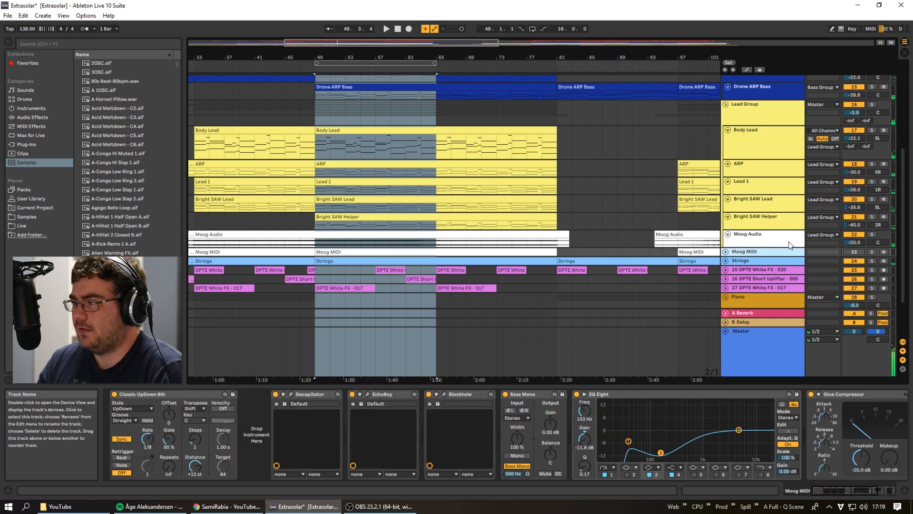
click(785, 240)
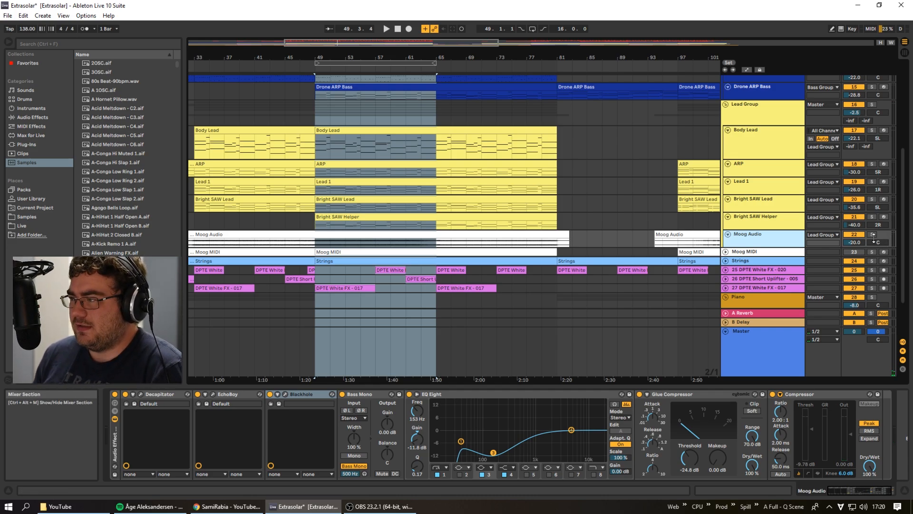
click(872, 234)
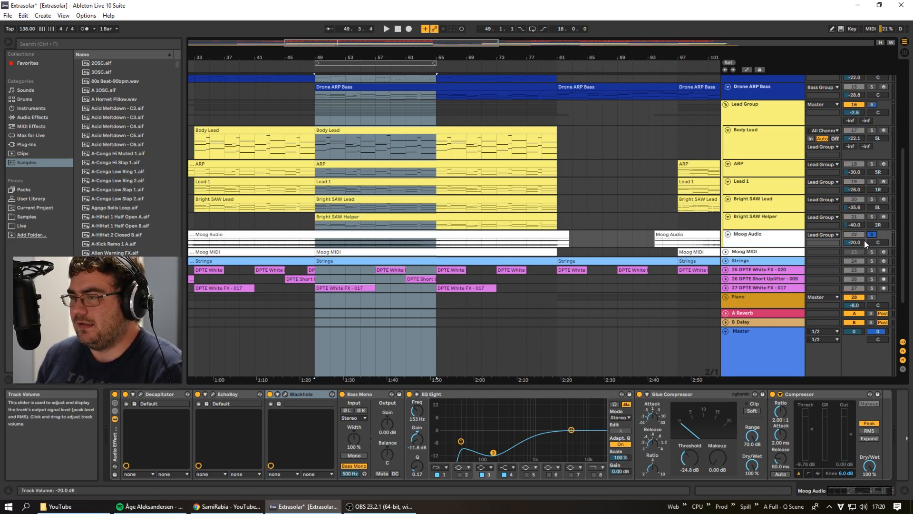
drag(389, 45, 365, 80)
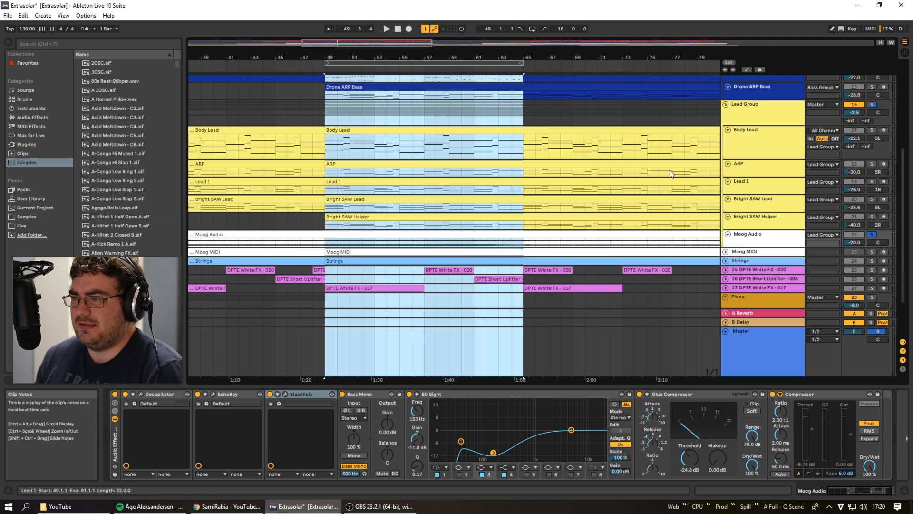
key(space)
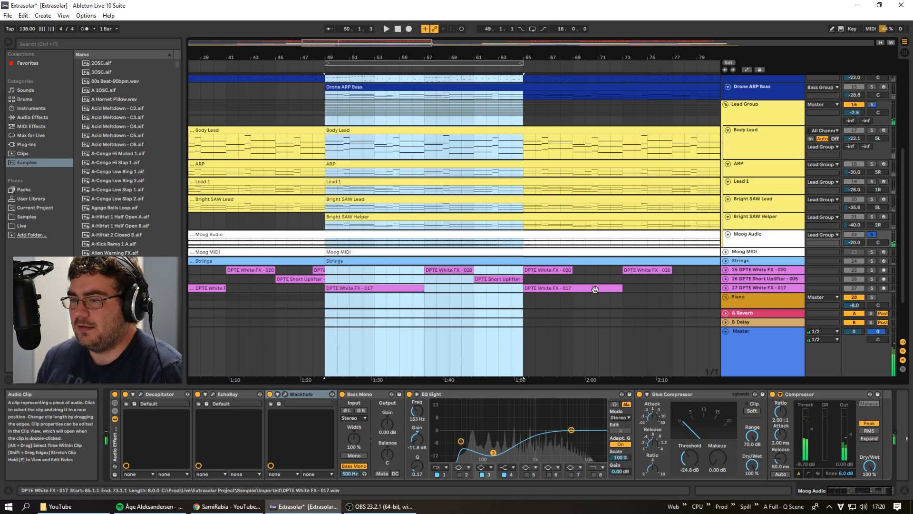
Compare Moog Audio from bar 49 with its effect rack turned off and with the rack turned back on
click(106, 393)
click(114, 394)
key(space)
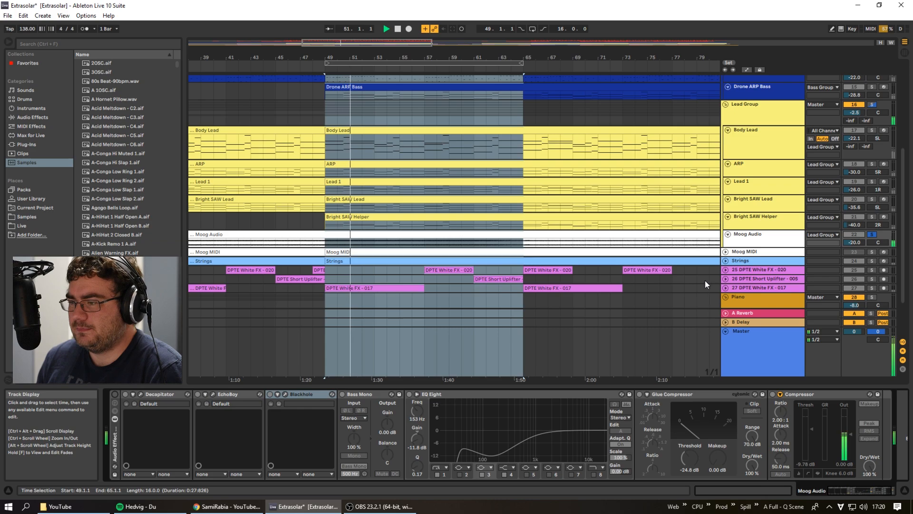
key(space)
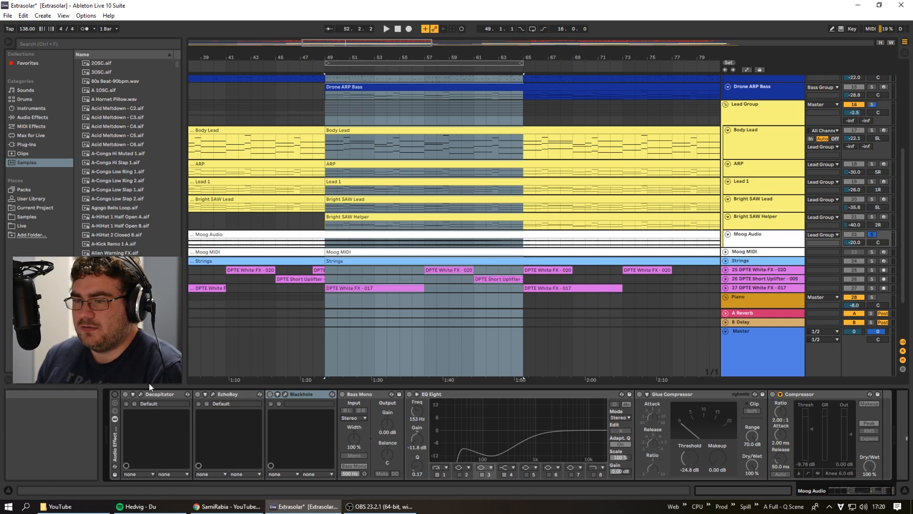
click(115, 394)
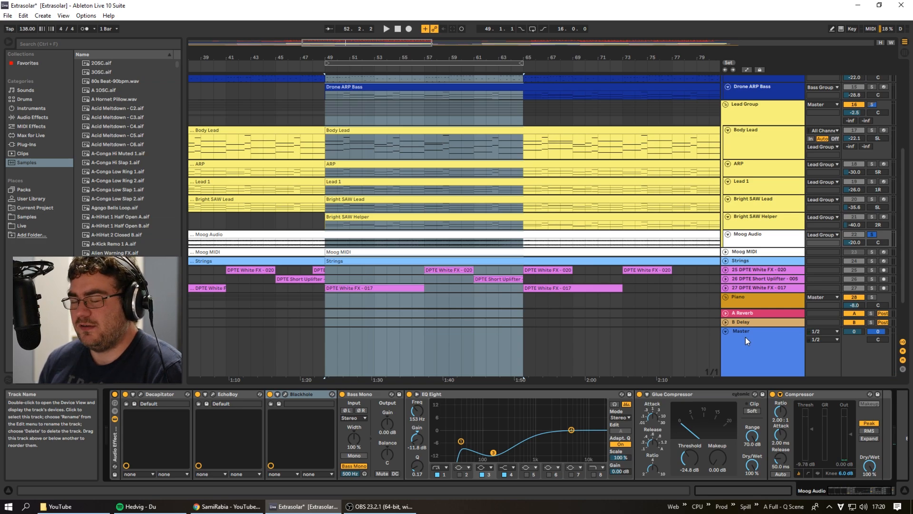
key(space)
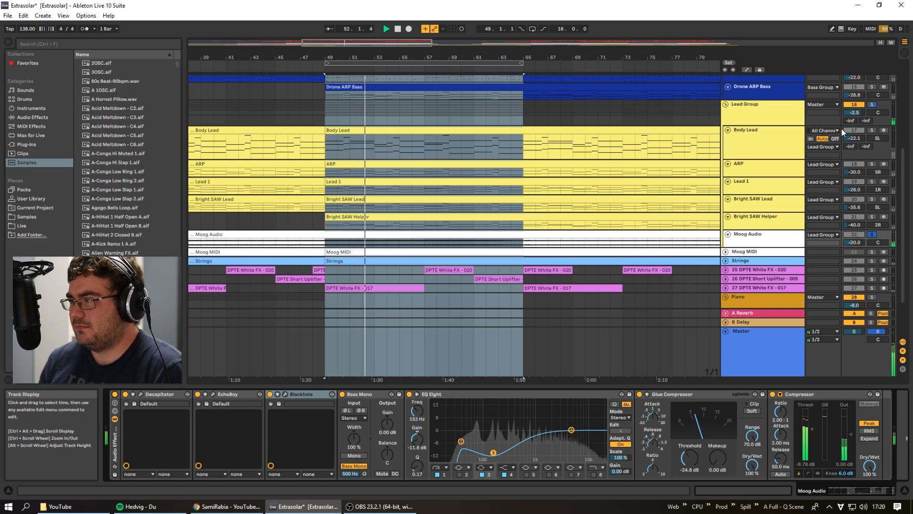
Switch the soloing from Moog Audio to the whole Lead Group and add the Bass Group during playback
click(874, 105)
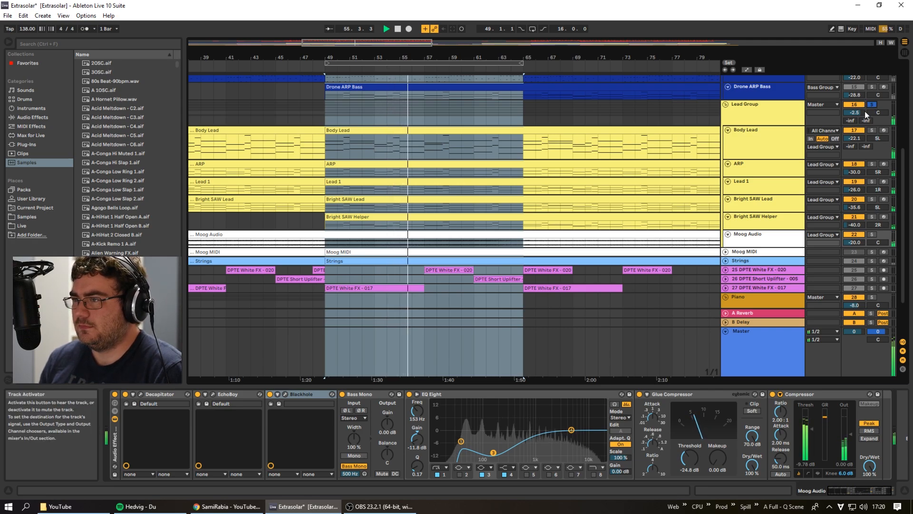
scroll(808, 274, up, 4)
scroll(808, 270, up, 4)
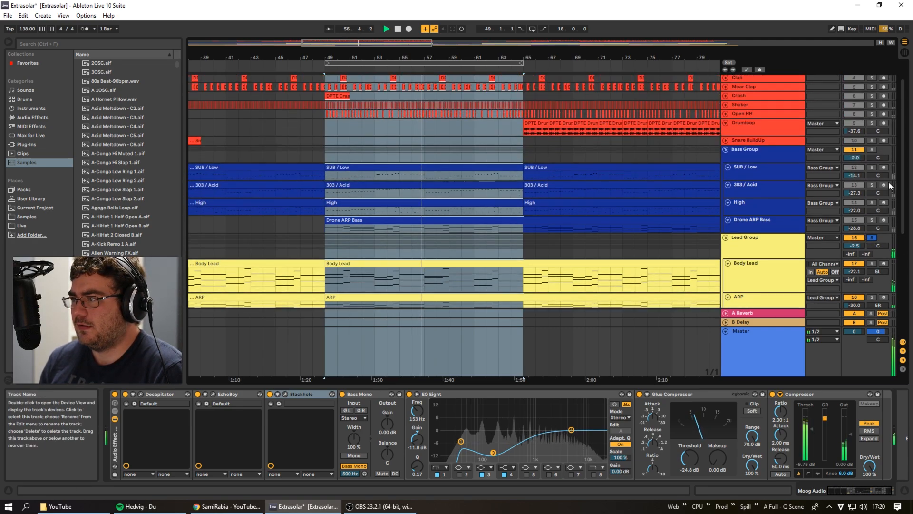
click(874, 150)
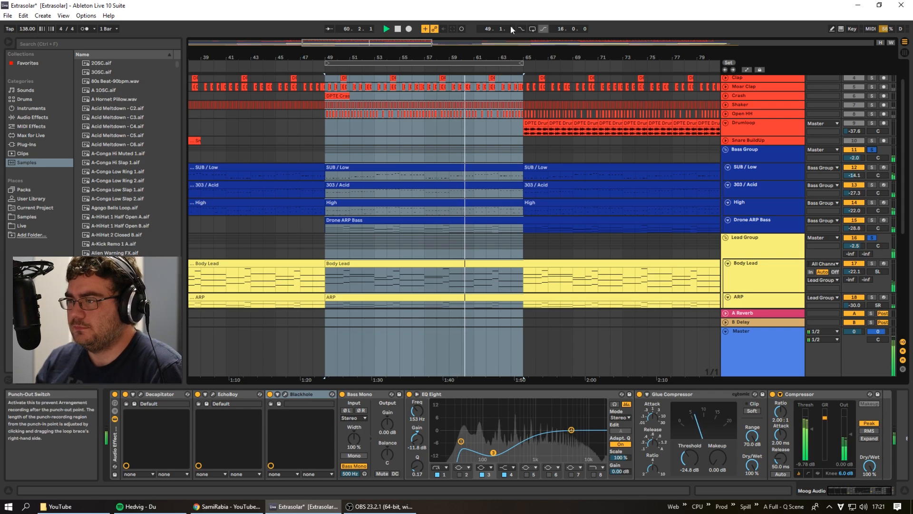
Clear the group soloing to hear the full mix, then stop playback and return to the Lead Group tracks
scroll(708, 149, down, 3)
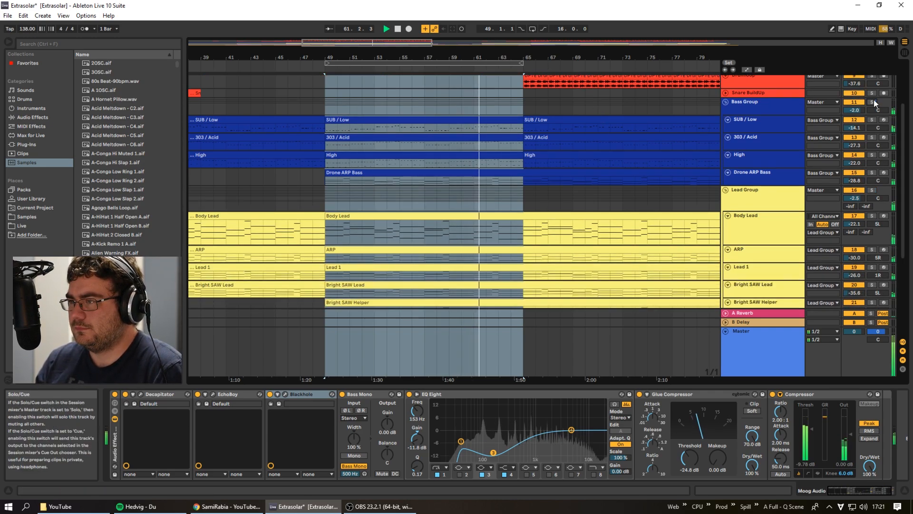
drag(512, 56, 536, 40)
key(space)
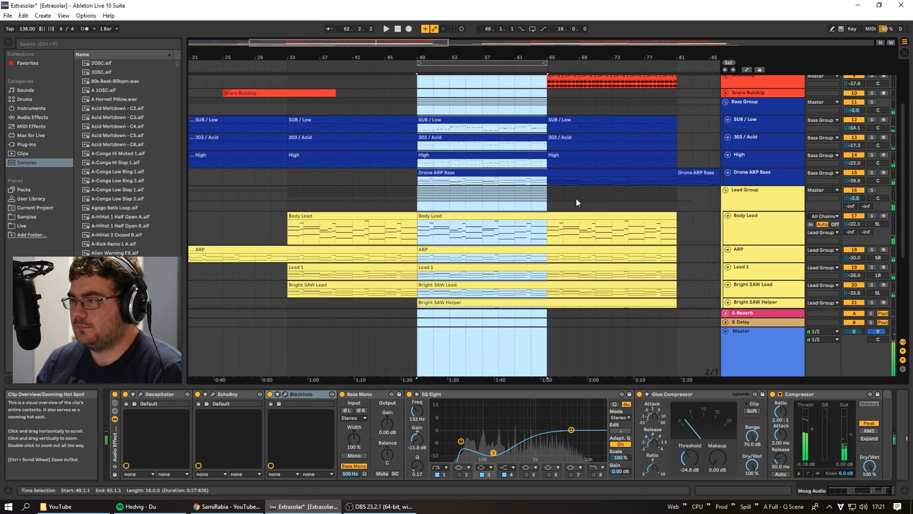
scroll(637, 205, down, 3)
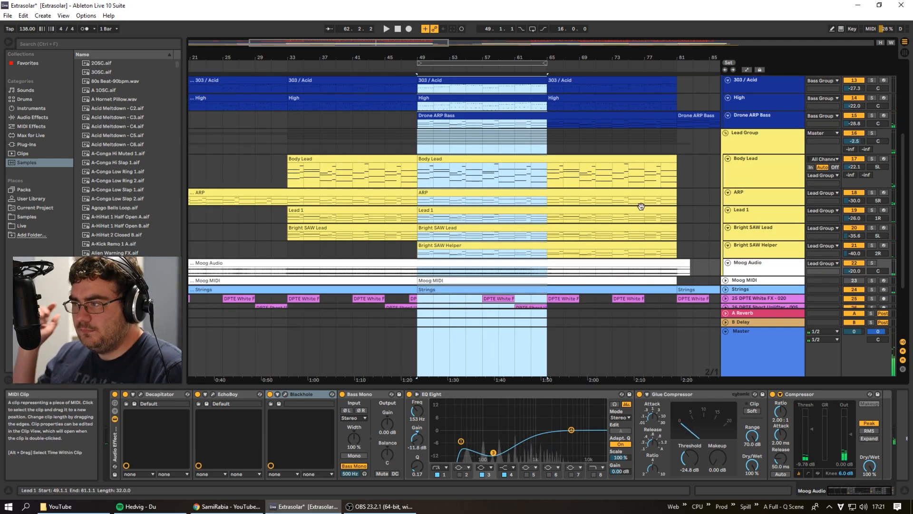
Move the 16-bar loop to bar 129, extend its start back to bar 128 and briefly play the mix
scroll(642, 194, down, 5)
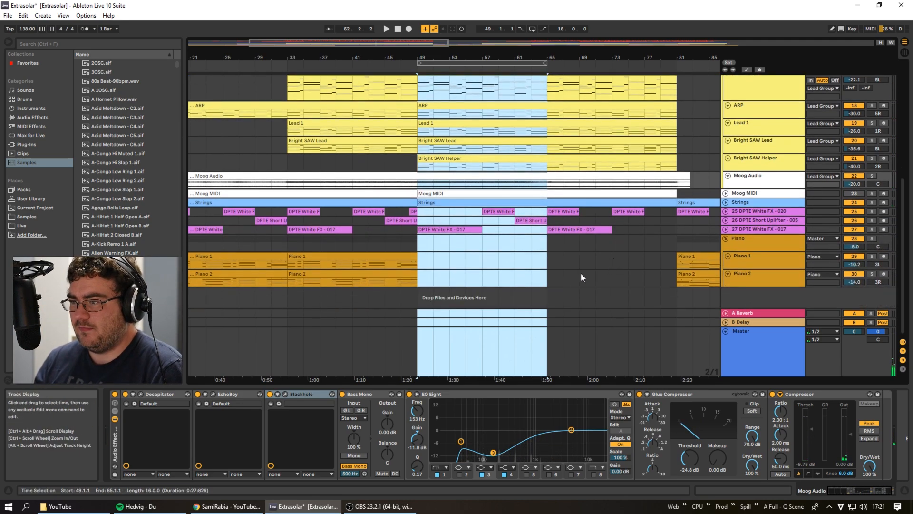
drag(453, 44, 452, 25)
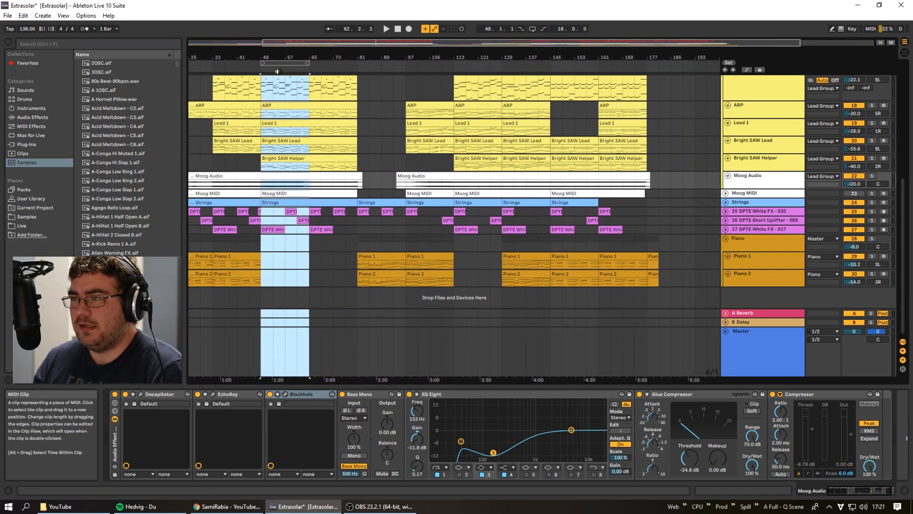
drag(283, 75, 550, 71)
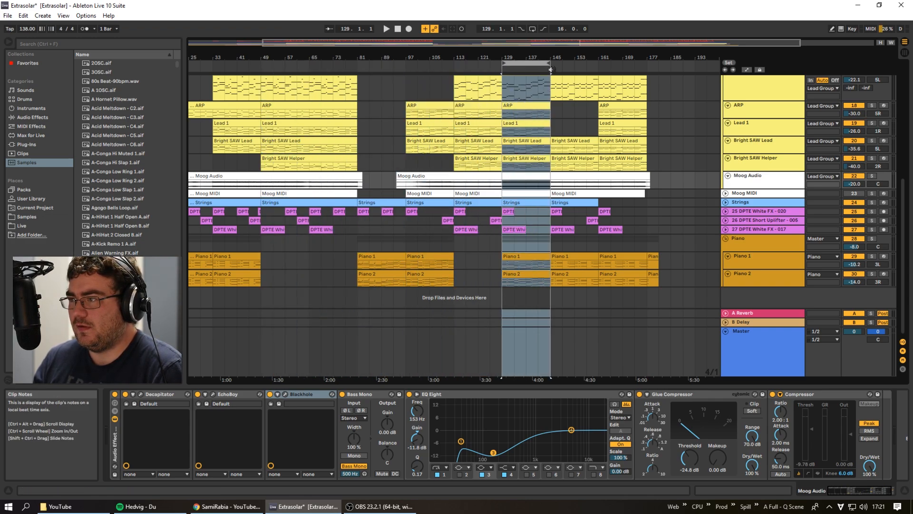
key(z)
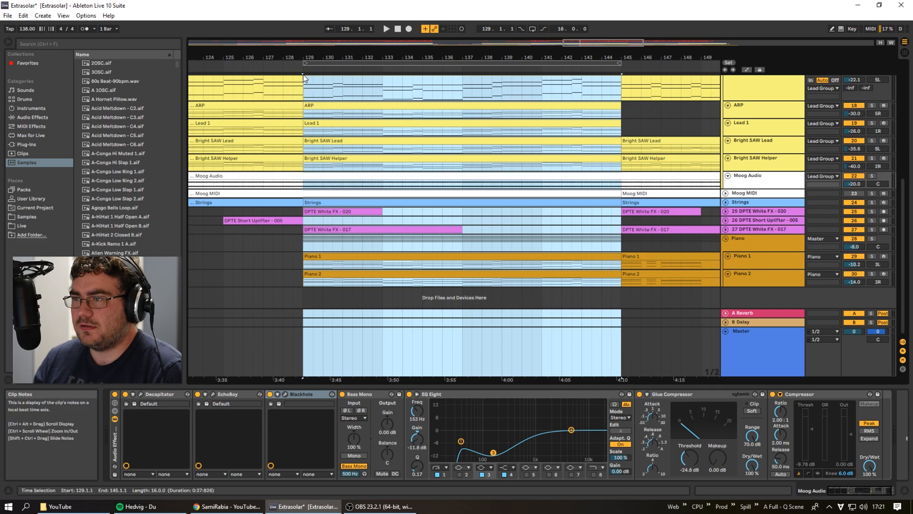
drag(304, 63, 281, 65)
key(space)
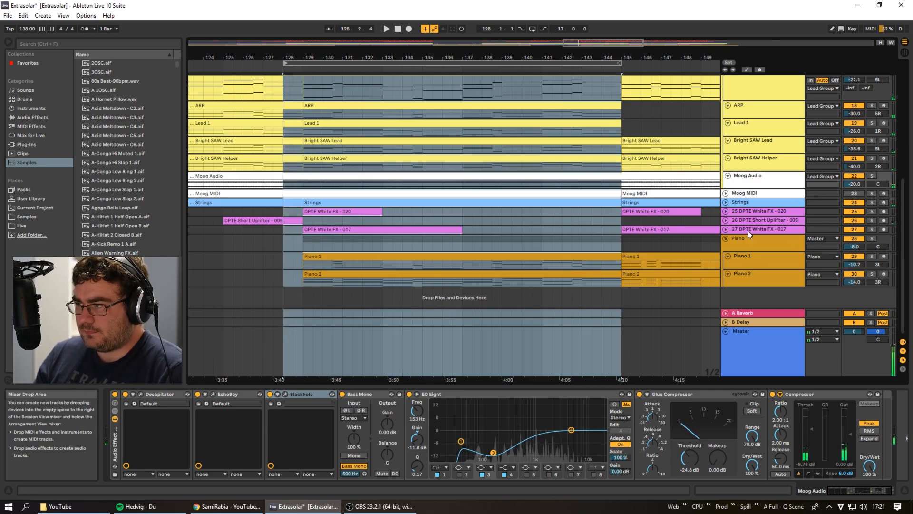
Show the Strings track's device chain, then solo Strings and audition it from bar 128
click(744, 203)
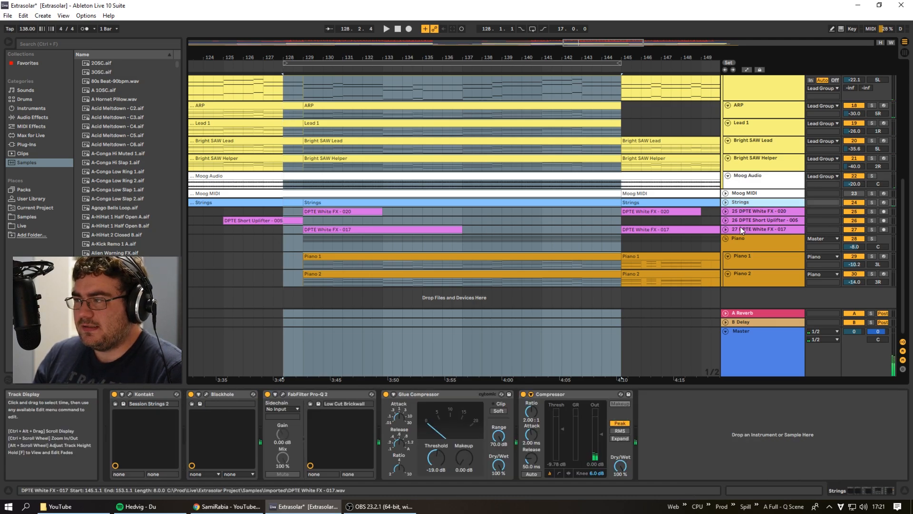
click(872, 203)
key(space)
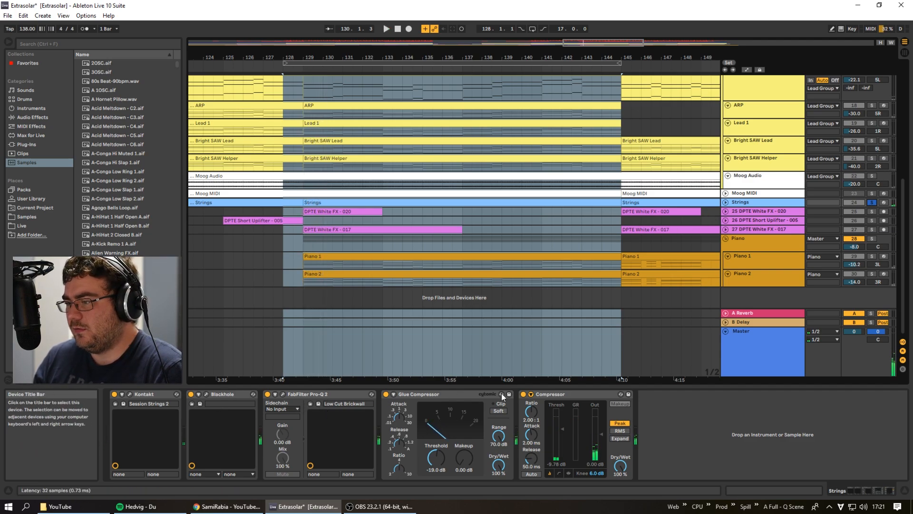
Solo the three DPTE effects tracks together in place of Strings, audition them from bar 128, then clear their soloing
click(783, 209)
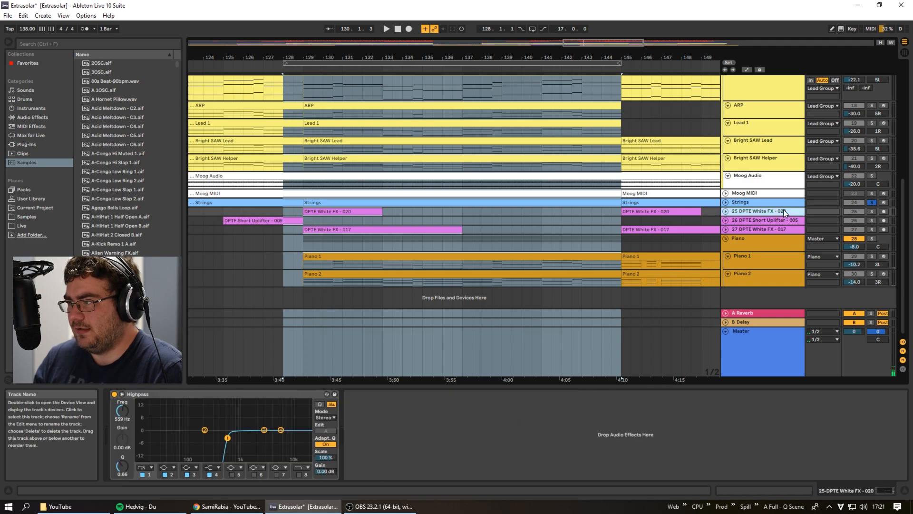
shift+click(758, 232)
click(873, 211)
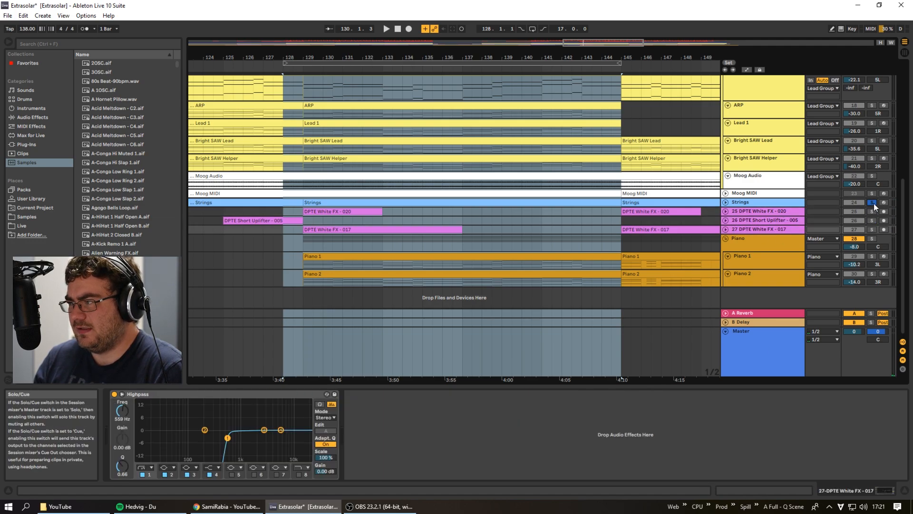
key(space)
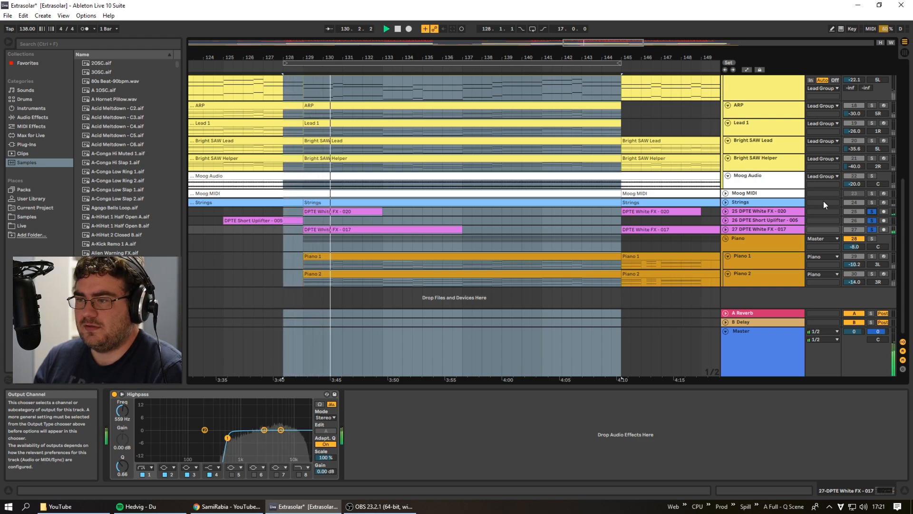
key(space)
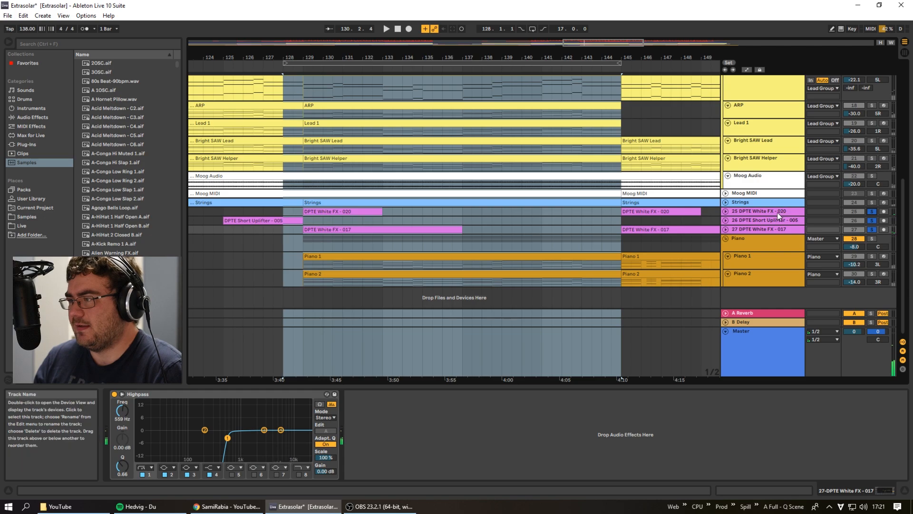
click(873, 211)
Show the Piano group's devices, solo the group from bar 128 and add the Bass Group to the solo during playback
click(769, 245)
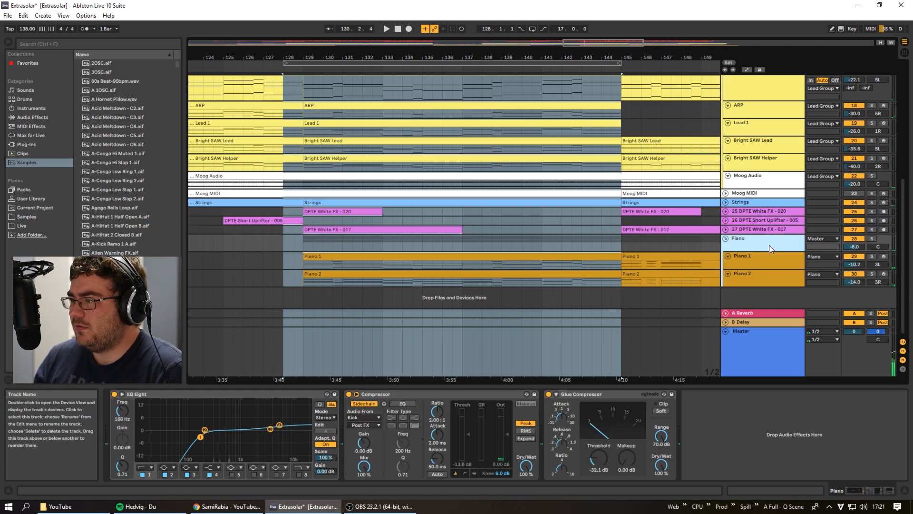
click(872, 239)
scroll(904, 184, up, 4)
key(space)
scroll(904, 180, up, 3)
click(872, 137)
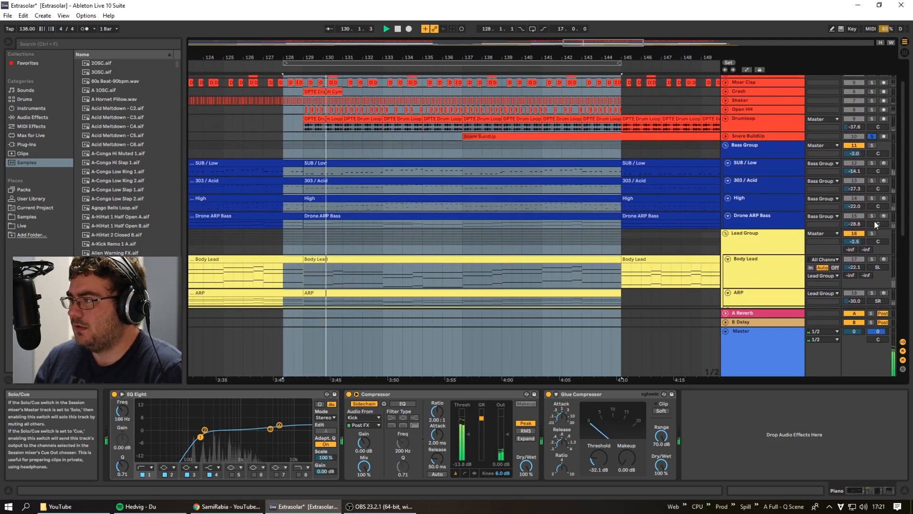
click(871, 145)
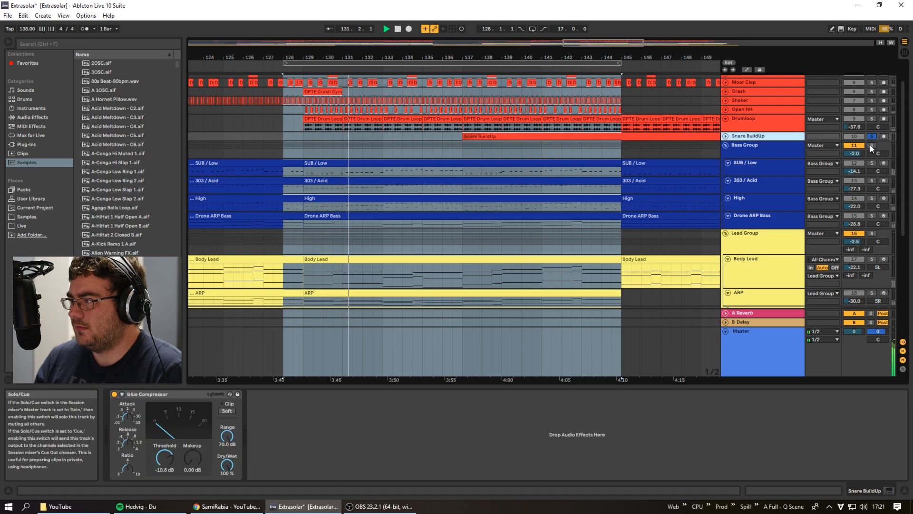
scroll(904, 180, up, 2)
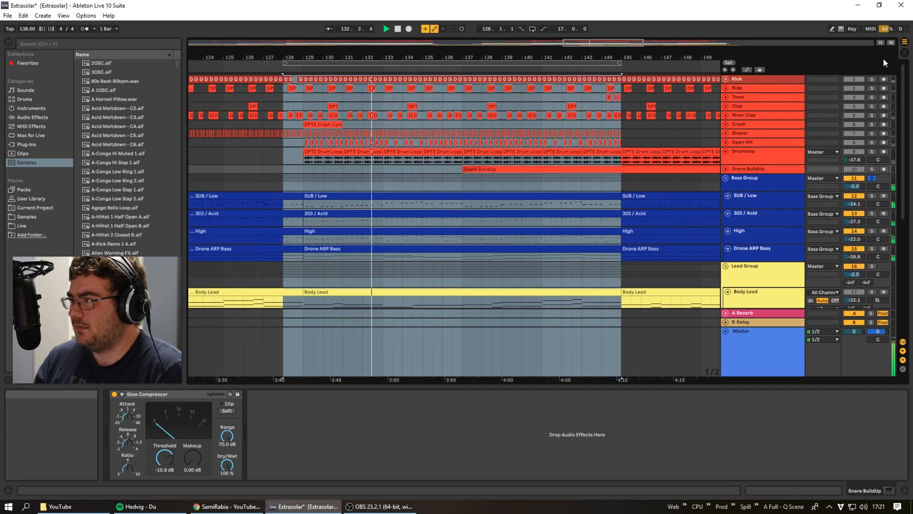
Review the Piano 1 and Piano 2 device chains, including EchoBoy and Blackhole, then clear the Piano group's solo
scroll(904, 100, down, 5)
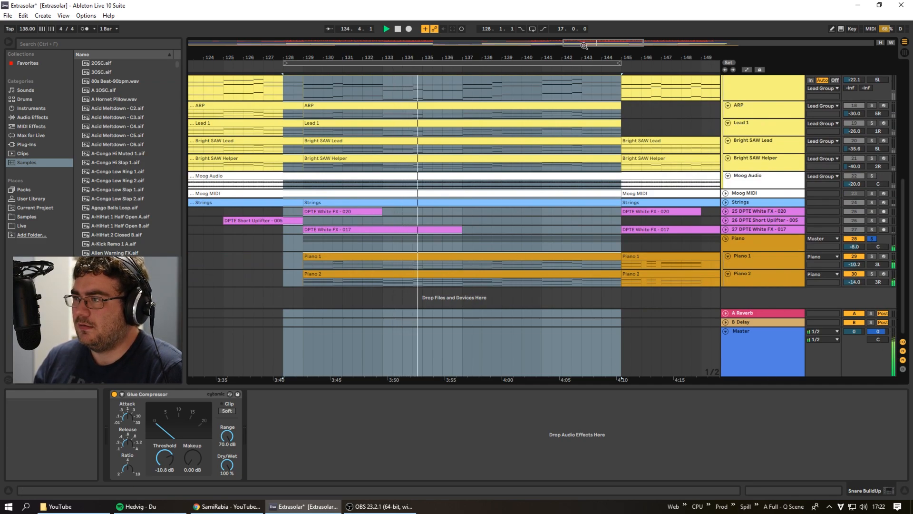
drag(465, 49, 441, 44)
click(757, 261)
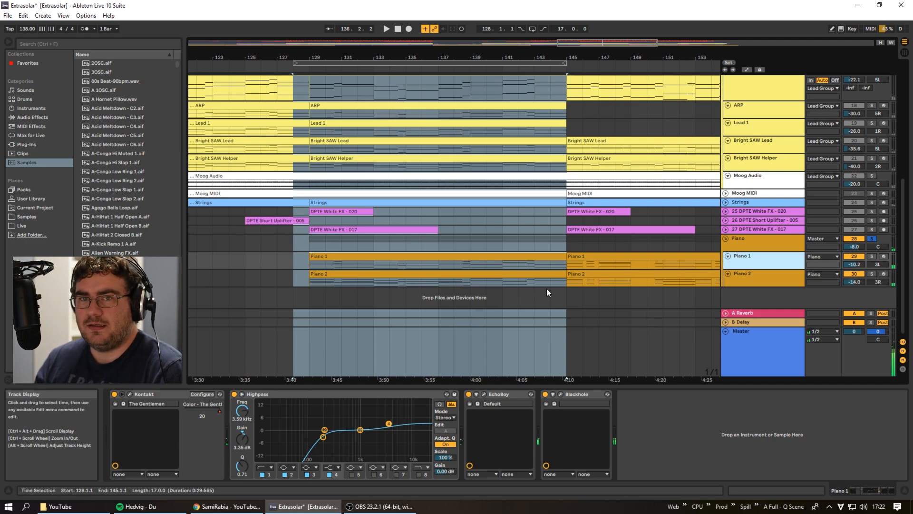
click(752, 275)
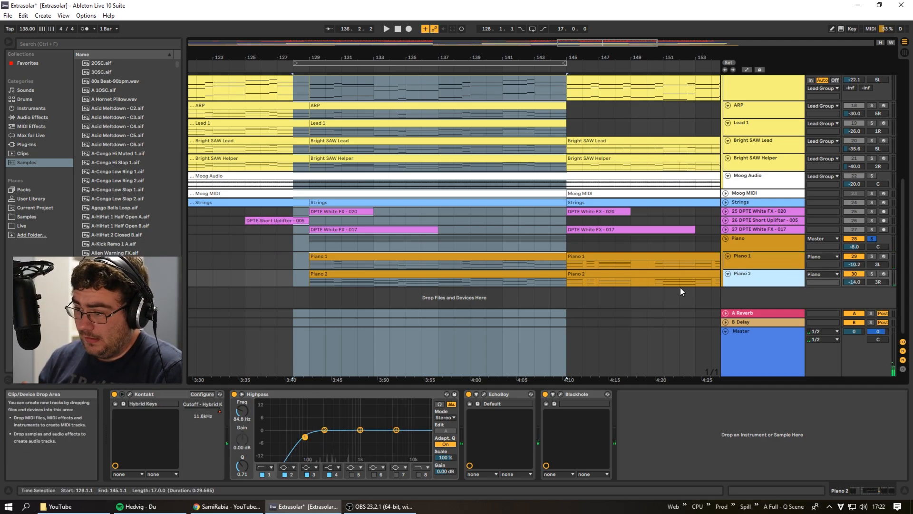
click(509, 394)
click(568, 395)
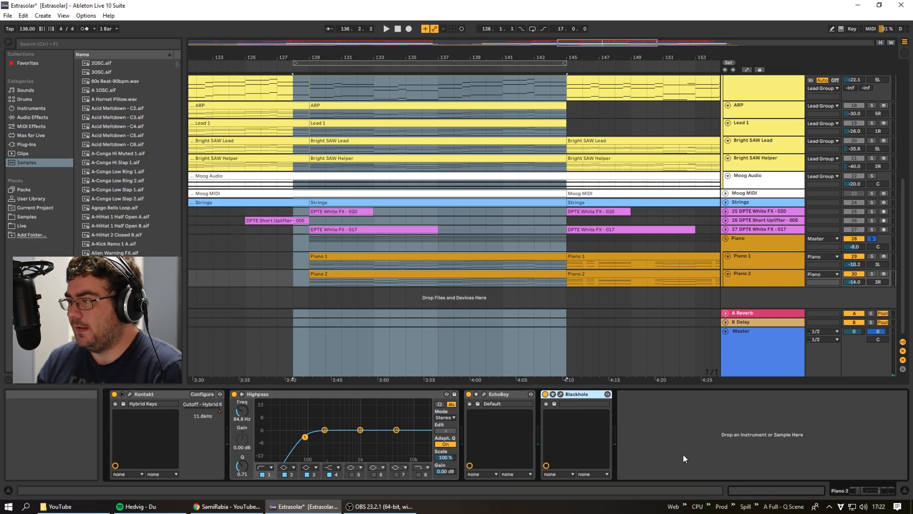
click(872, 239)
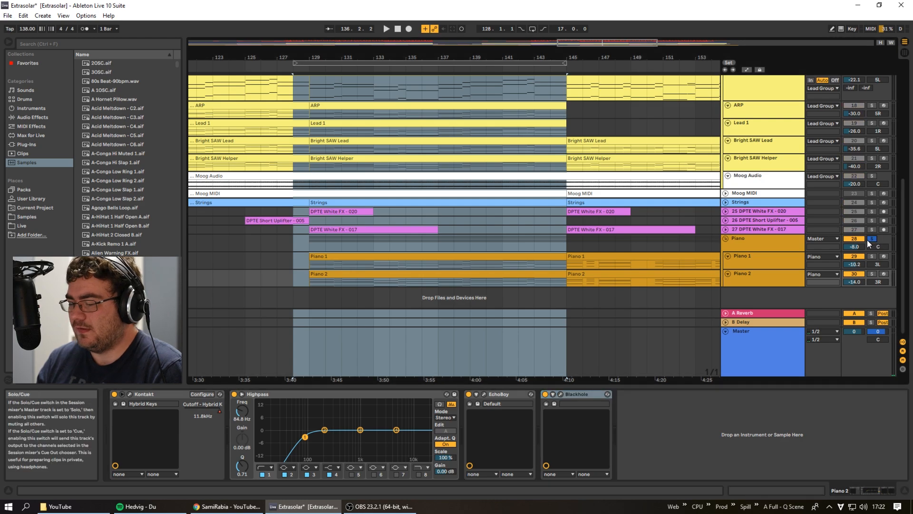
click(875, 239)
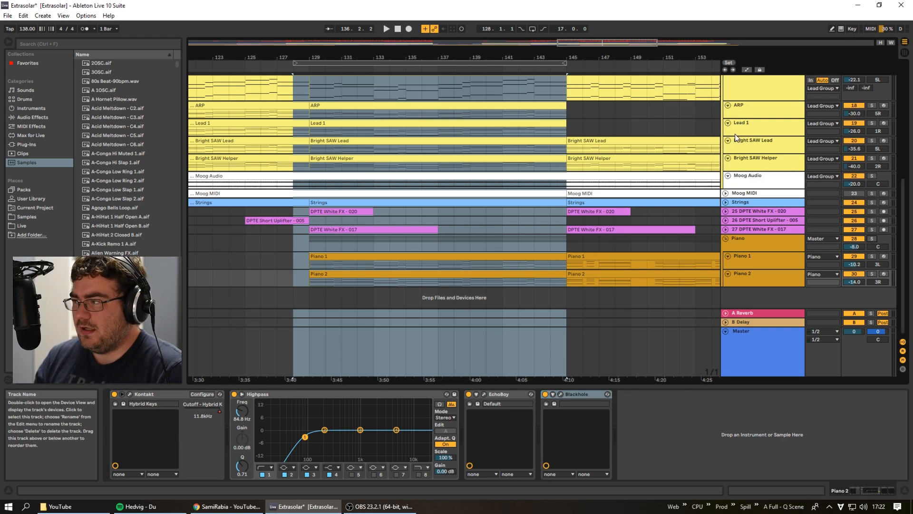
Show the Master track's device chain with the GW MixCentric window open, and move the 17-bar loop to bar 129
scroll(570, 191, up, 10)
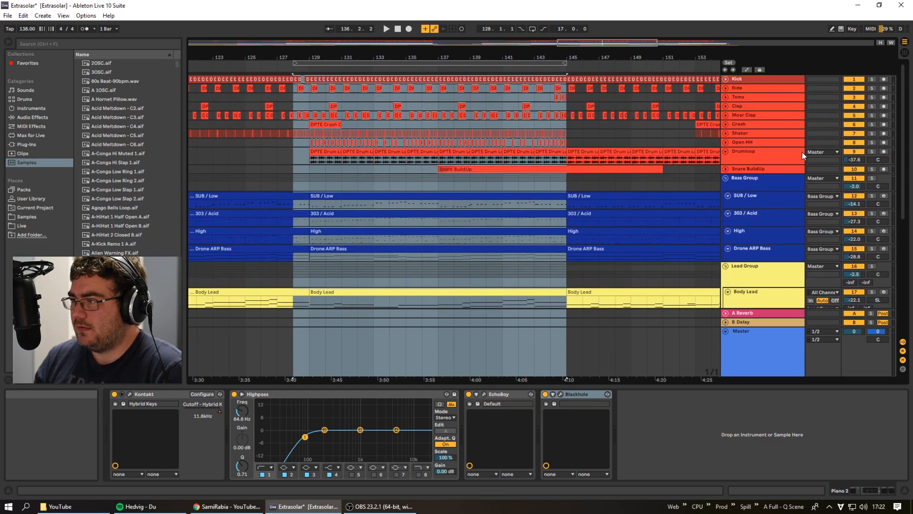
click(761, 352)
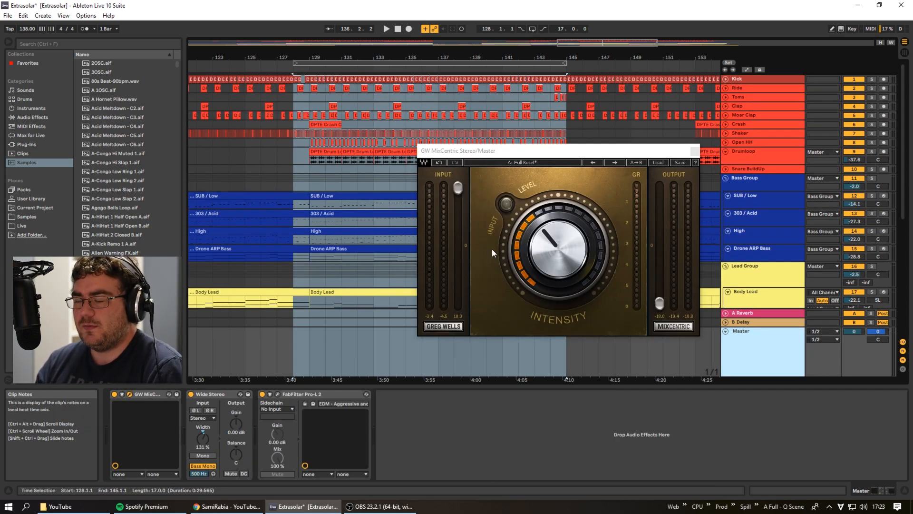
mouse_move(511, 154)
mouse_down()
mouse_move(488, 147)
mouse_move(502, 152)
mouse_up()
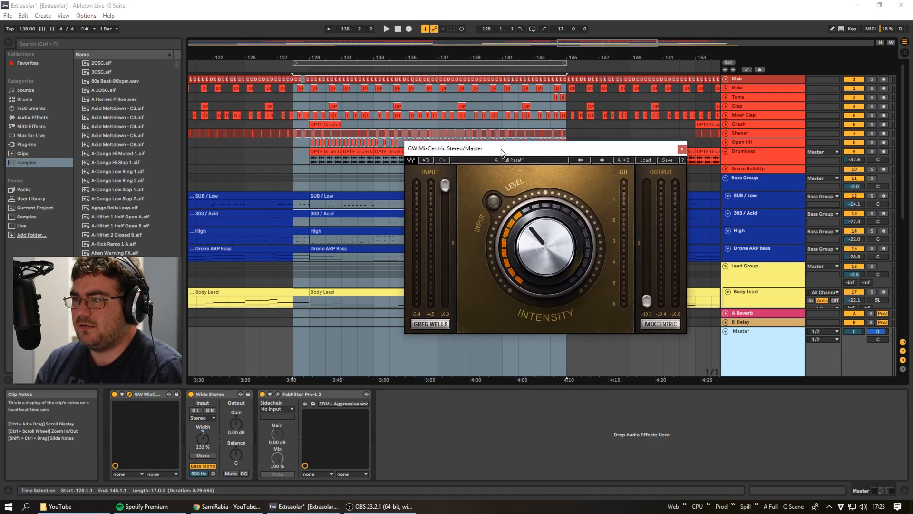
drag(497, 150, 513, 155)
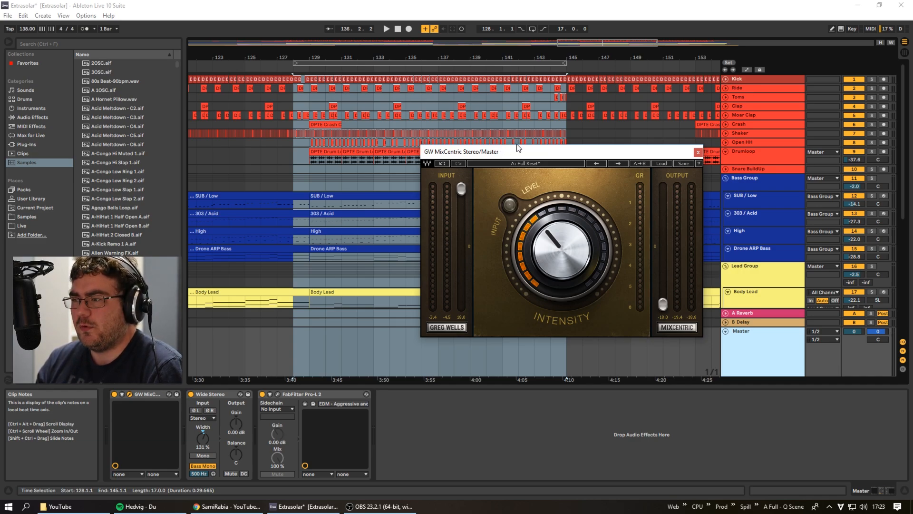
drag(331, 68, 348, 67)
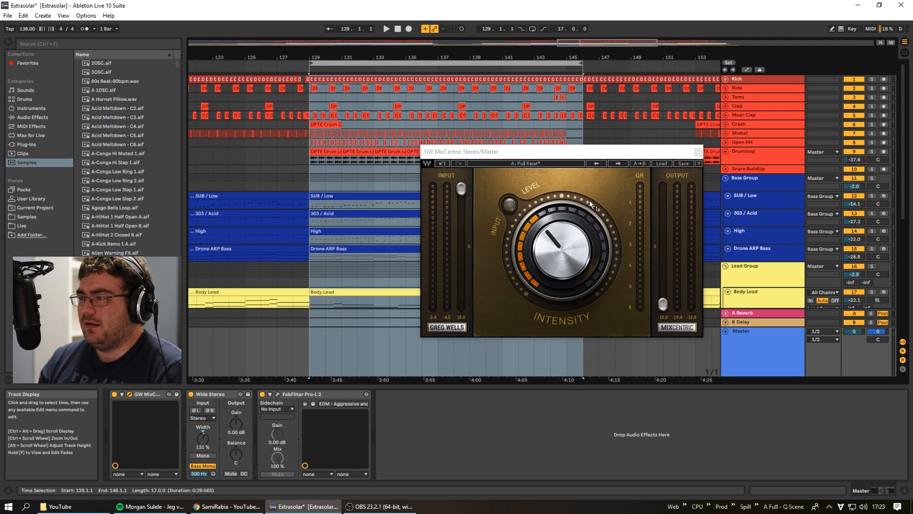
Audition the full mix from bar 129 with GW MixCentric and Wide Stereo turned off on the Master
drag(574, 153, 519, 149)
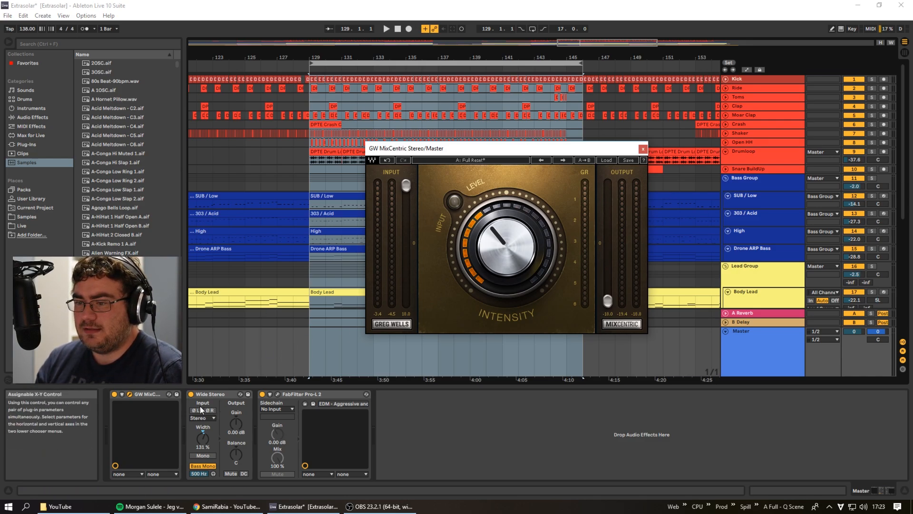
click(225, 395)
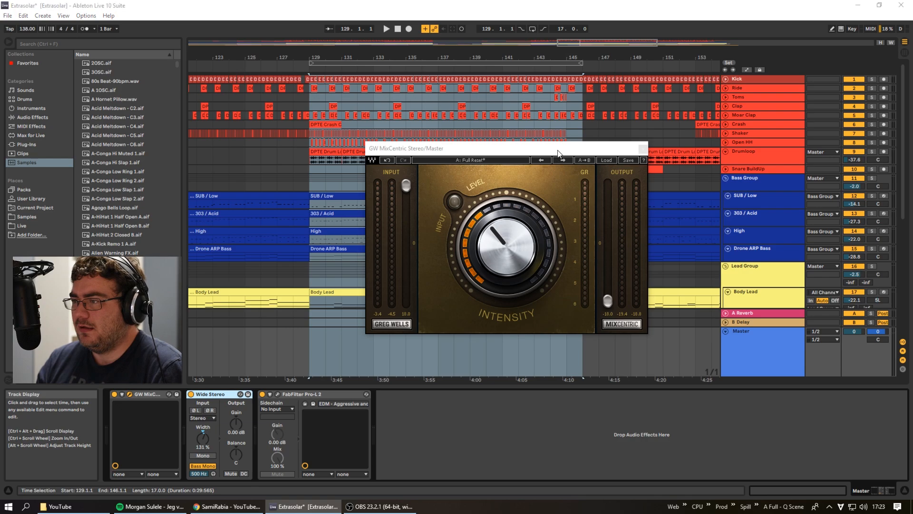
drag(557, 148, 598, 148)
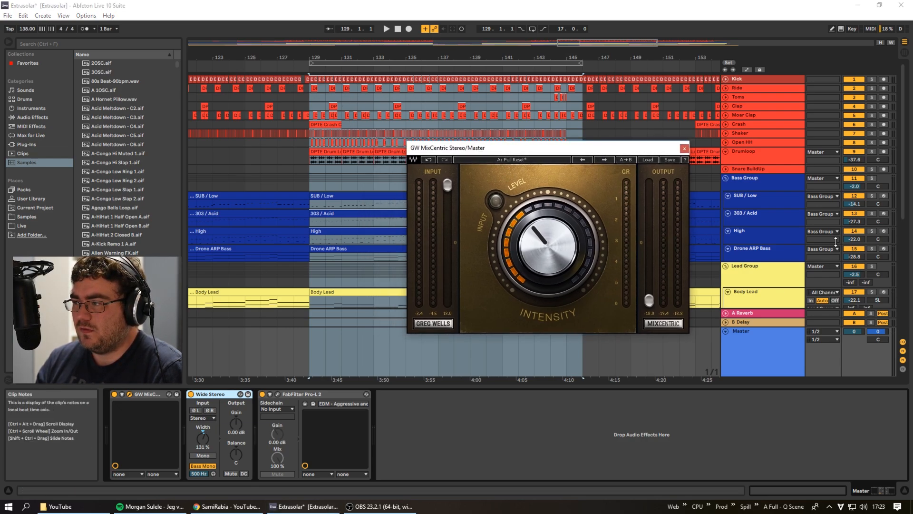
click(114, 395)
click(191, 395)
key(space)
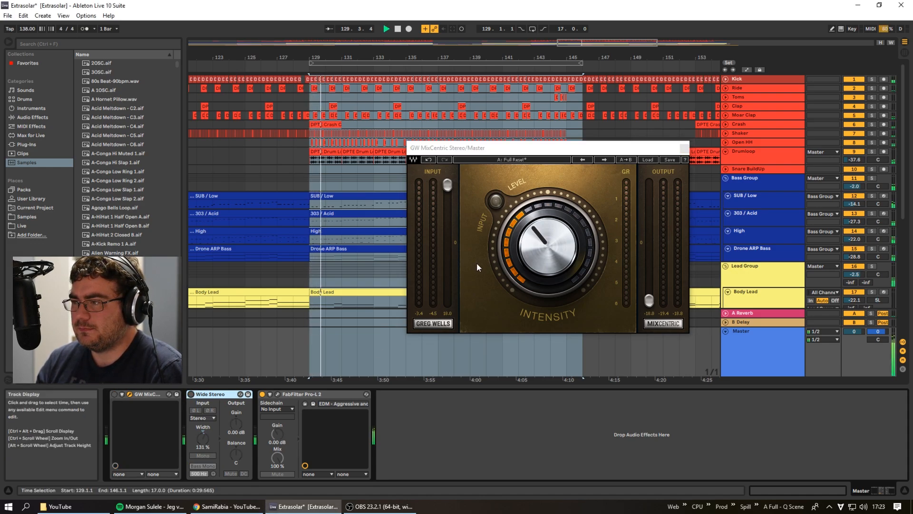
drag(514, 145, 457, 67)
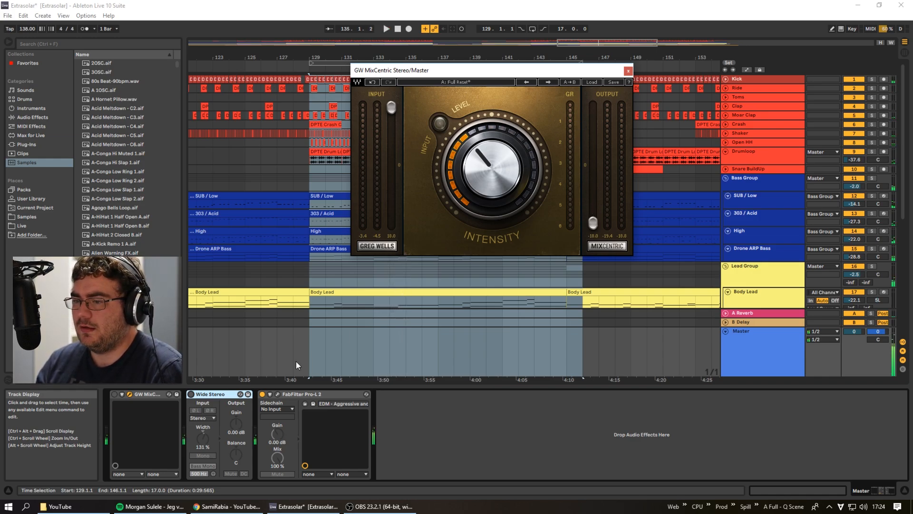
Turn GW MixCentric and Wide Stereo back on, group them into one audio effect rack and play the mix from bar 129
click(115, 394)
click(191, 394)
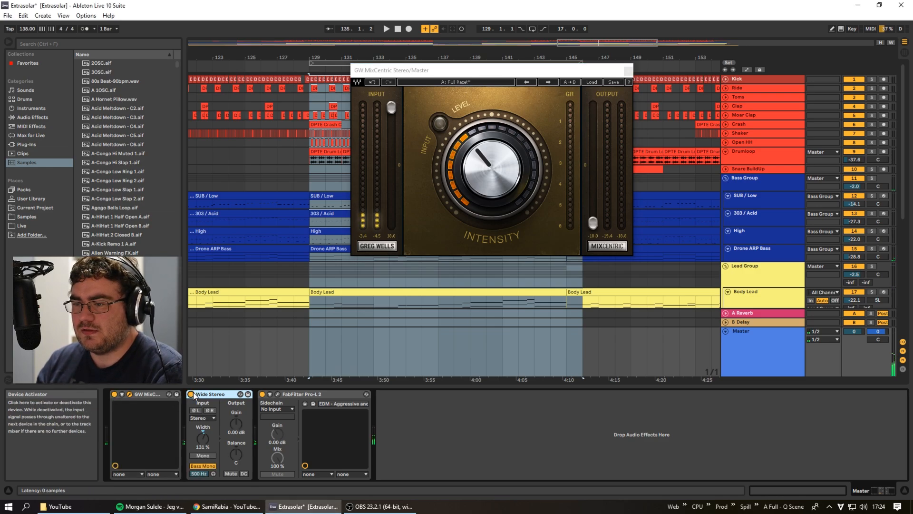
shift+click(148, 395)
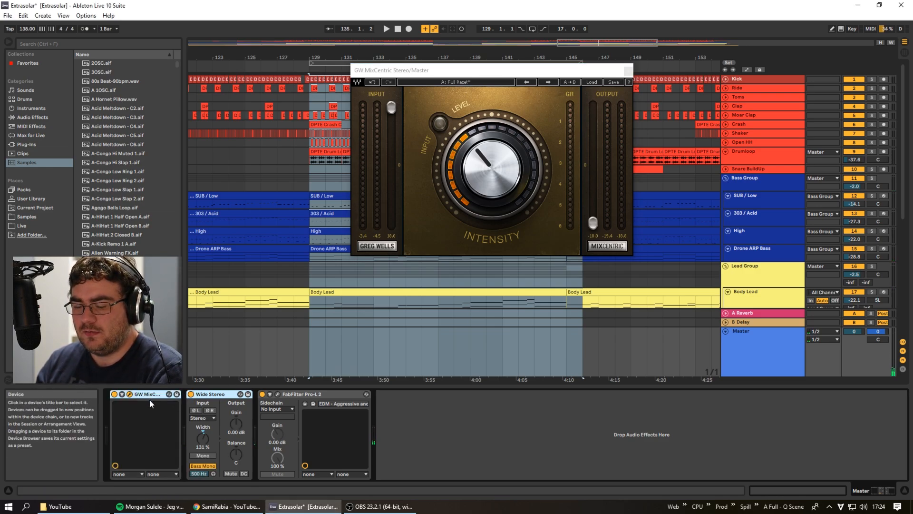
key(ctrl+g)
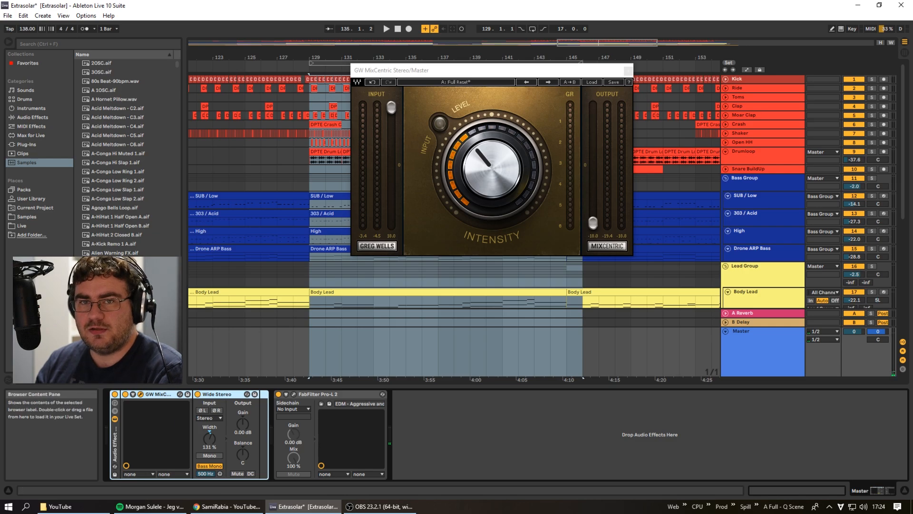
key(space)
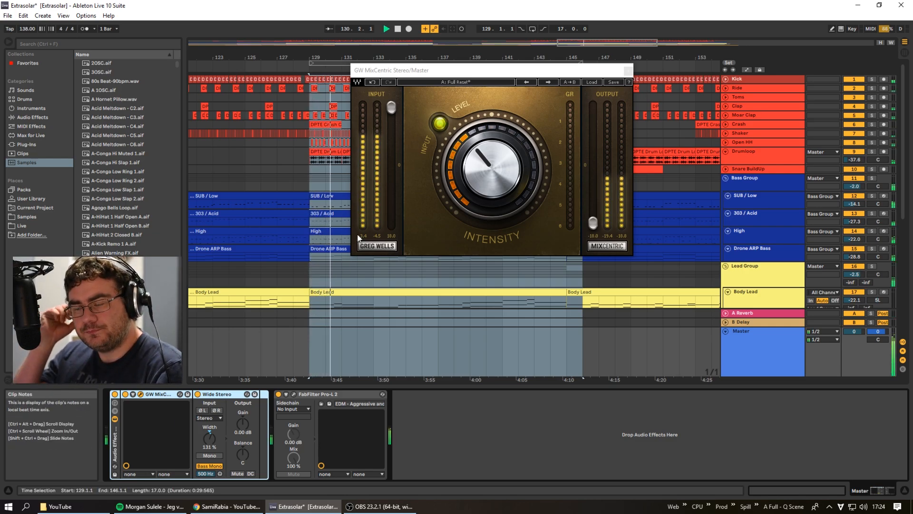
Compare the playing mix with the Master's audio effect rack off and on, leave the rack on and stop playback
drag(494, 72, 603, 170)
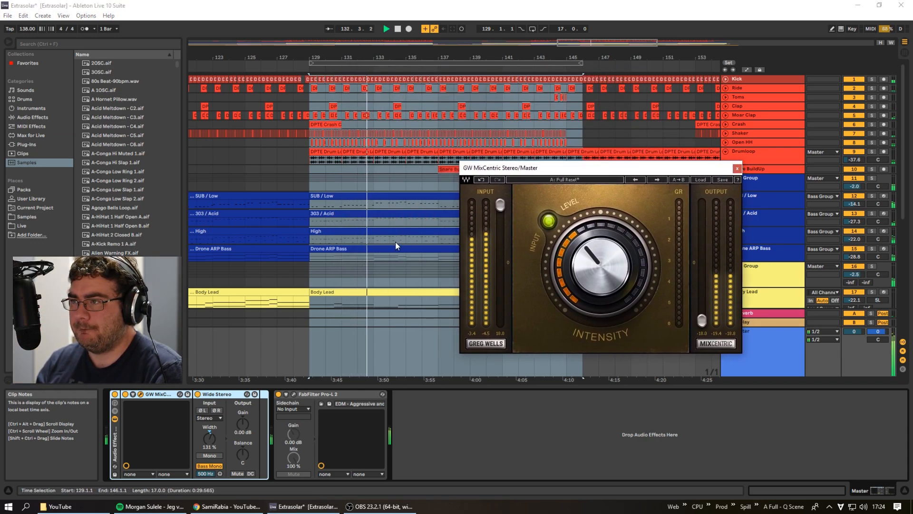
click(115, 395)
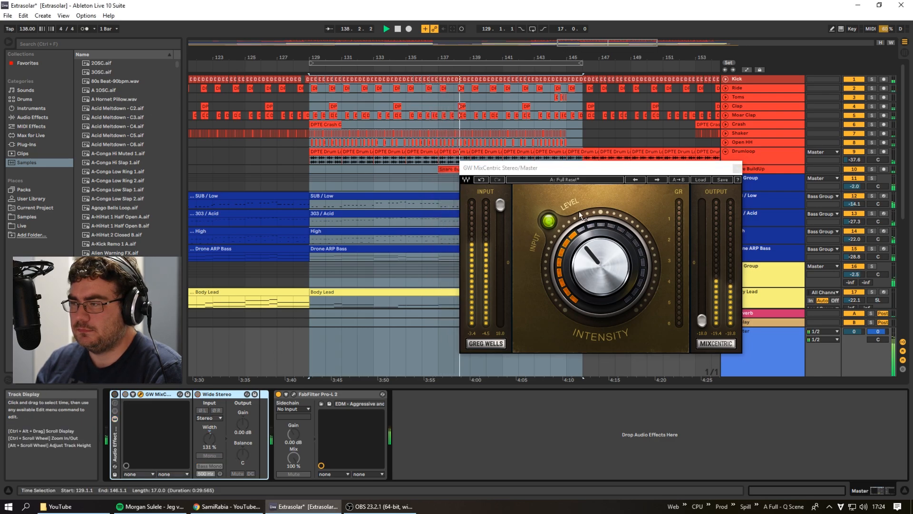
drag(595, 170, 688, 272)
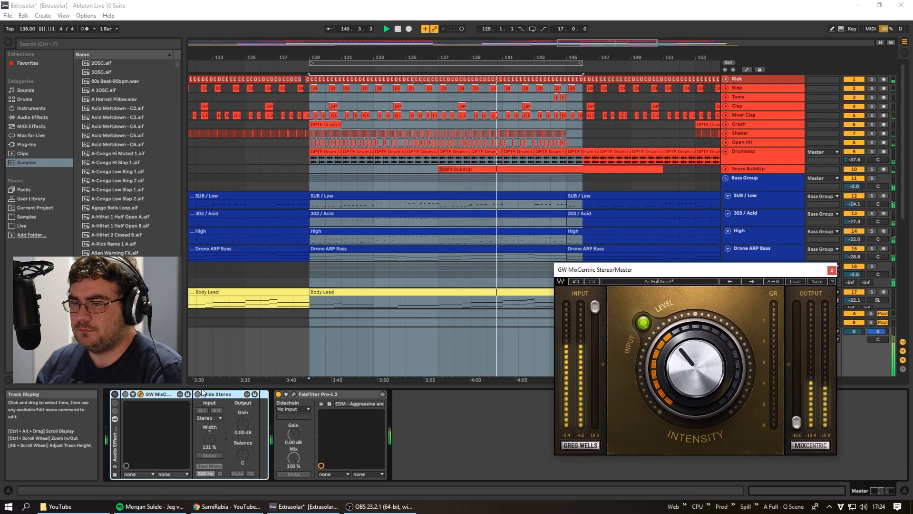
click(115, 395)
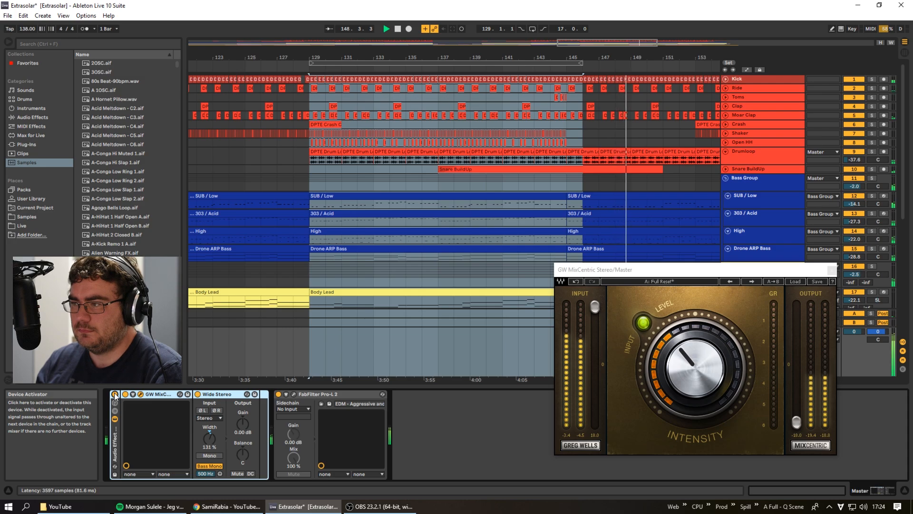
click(115, 395)
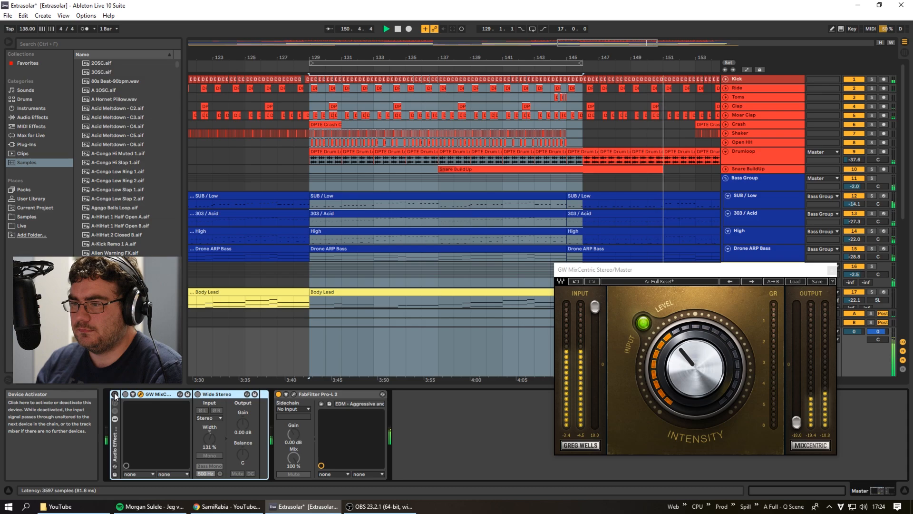
click(114, 394)
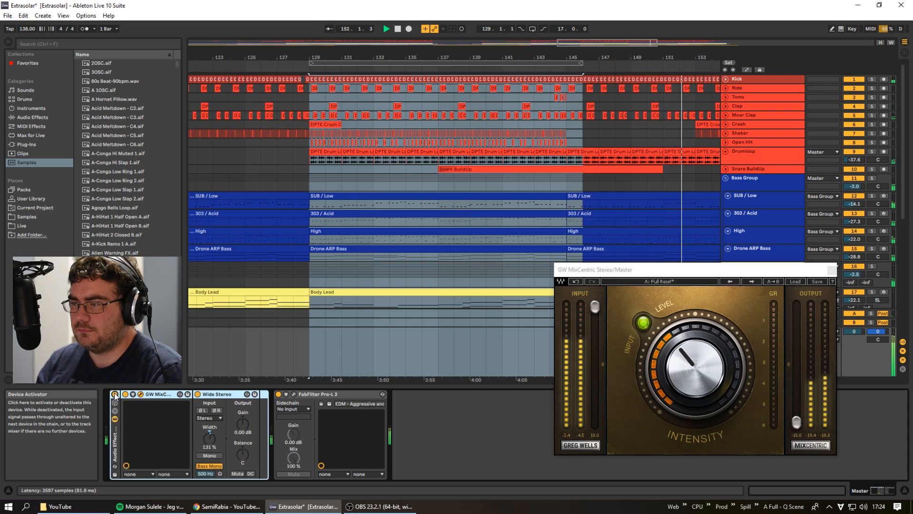
click(398, 28)
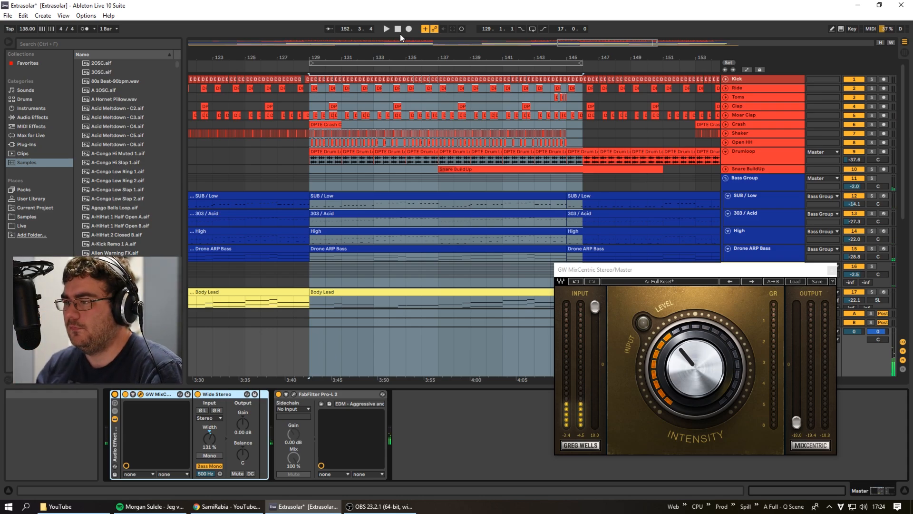
Examine the Intensity setting of GW MixCentric on the Master, then close the plug-in window
drag(680, 269, 586, 84)
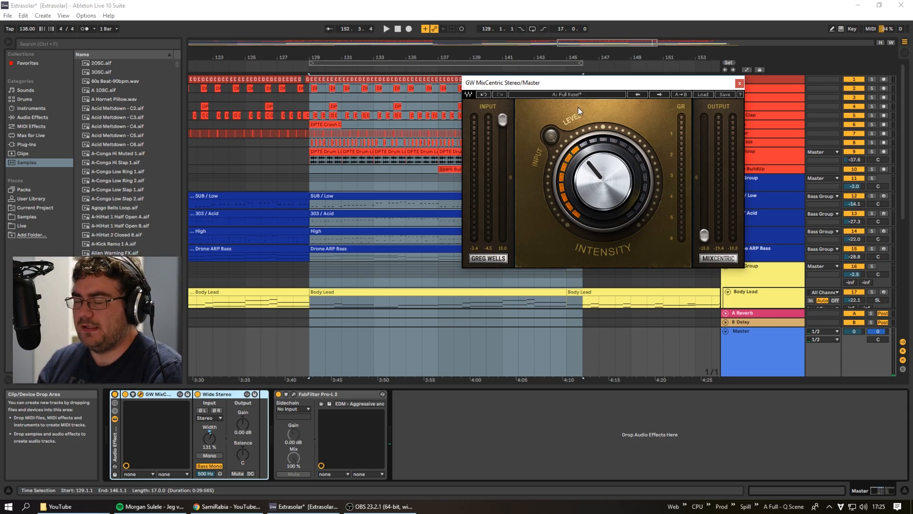
drag(590, 89, 555, 136)
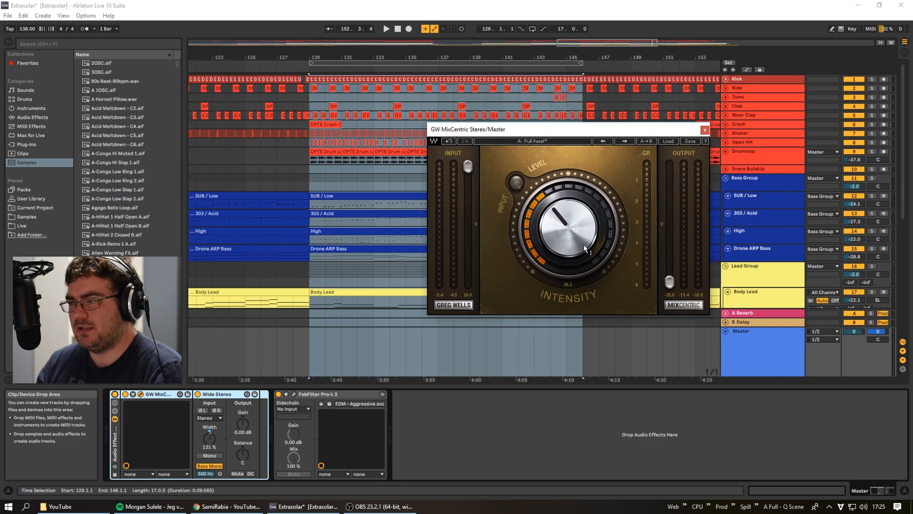
drag(564, 129, 563, 109)
click(696, 110)
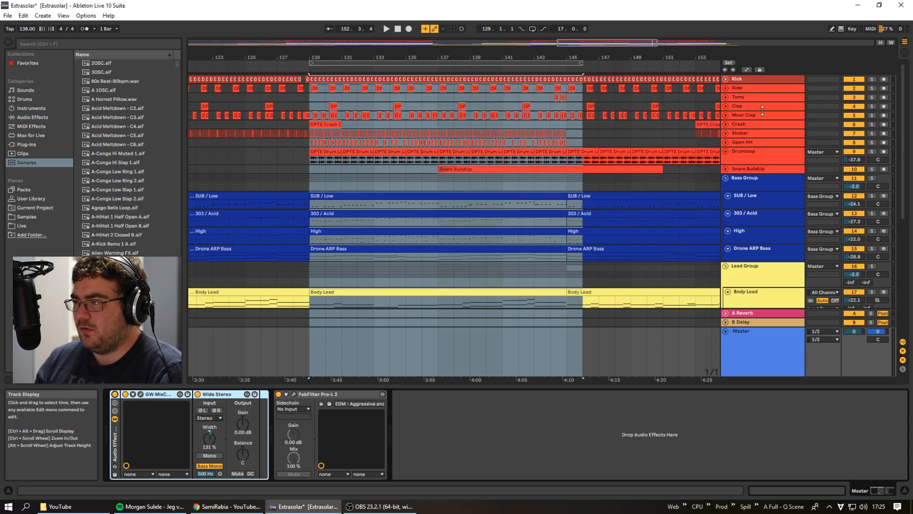
Show the Master's FabFilter Pro-L 2 window and play the mix briefly from bar 129 through the limiter
drag(456, 42, 456, 6)
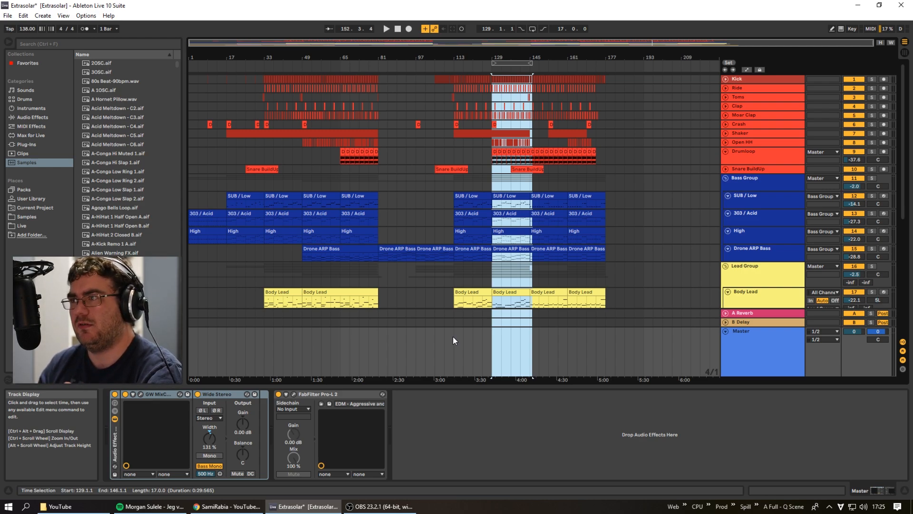
drag(426, 44, 432, 69)
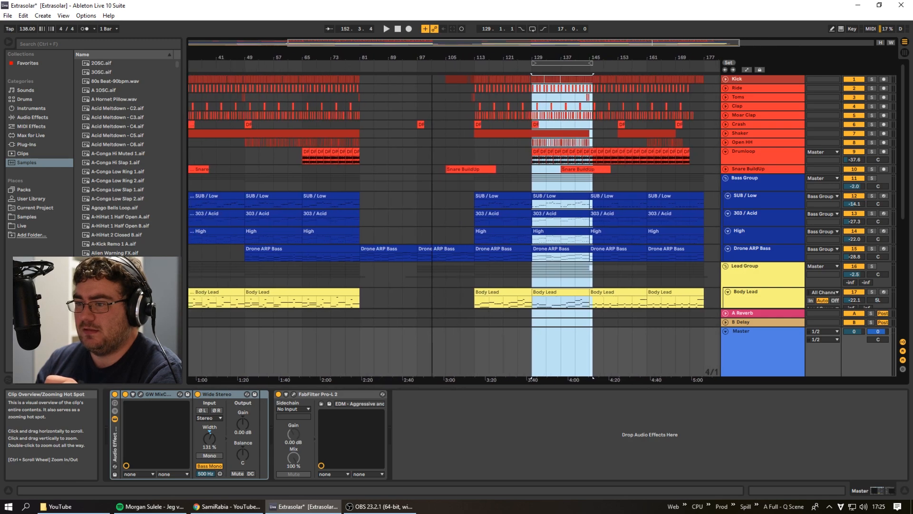
click(294, 394)
drag(465, 75, 573, 92)
click(386, 30)
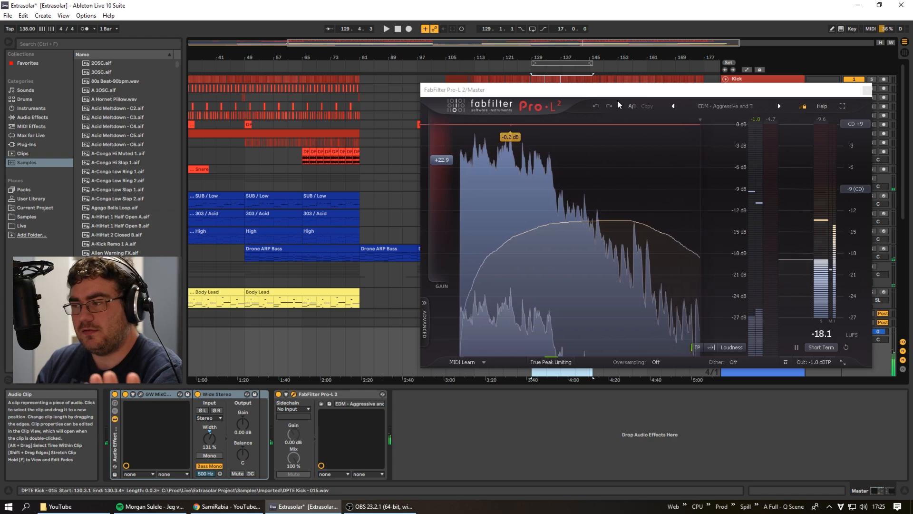
Review the limiter's True Peak Limiting, oversampling choices and output level without changing them
drag(618, 94, 639, 107)
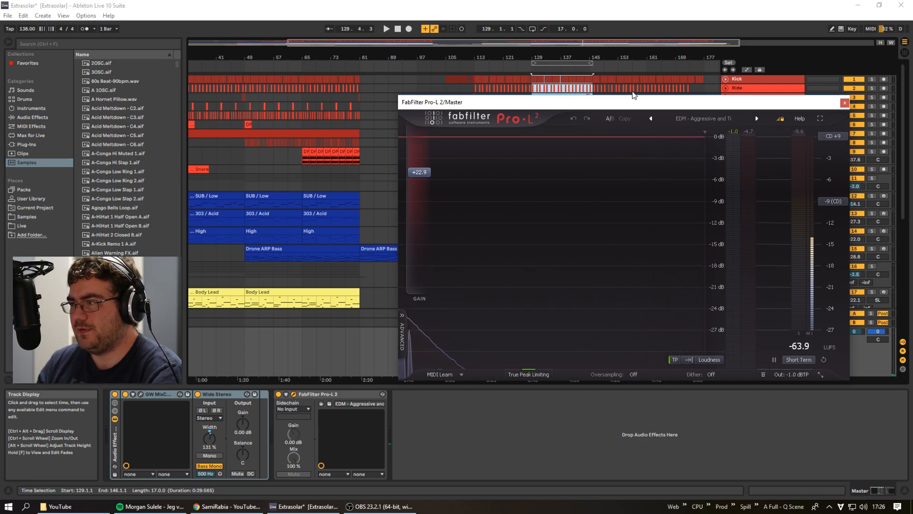
drag(628, 104, 606, 99)
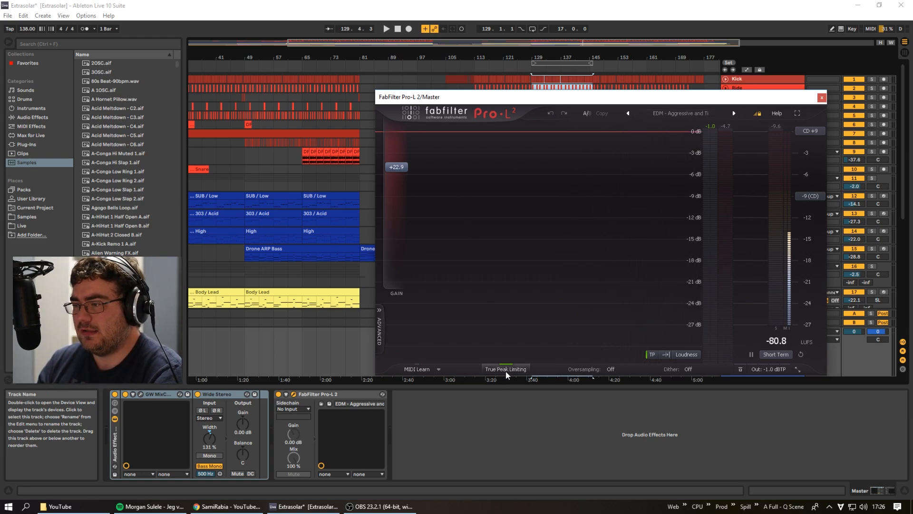
click(612, 369)
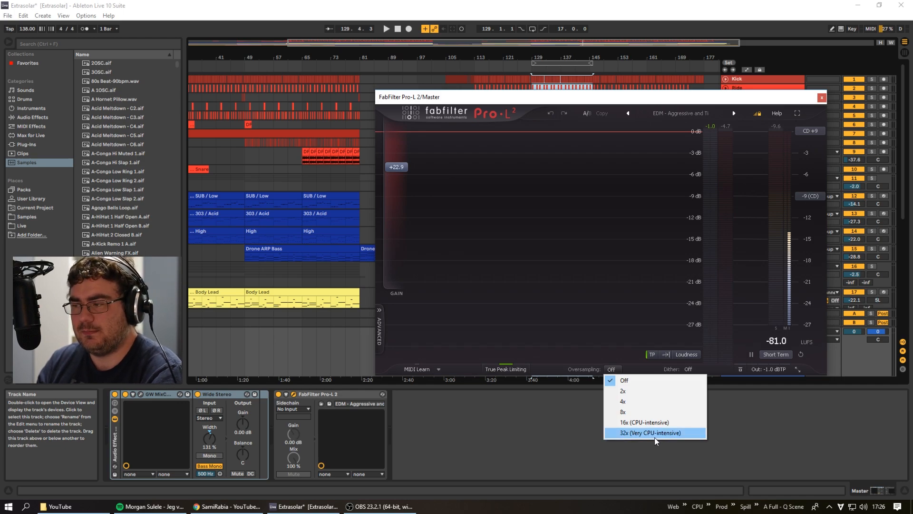
drag(672, 103, 652, 70)
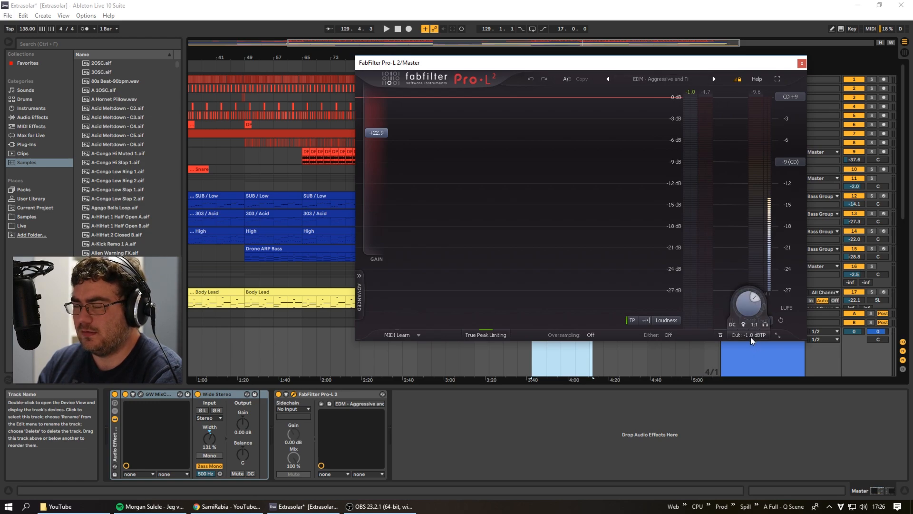
mouse_move(751, 336)
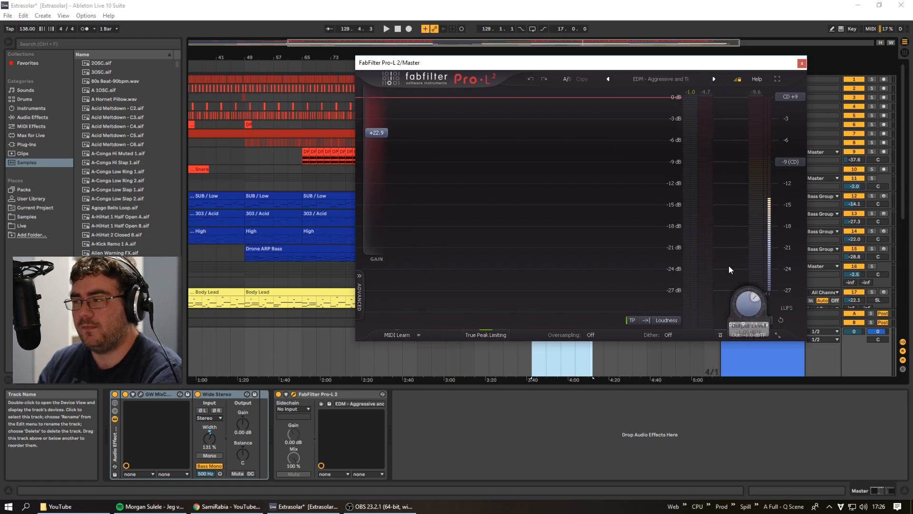
Recheck the limiter's output level, close the FabFilter Pro-L 2 window and switch to OBS
drag(646, 66, 671, 82)
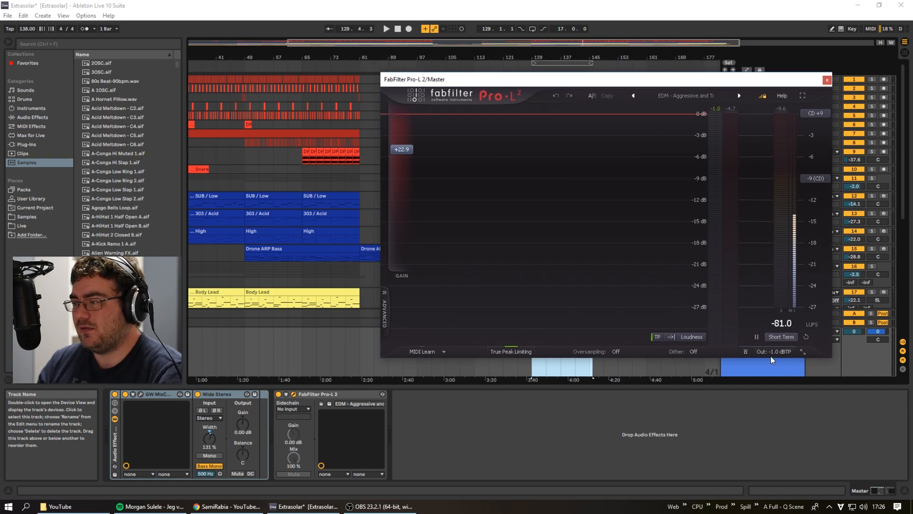
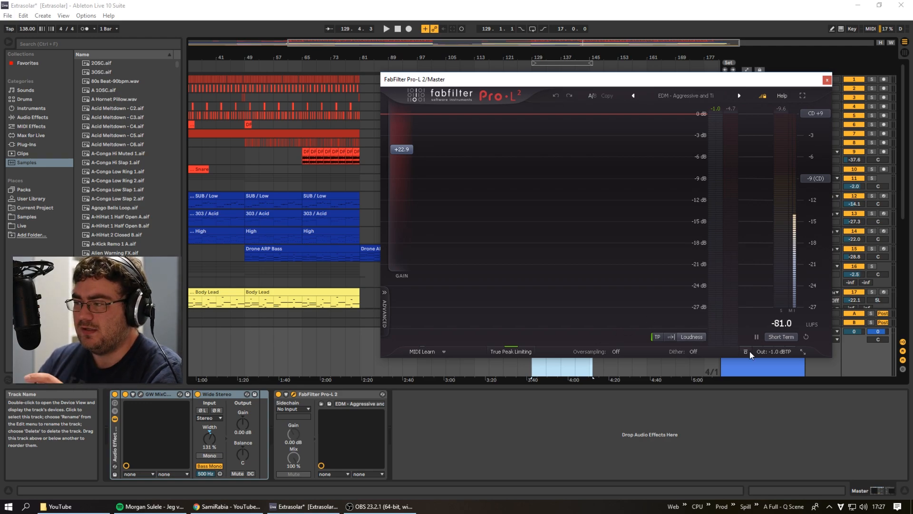
mouse_move(774, 354)
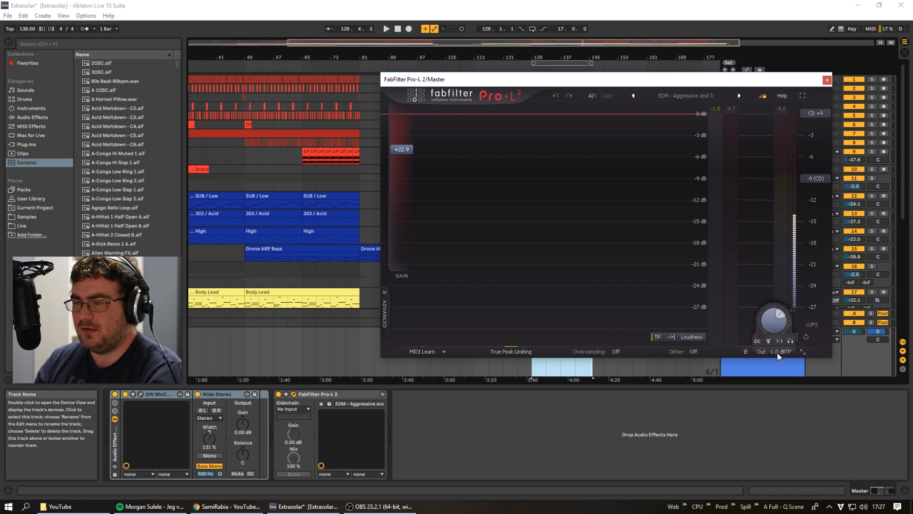
drag(633, 84, 611, 75)
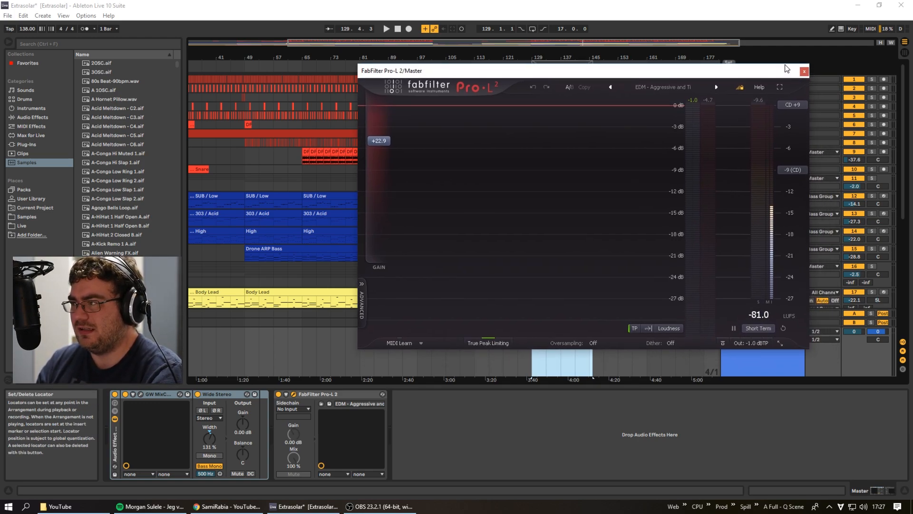
click(803, 72)
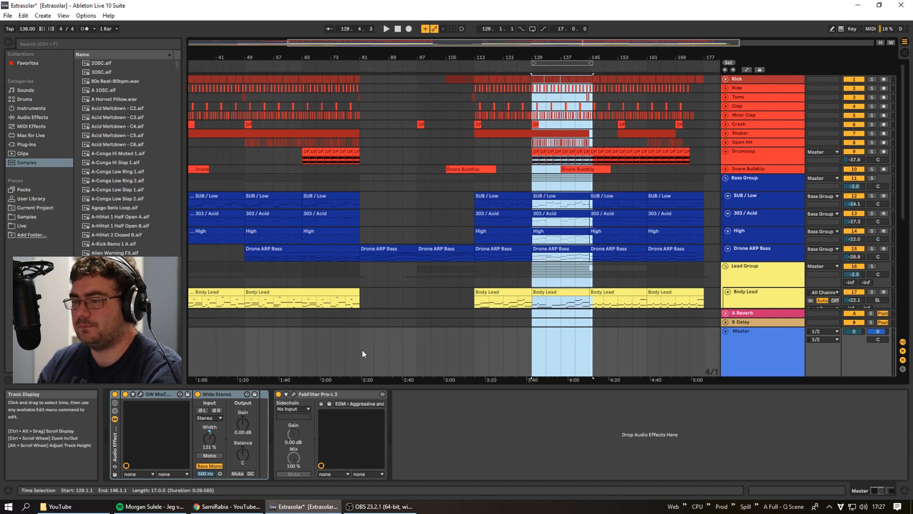
click(379, 506)
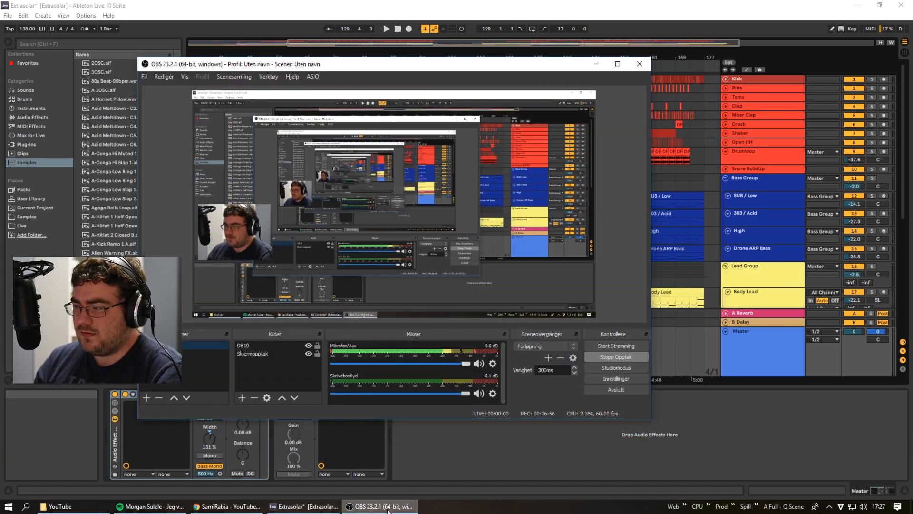